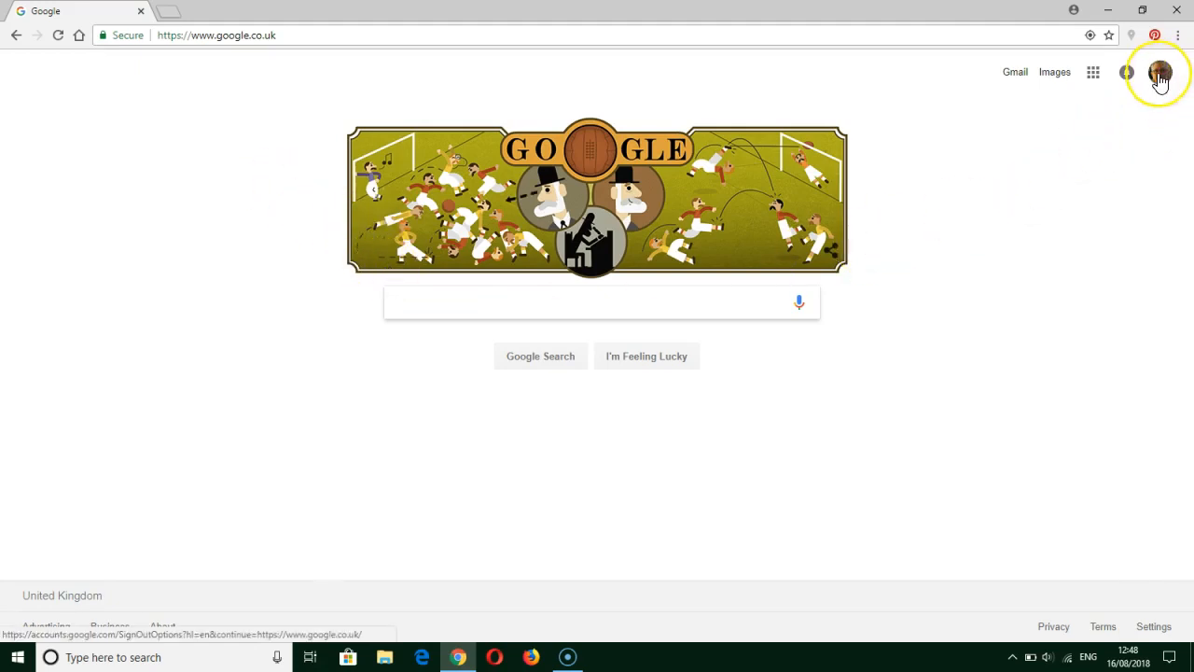
Open Google Docs from the Google apps list and create a new blank document
{"action": "left_click", "coordinate": [1094, 75]}
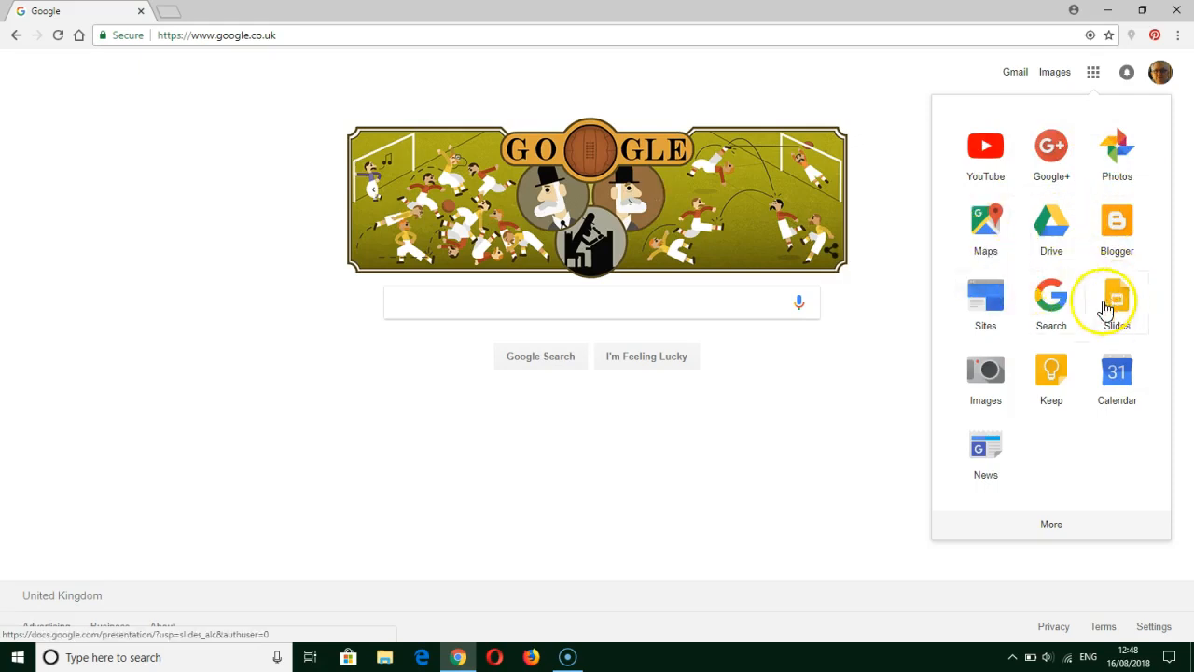
{"action": "left_click", "coordinate": [1053, 526]}
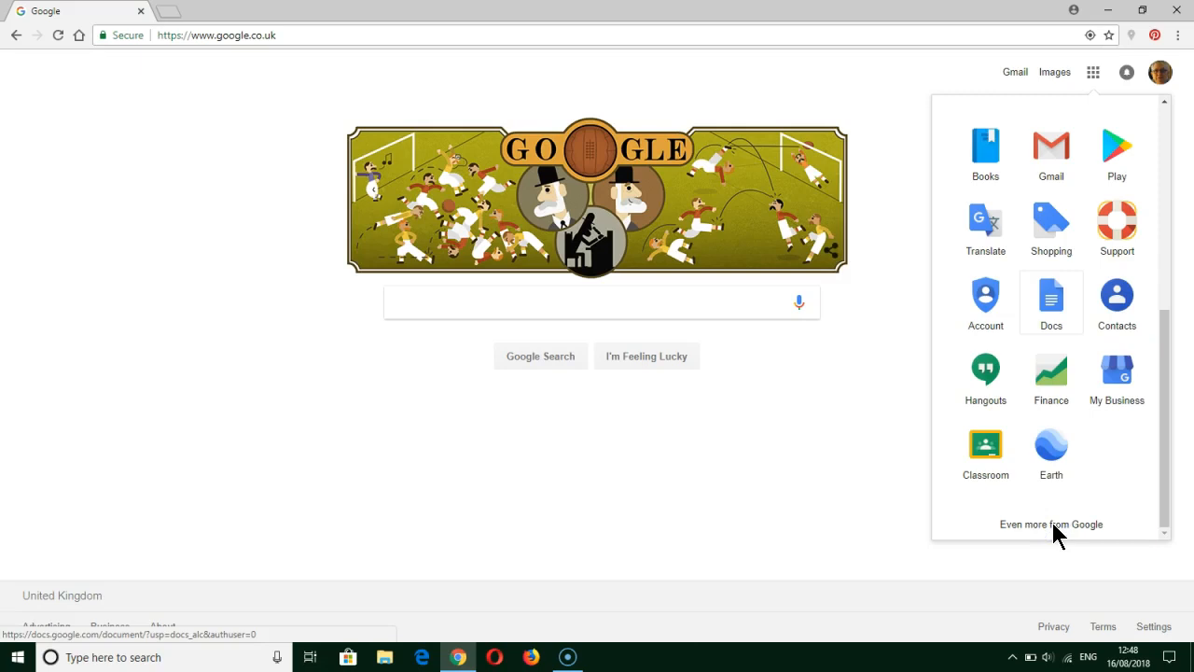
{"action": "left_click", "coordinate": [1052, 297]}
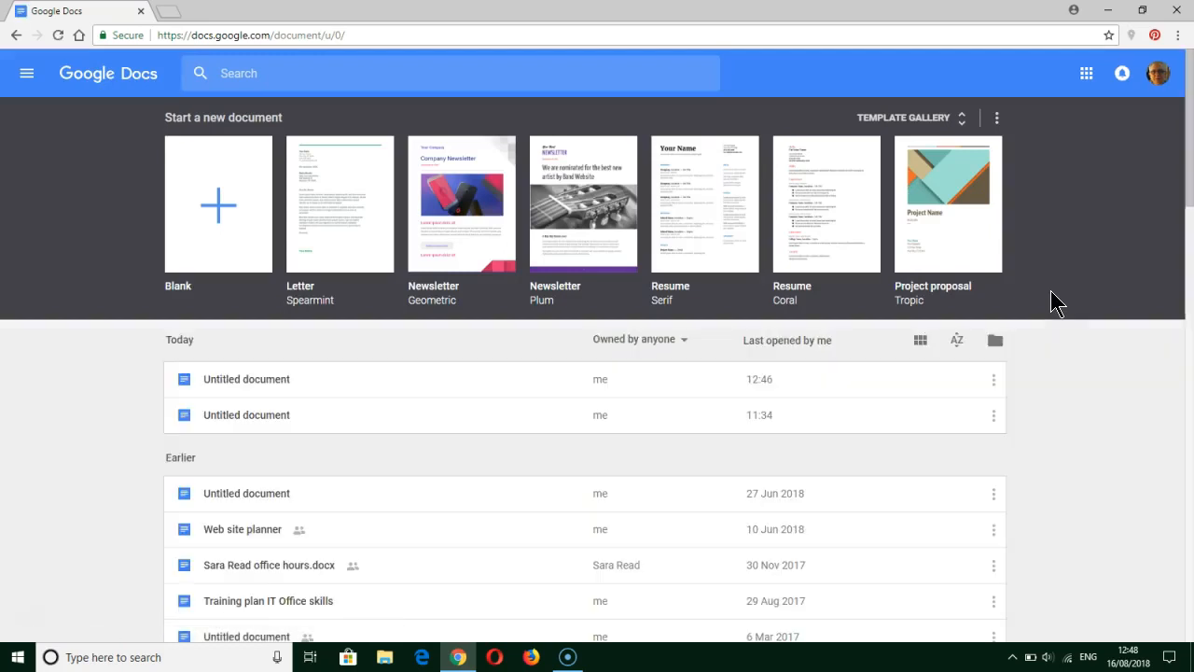
{"action": "left_click", "coordinate": [219, 216]}
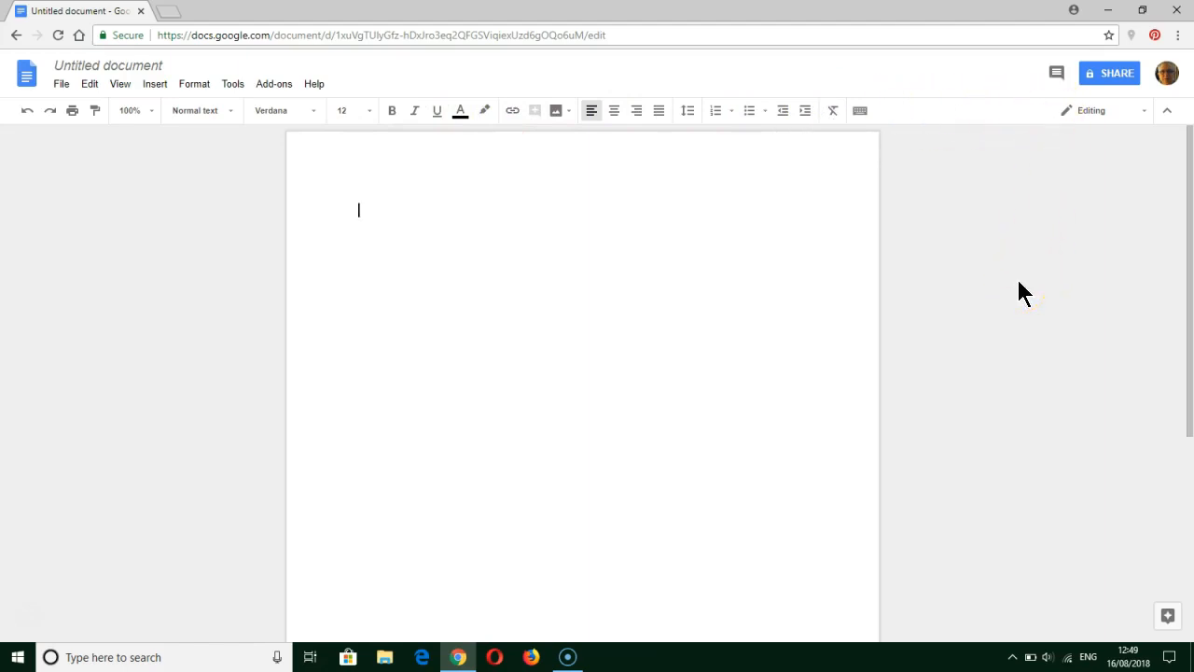
Start the Speech Recognition SoundWriter add-on in the blank document
{"action": "left_click", "coordinate": [237, 85]}
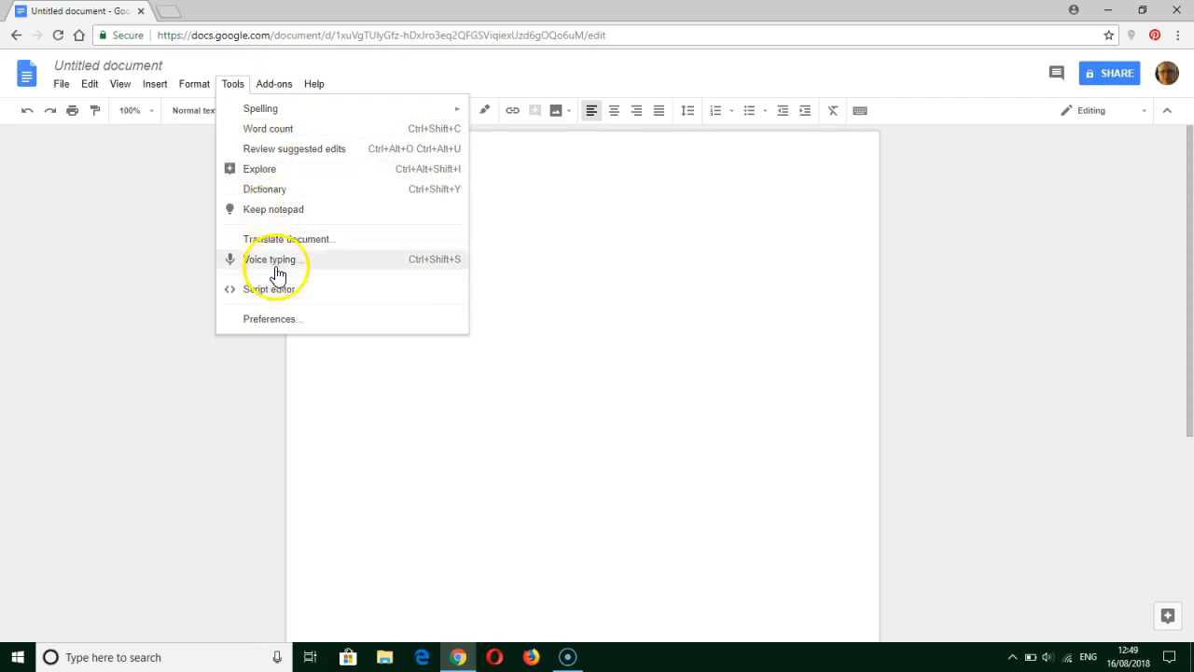
{"action": "mouse_move", "coordinate": [278, 83]}
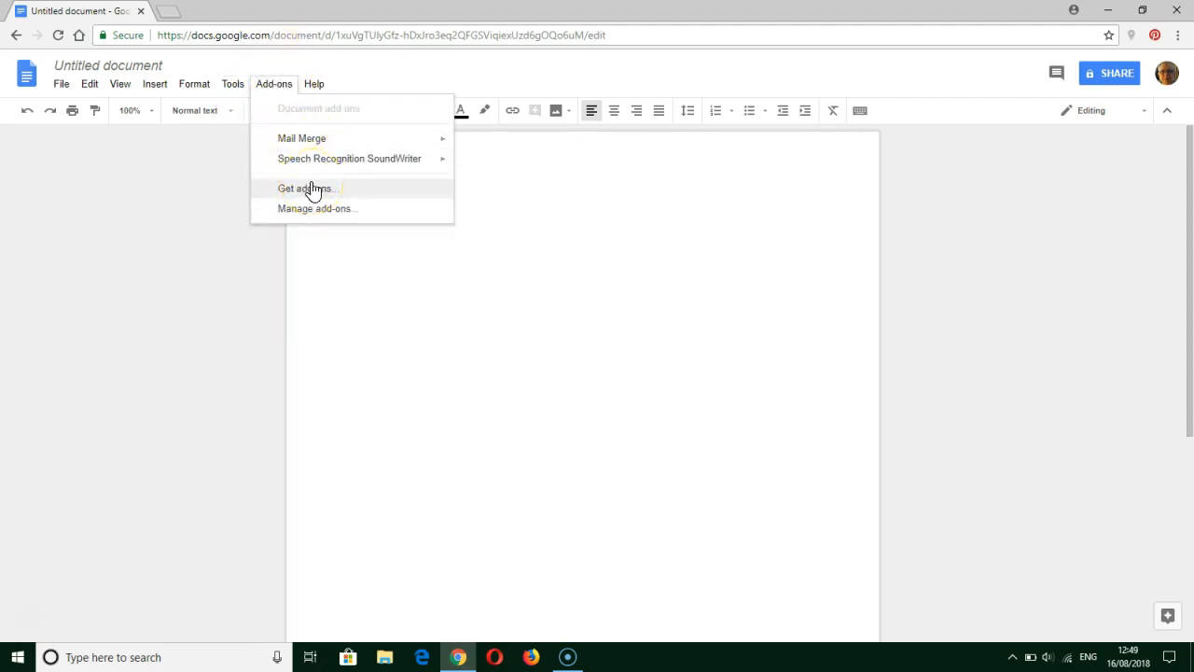
{"action": "mouse_move", "coordinate": [326, 165]}
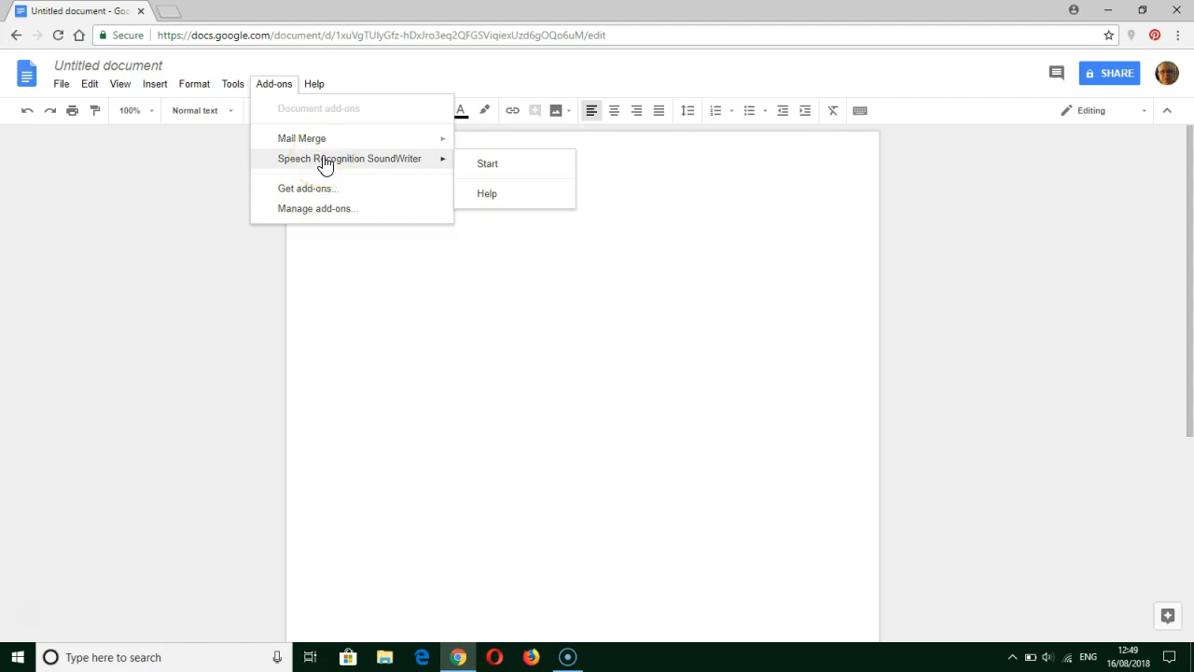
{"action": "left_click", "coordinate": [498, 165]}
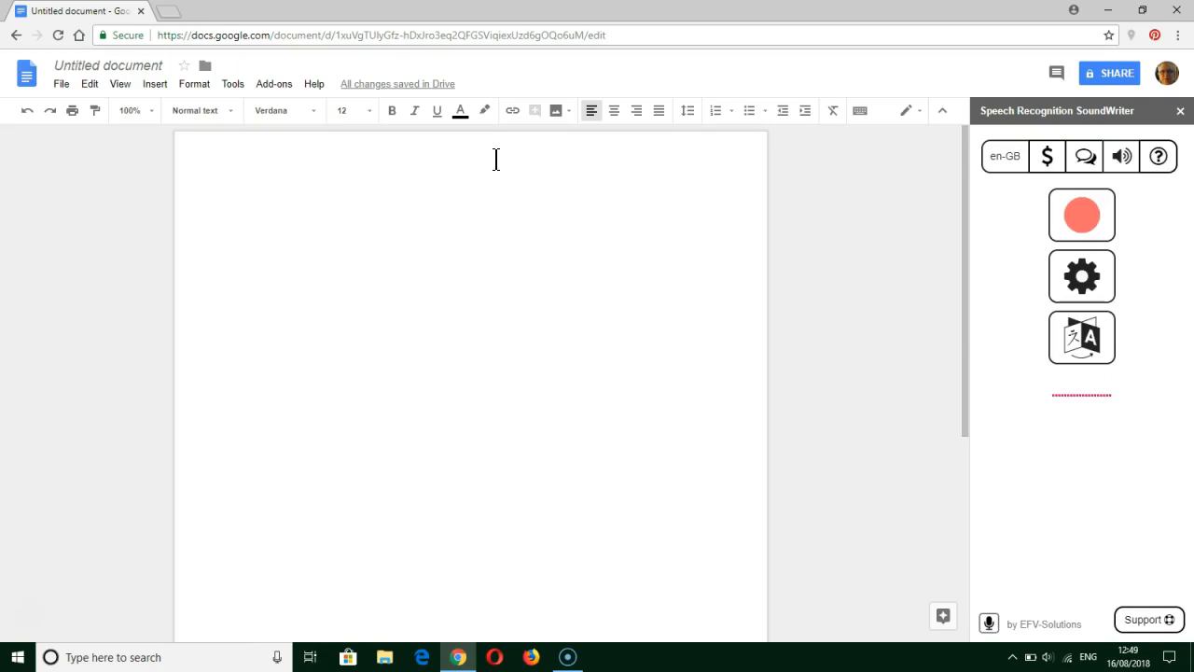
Dictate two short paragraphs about speech being turned into text in the word processor, then stop recording and close the add-on
{"action": "left_click", "coordinate": [1090, 222]}
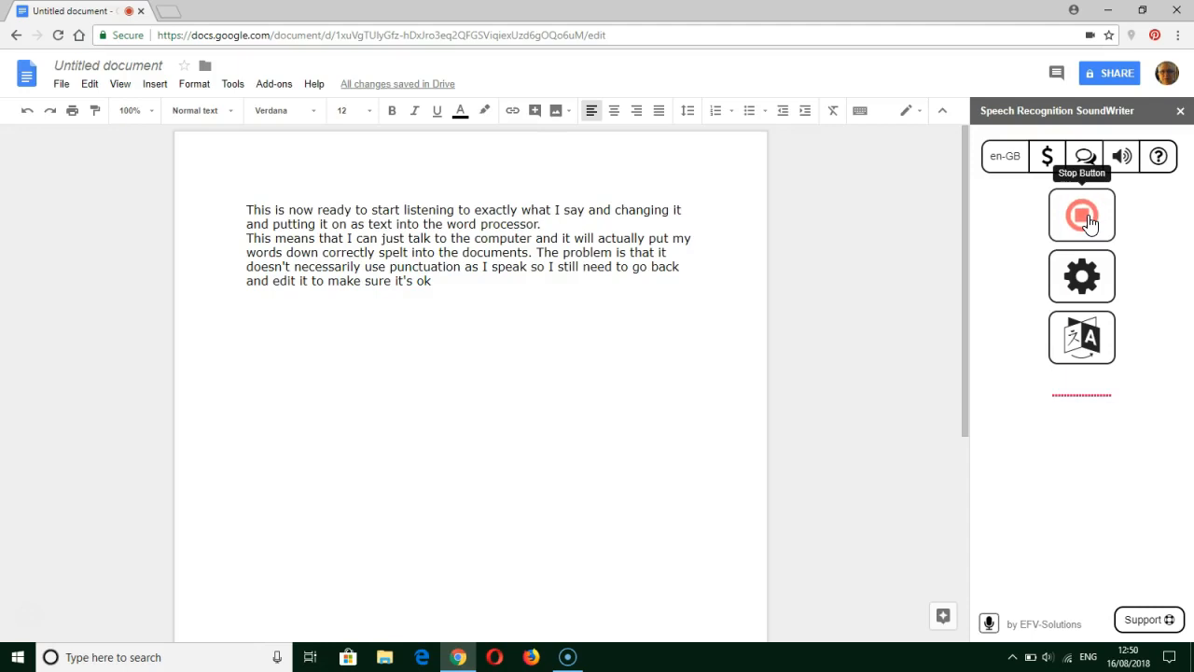
{"action": "left_click", "coordinate": [1089, 221]}
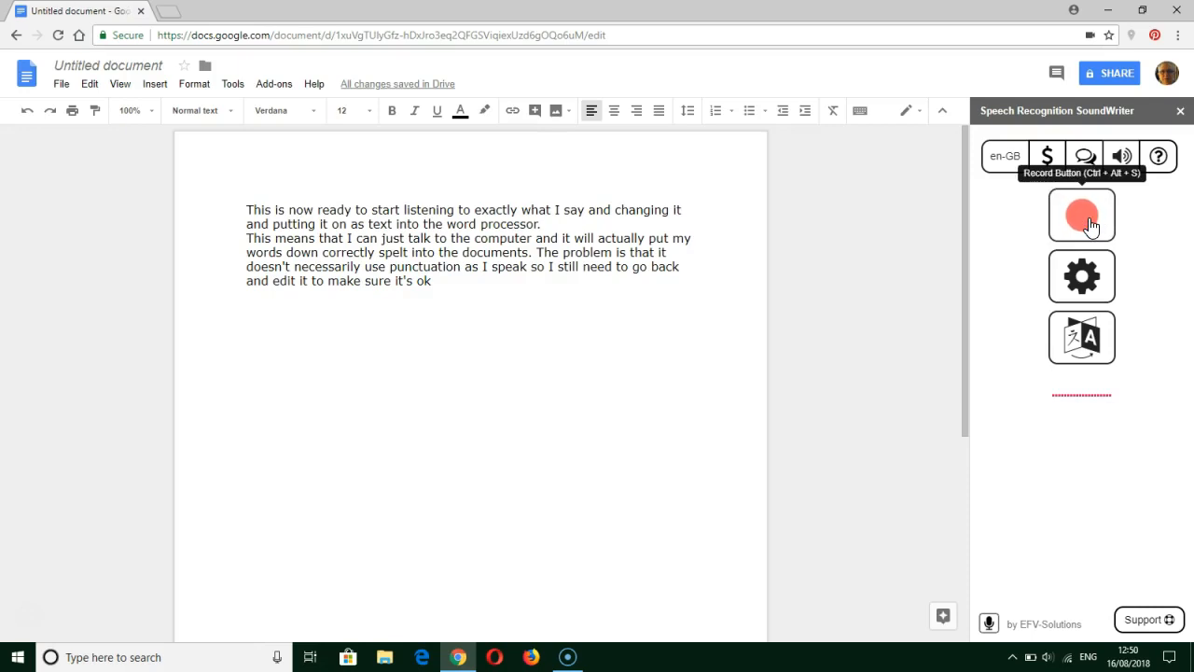
{"action": "left_click", "coordinate": [1182, 110]}
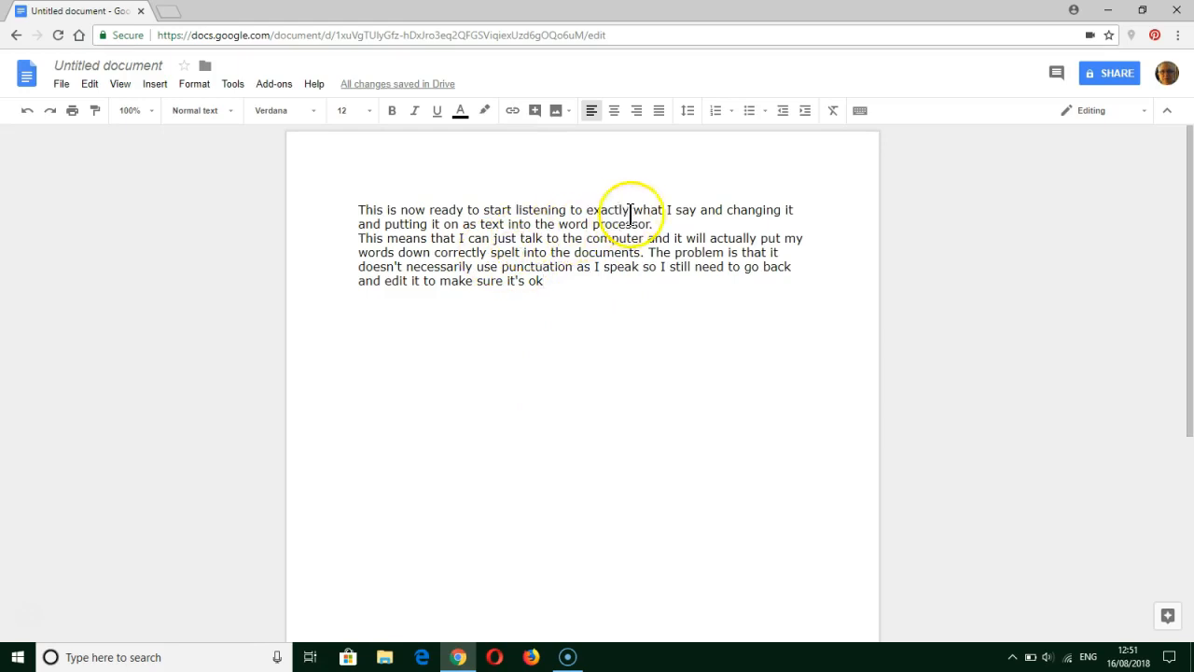
Insert a blank line between the first and second dictated paragraphs
{"action": "double_click", "coordinate": [664, 227]}
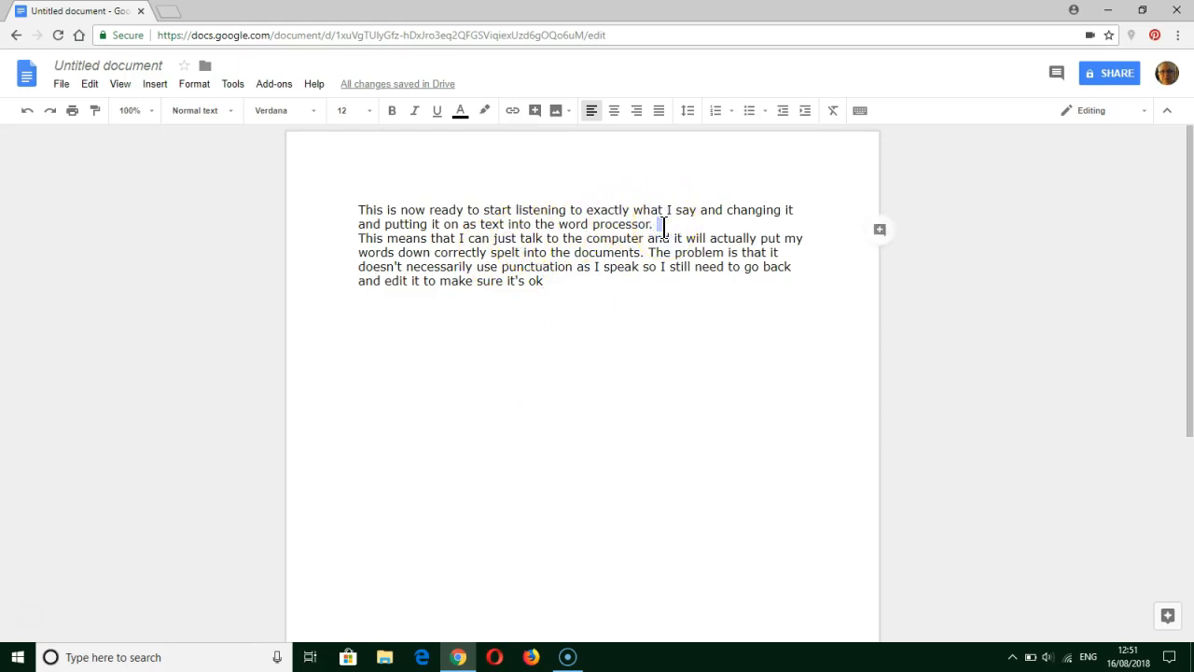
{"action": "left_click", "coordinate": [664, 227]}
{"action": "key", "text": "Return"}
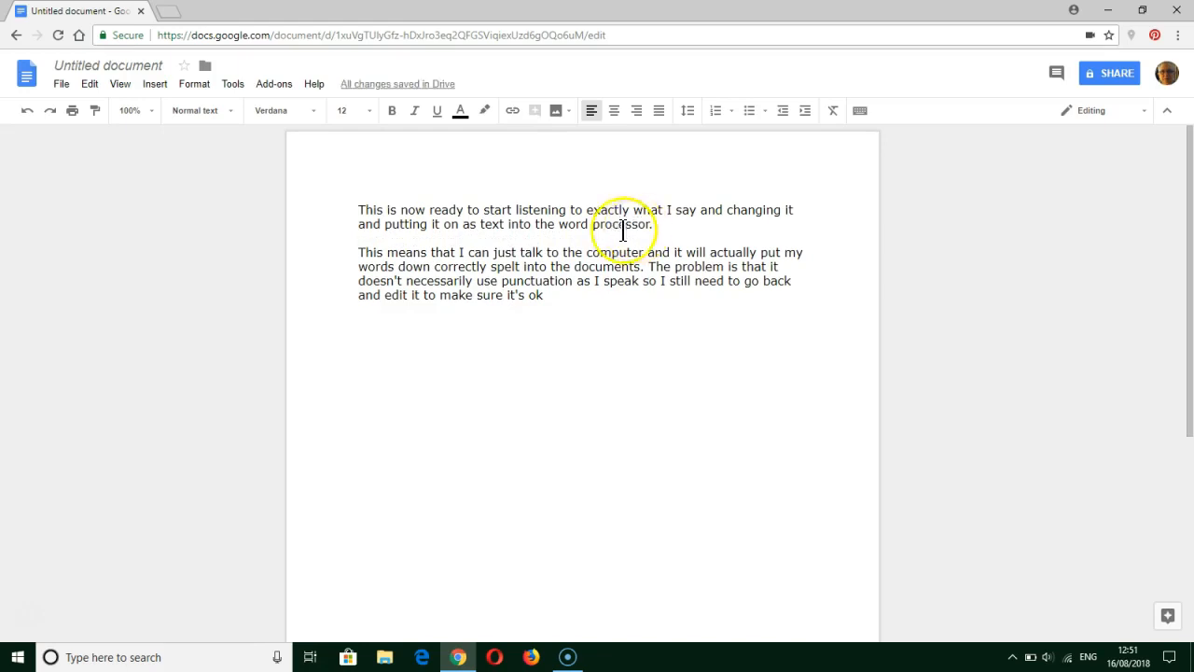
Capitalise "word" to "Word" in "word processor" at the end of the first paragraph
{"action": "left_click", "coordinate": [569, 228]}
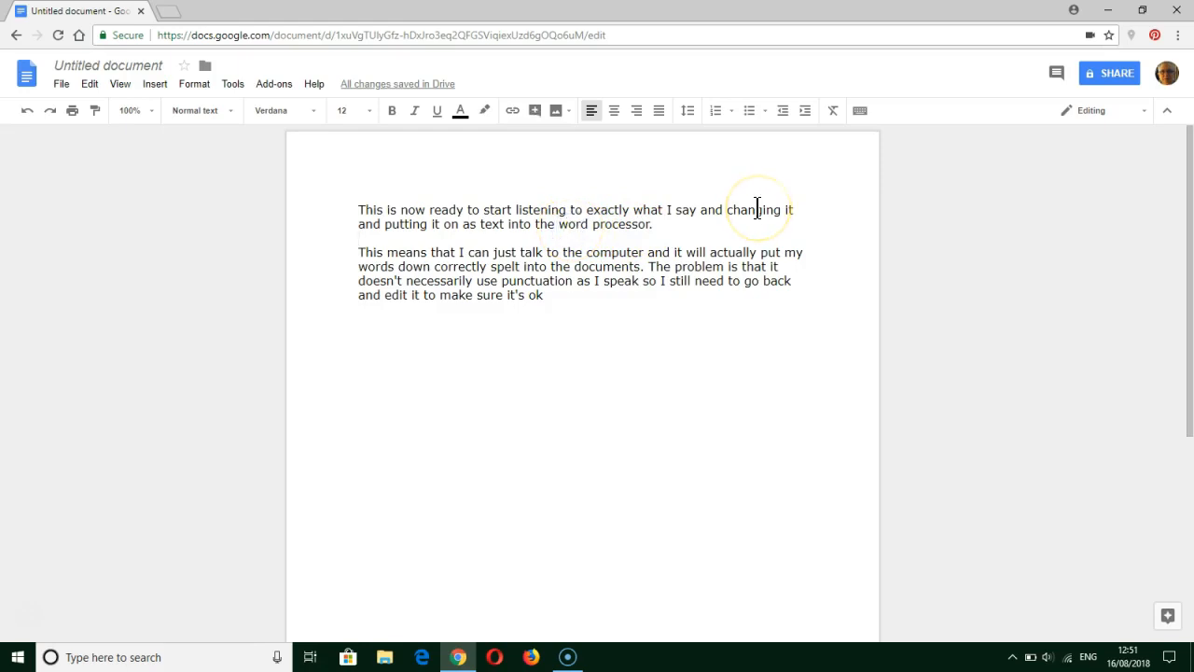
{"action": "key", "text": "BackSpace"}
{"action": "type", "text": "W"}
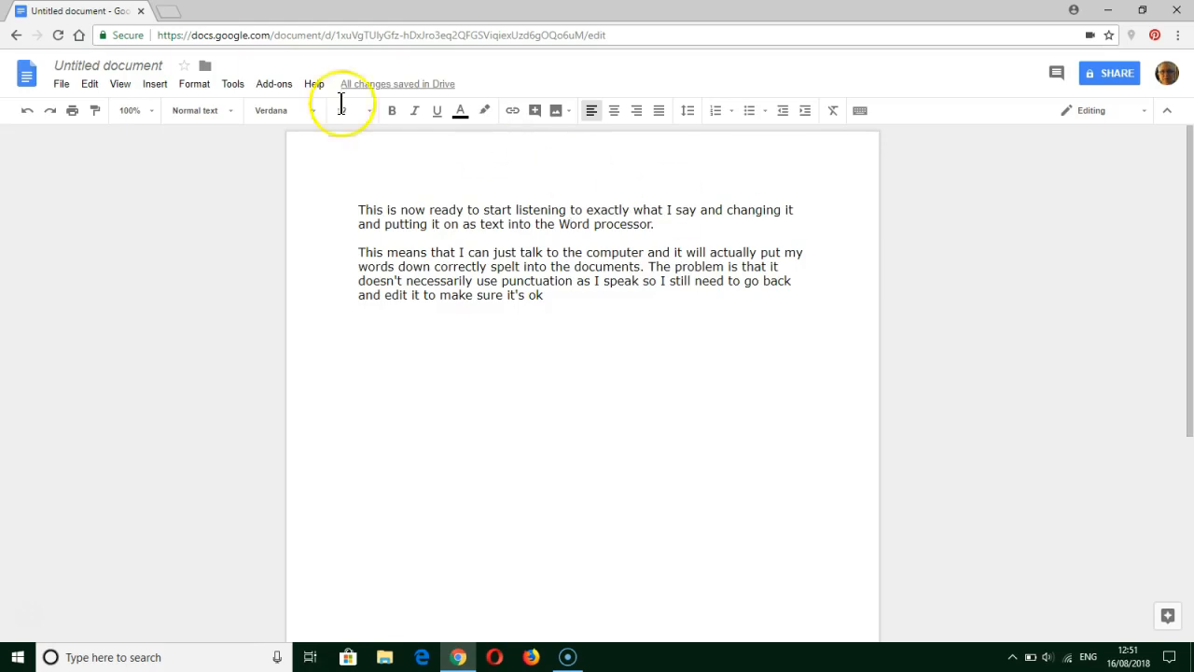
Undo the capitalisation of "Word" in the first paragraph and redo it
{"action": "left_click", "coordinate": [30, 115]}
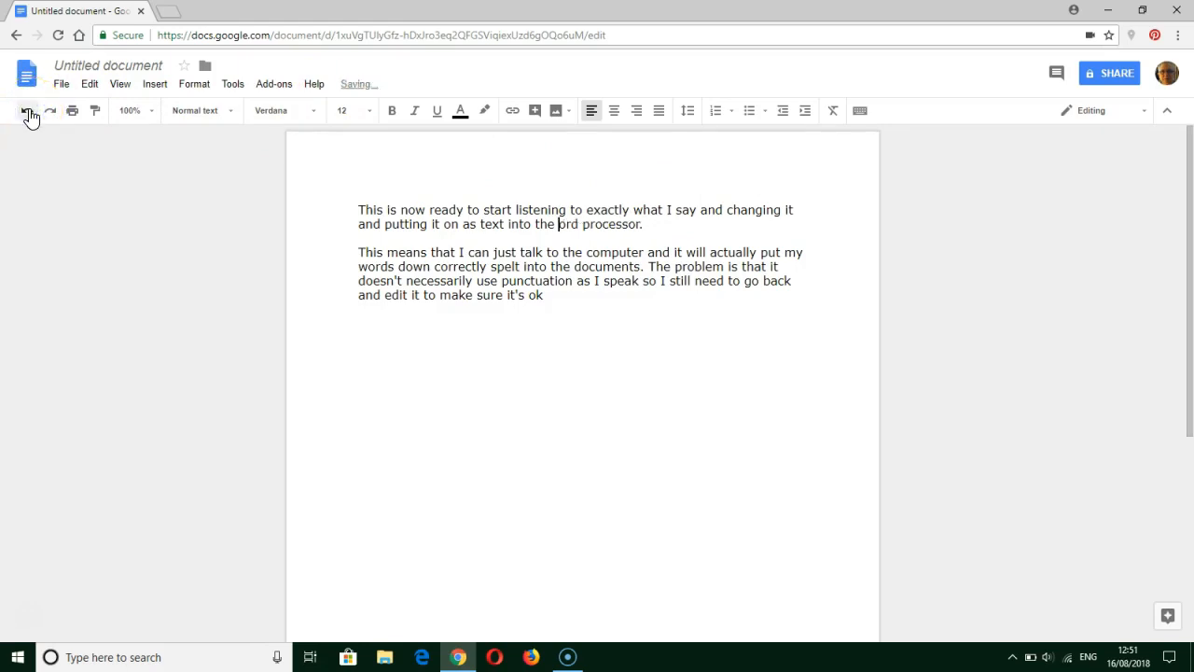
{"action": "left_click", "coordinate": [29, 112]}
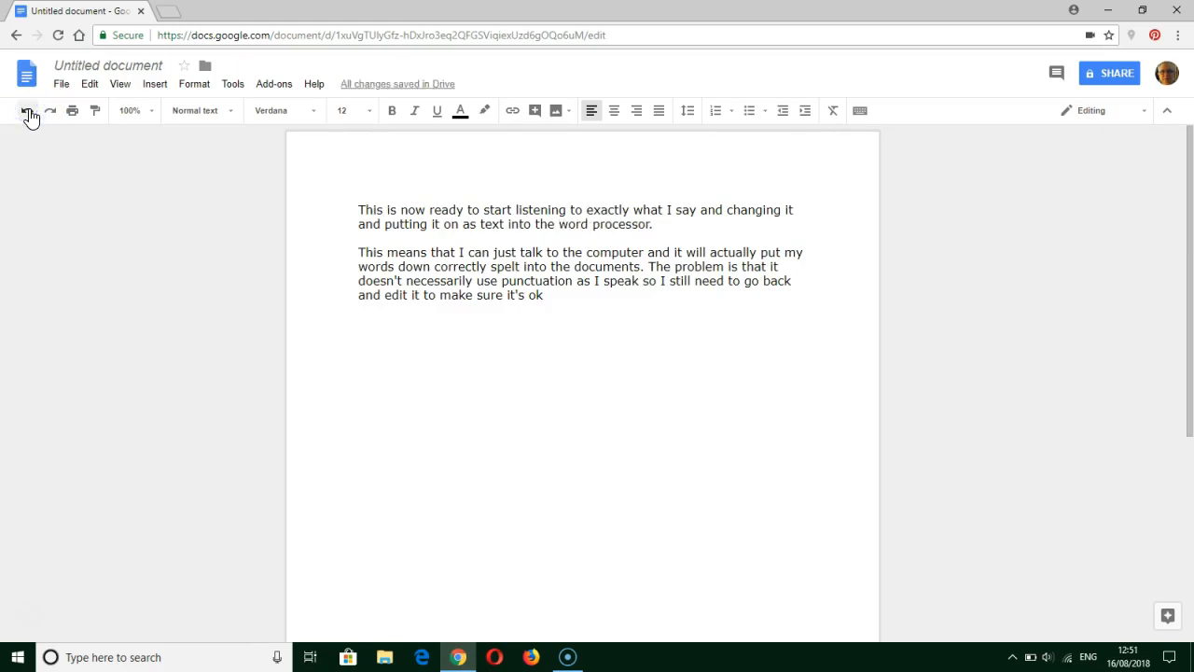
{"action": "left_click", "coordinate": [53, 112]}
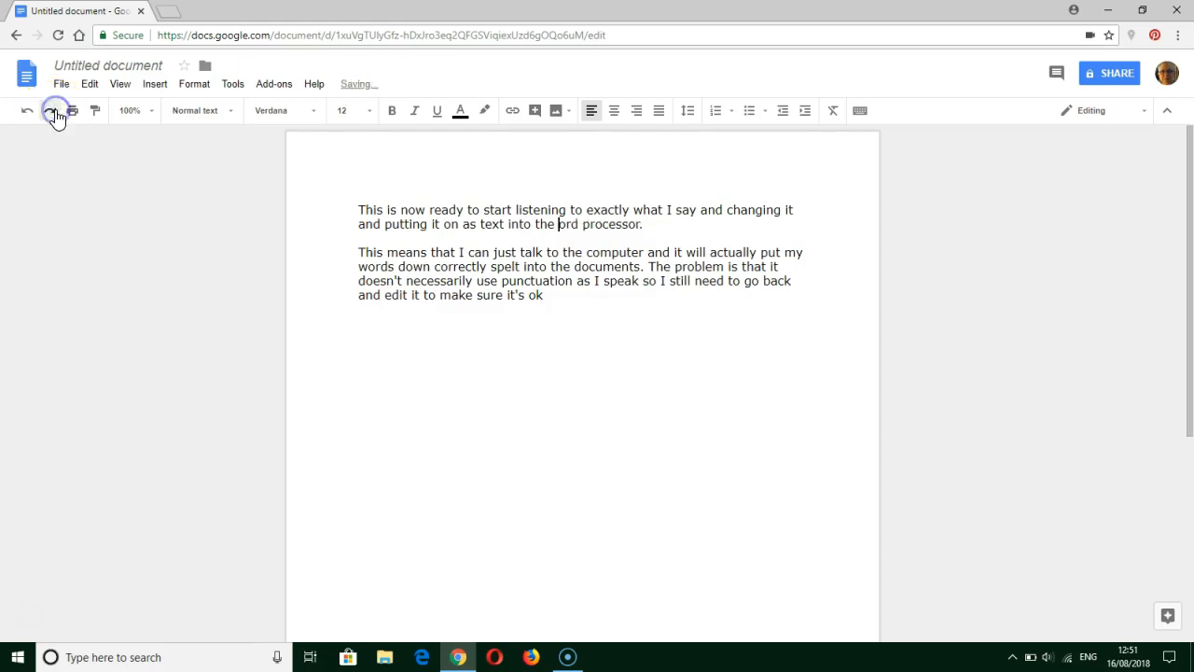
{"action": "type", "text": "W"}
{"action": "left_click", "coordinate": [48, 118]}
{"action": "left_click", "coordinate": [46, 118]}
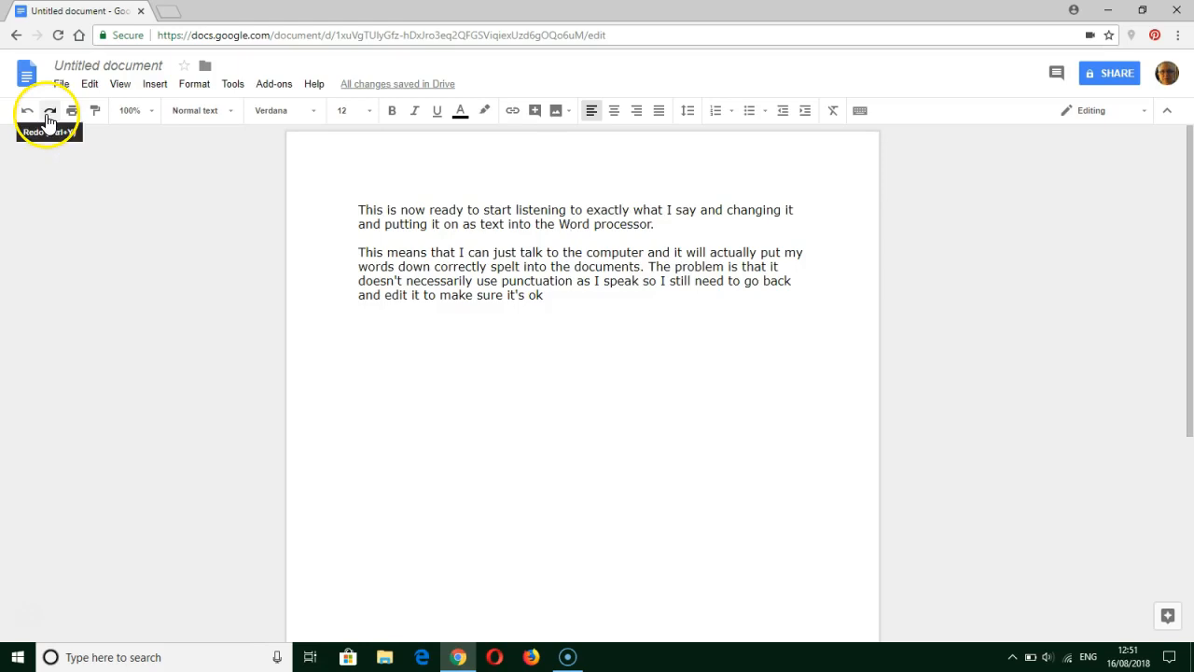
{"action": "left_click", "coordinate": [74, 115]}
{"action": "left_click", "coordinate": [93, 119]}
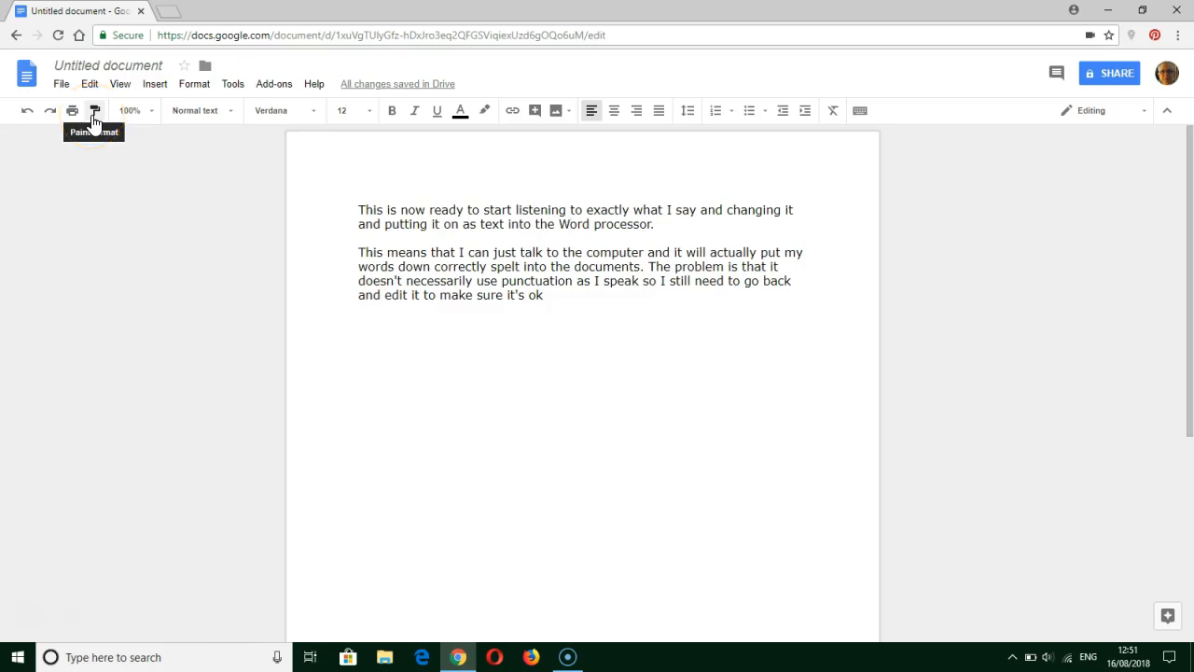
{"action": "left_click", "coordinate": [105, 187]}
Set the document zoom to 125%
{"action": "left_click", "coordinate": [154, 115]}
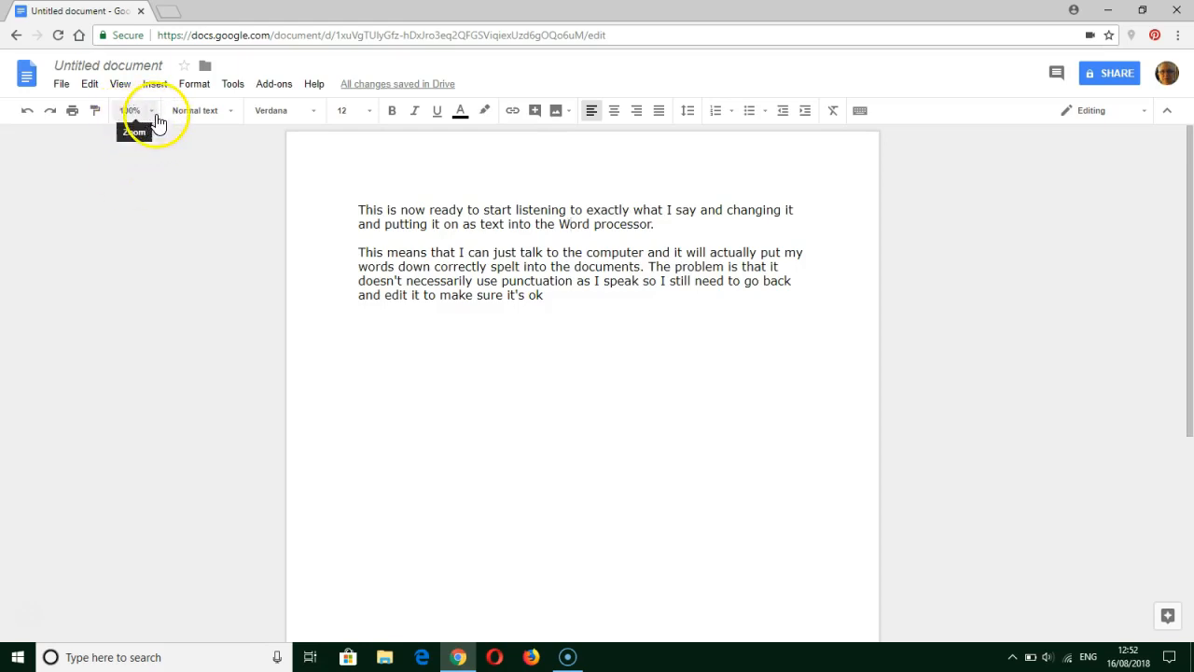
{"action": "left_click", "coordinate": [152, 115]}
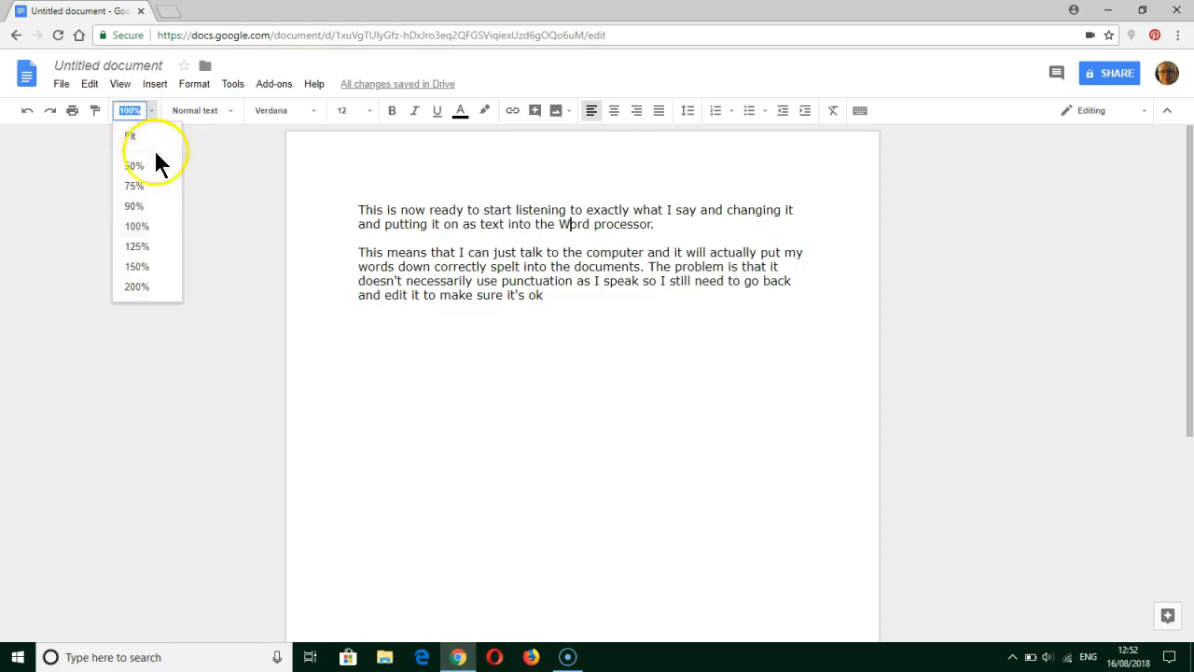
{"action": "left_click", "coordinate": [163, 250]}
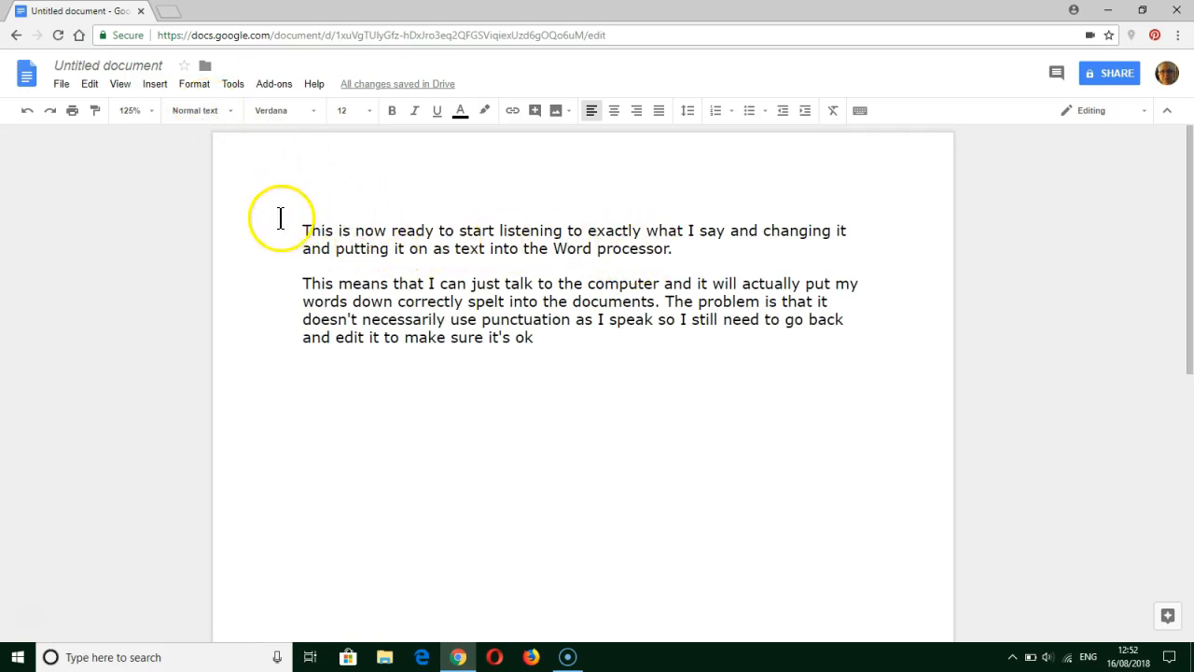
Try the Title, Heading 1, Heading 2 and Heading 3 styles on the first paragraph, then return it to Normal text
{"action": "left_click", "coordinate": [232, 118]}
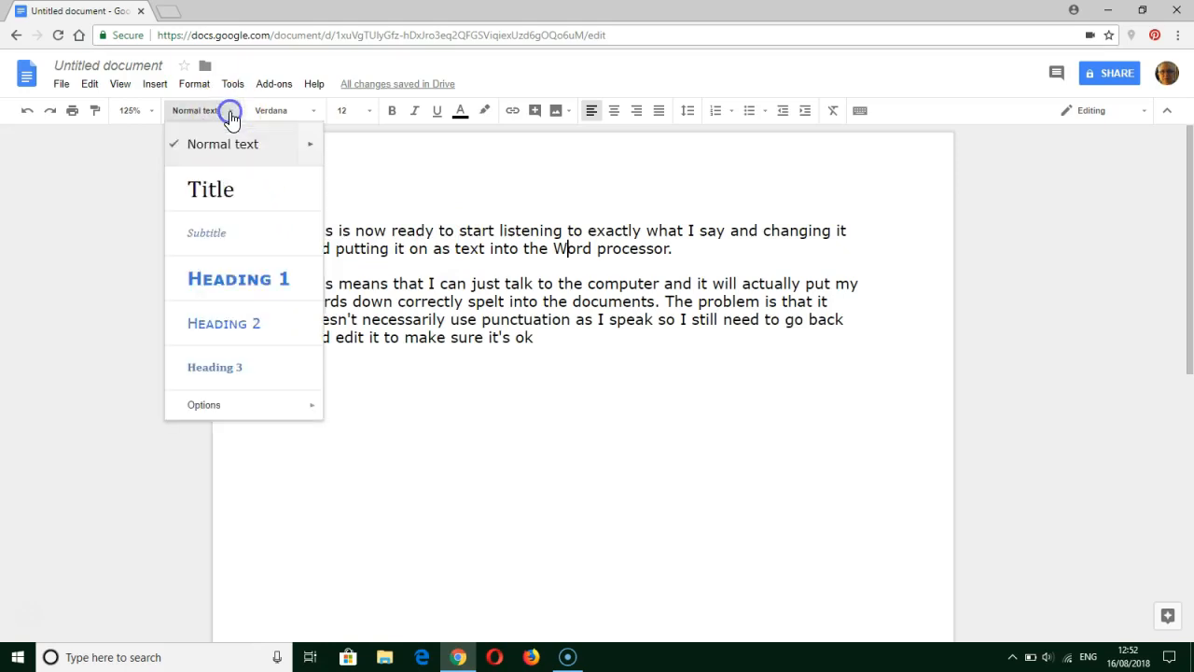
{"action": "left_click", "coordinate": [222, 196]}
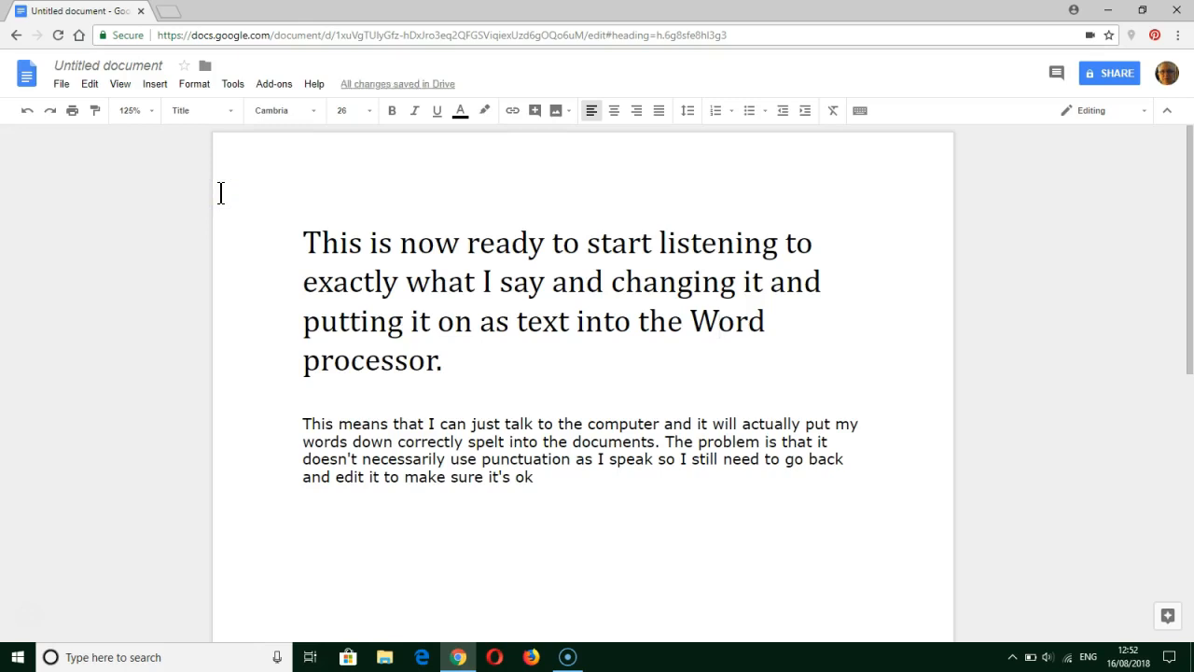
{"action": "left_click", "coordinate": [199, 112]}
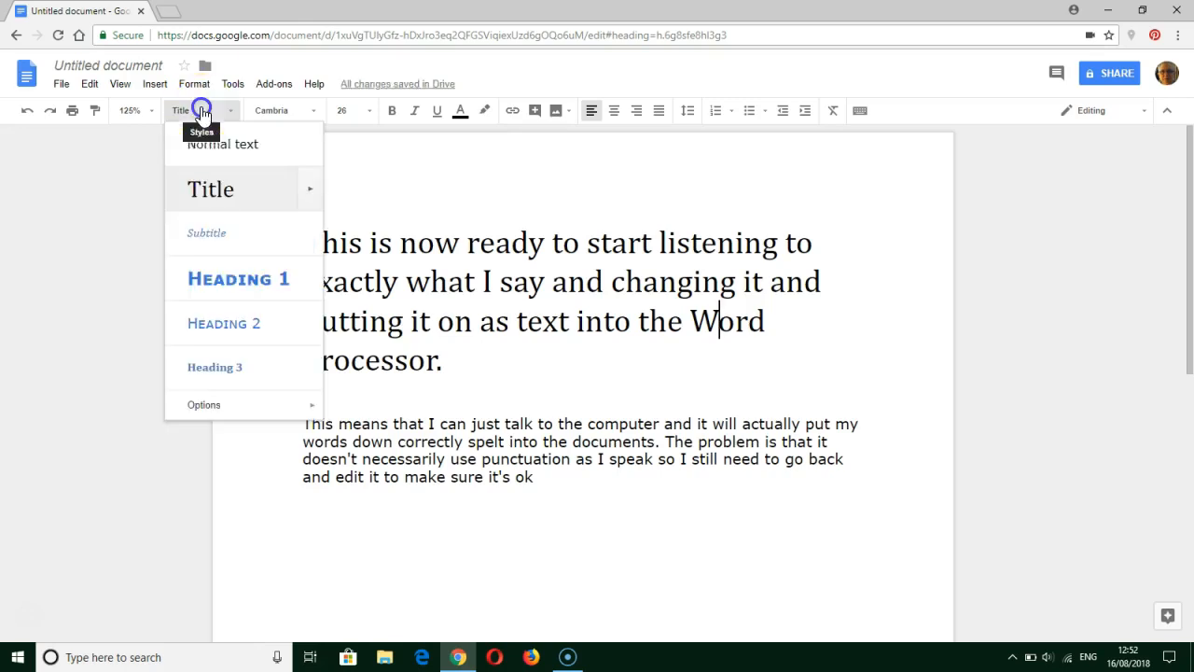
{"action": "left_click", "coordinate": [224, 277]}
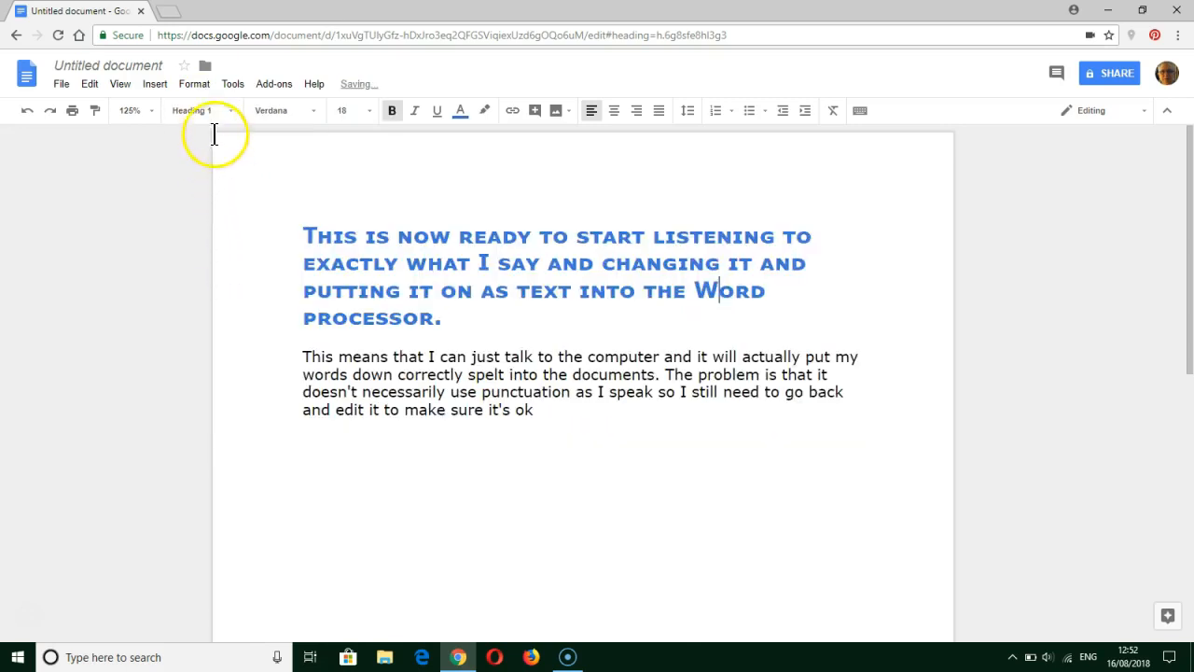
{"action": "left_click", "coordinate": [205, 110]}
{"action": "left_click", "coordinate": [231, 323]}
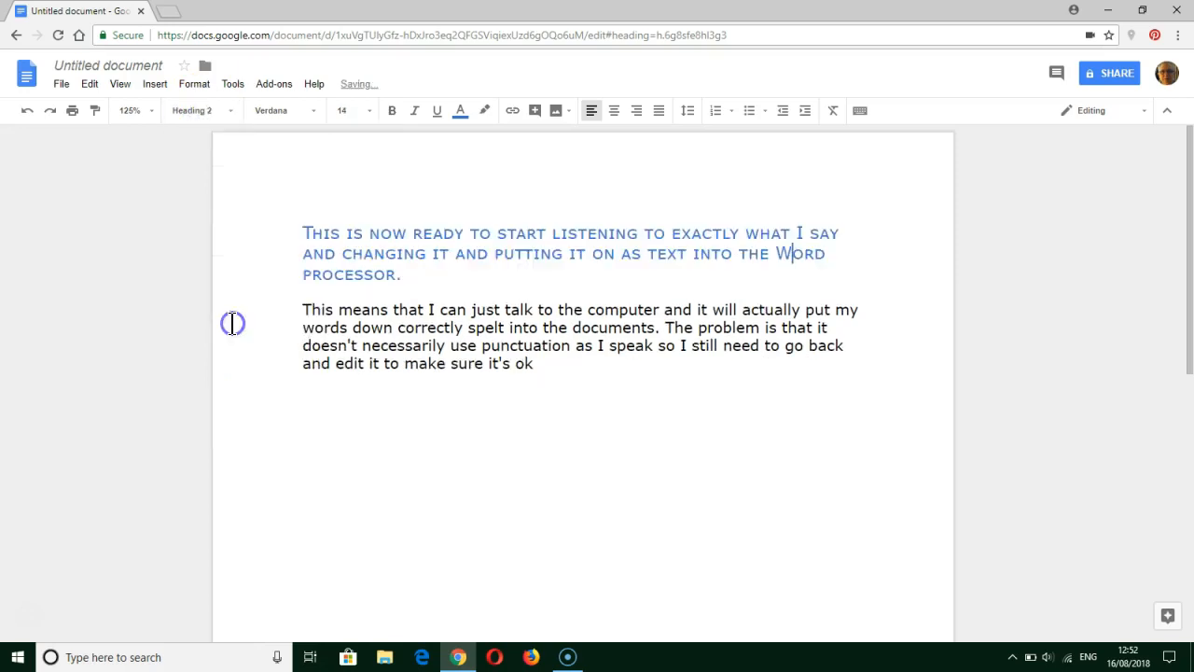
{"action": "left_click", "coordinate": [200, 110]}
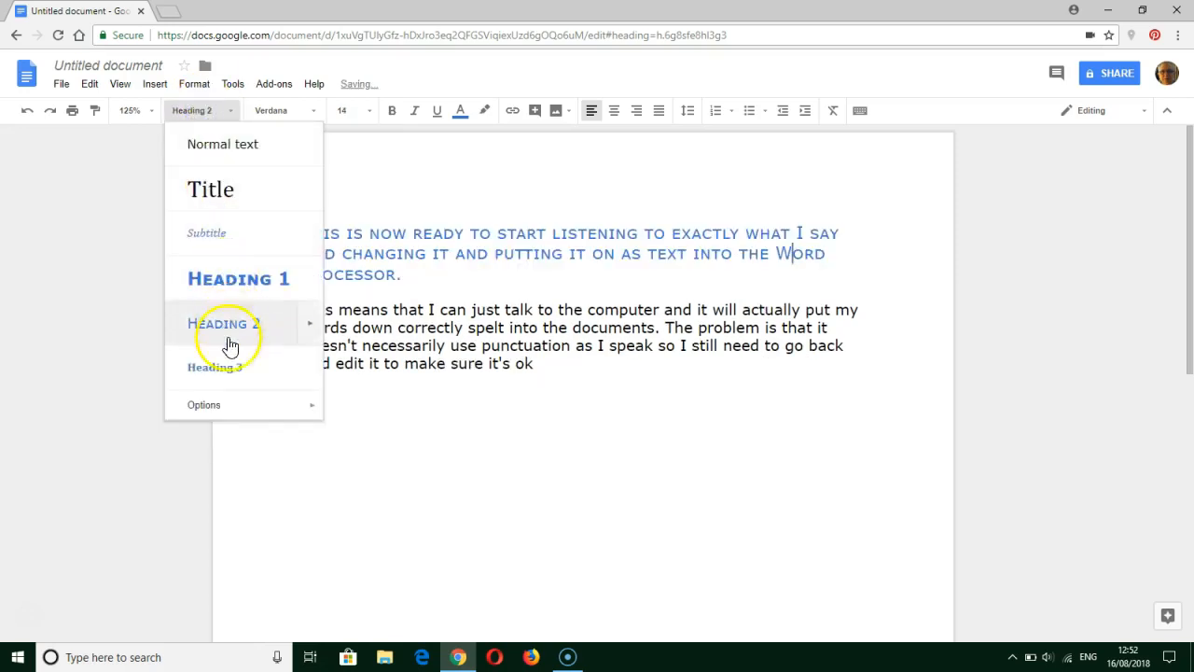
{"action": "left_click", "coordinate": [230, 371]}
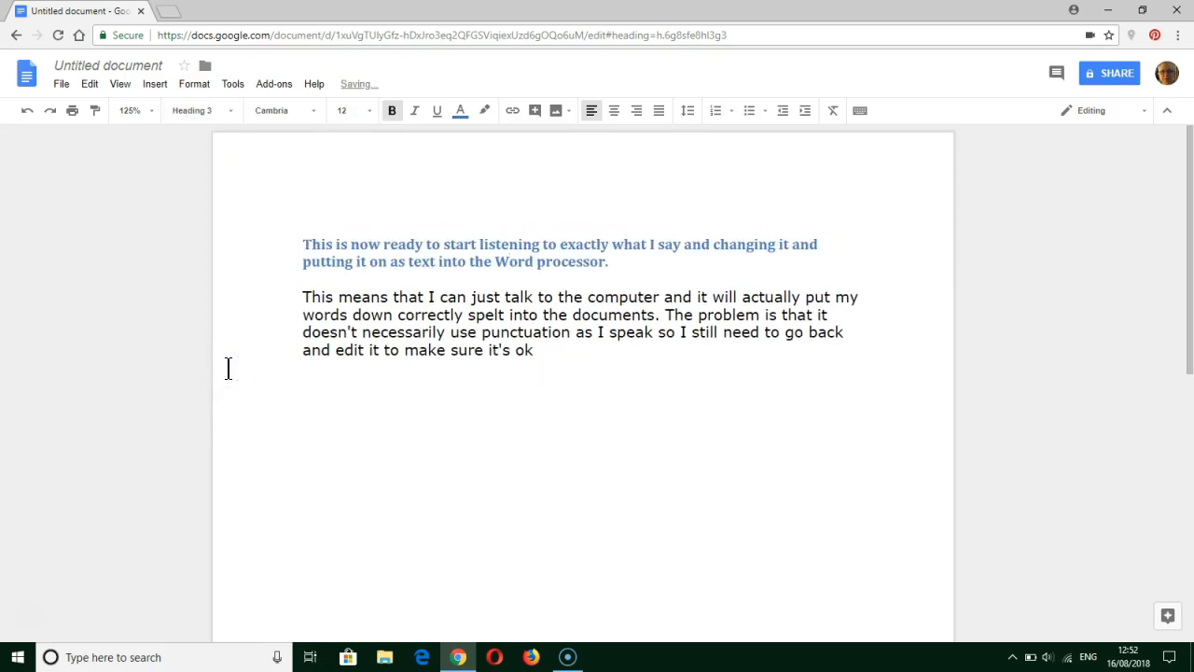
{"action": "left_click", "coordinate": [206, 112]}
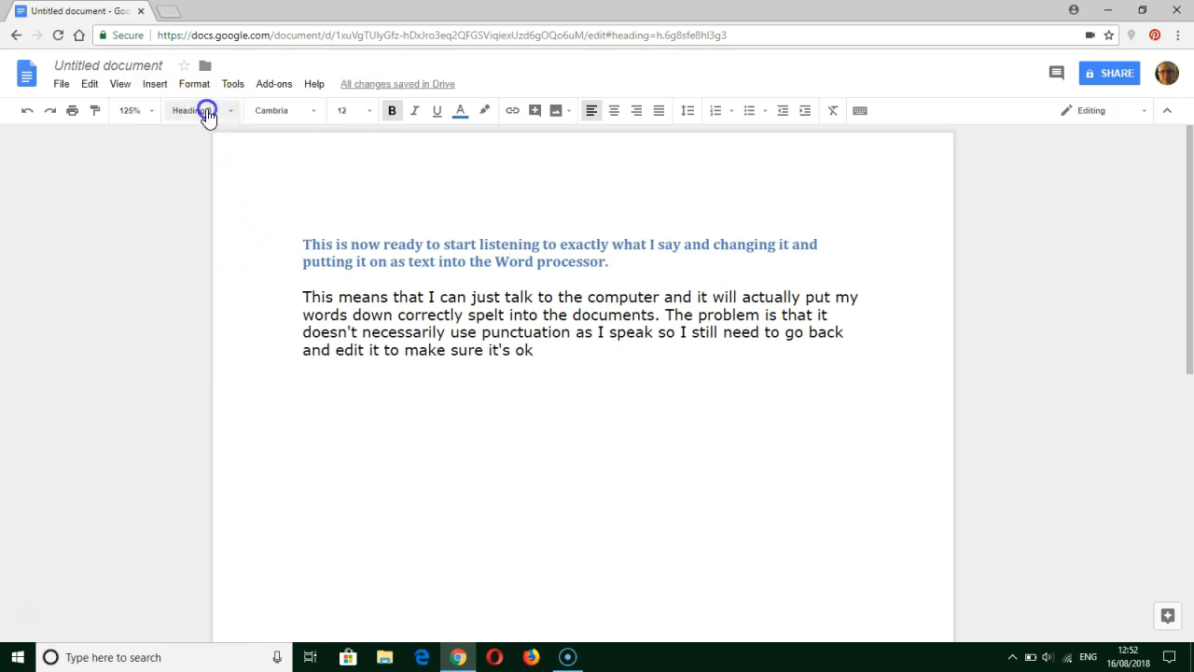
{"action": "left_click", "coordinate": [215, 145]}
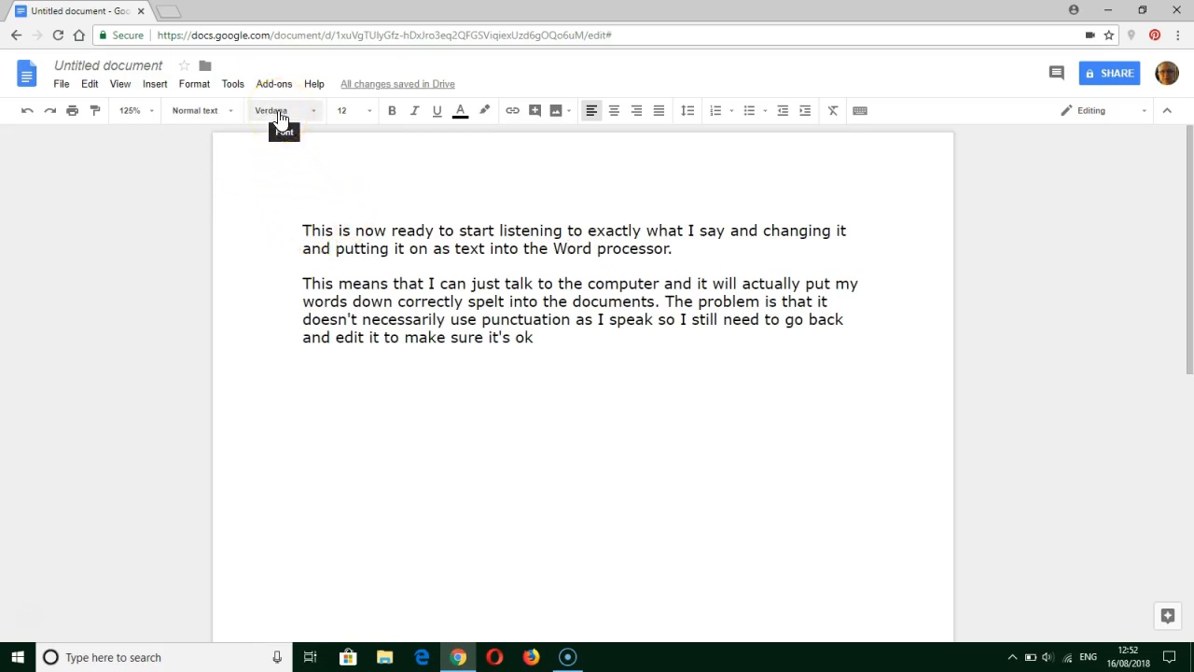
Change the font of the whole first paragraph to Merriweather
{"action": "left_click_drag", "start_coordinate": [296, 225], "coordinate": [680, 248]}
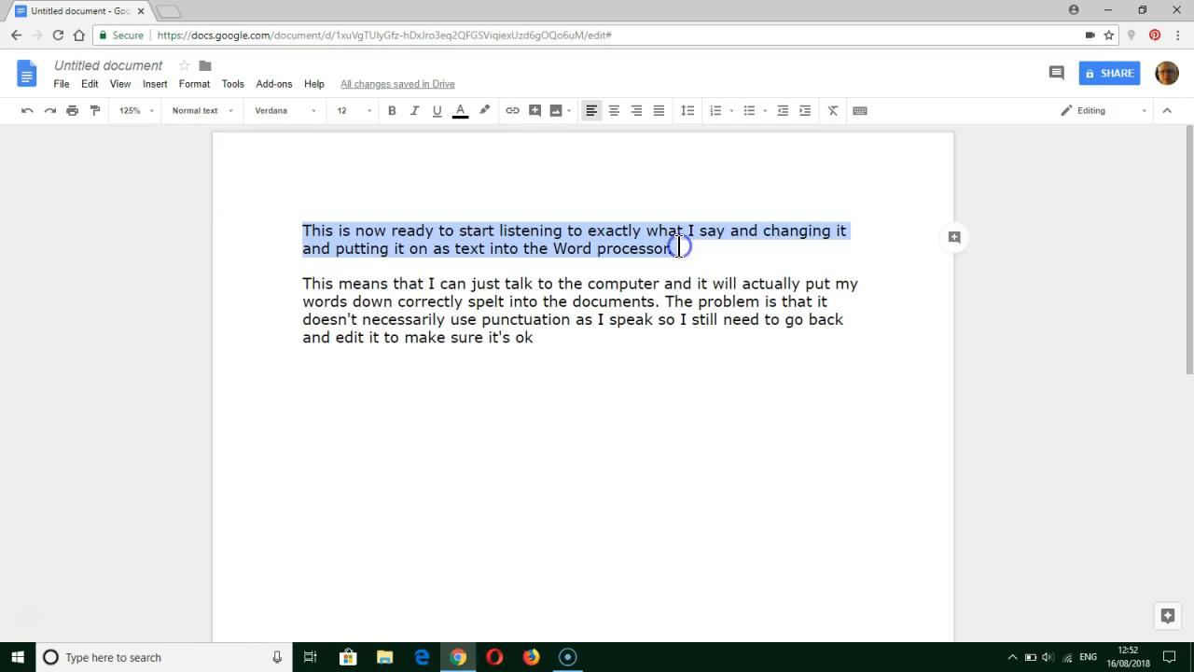
{"action": "left_click", "coordinate": [304, 225]}
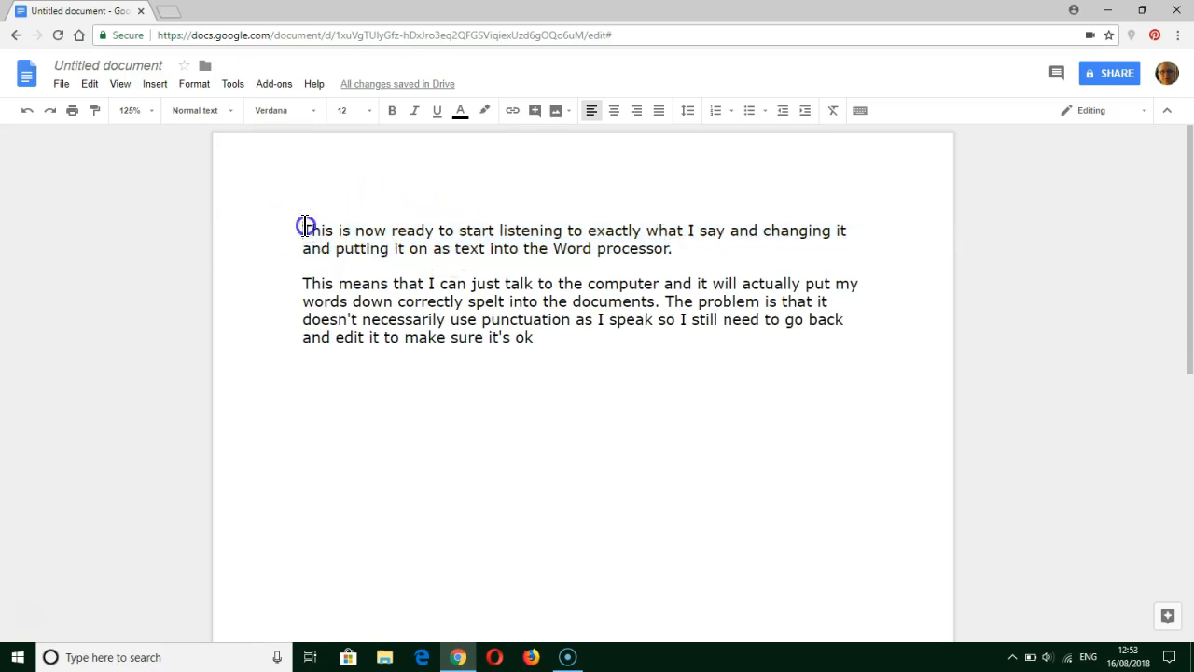
{"action": "left_click_drag", "start_coordinate": [304, 227], "coordinate": [688, 244]}
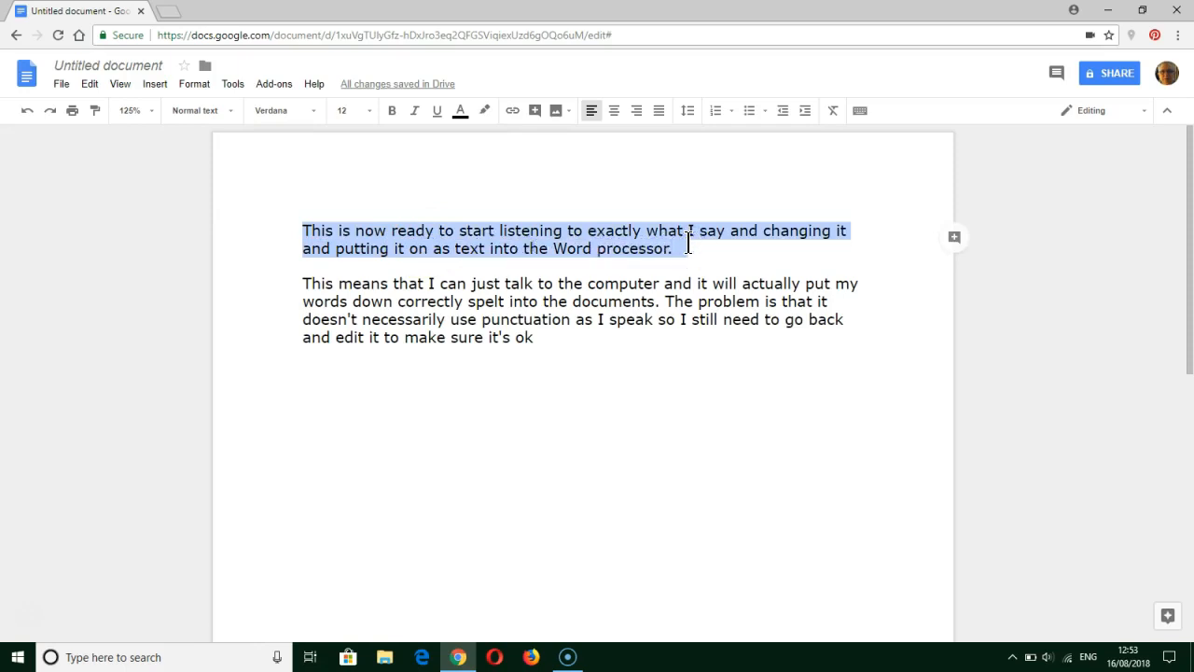
{"action": "left_click", "coordinate": [316, 111]}
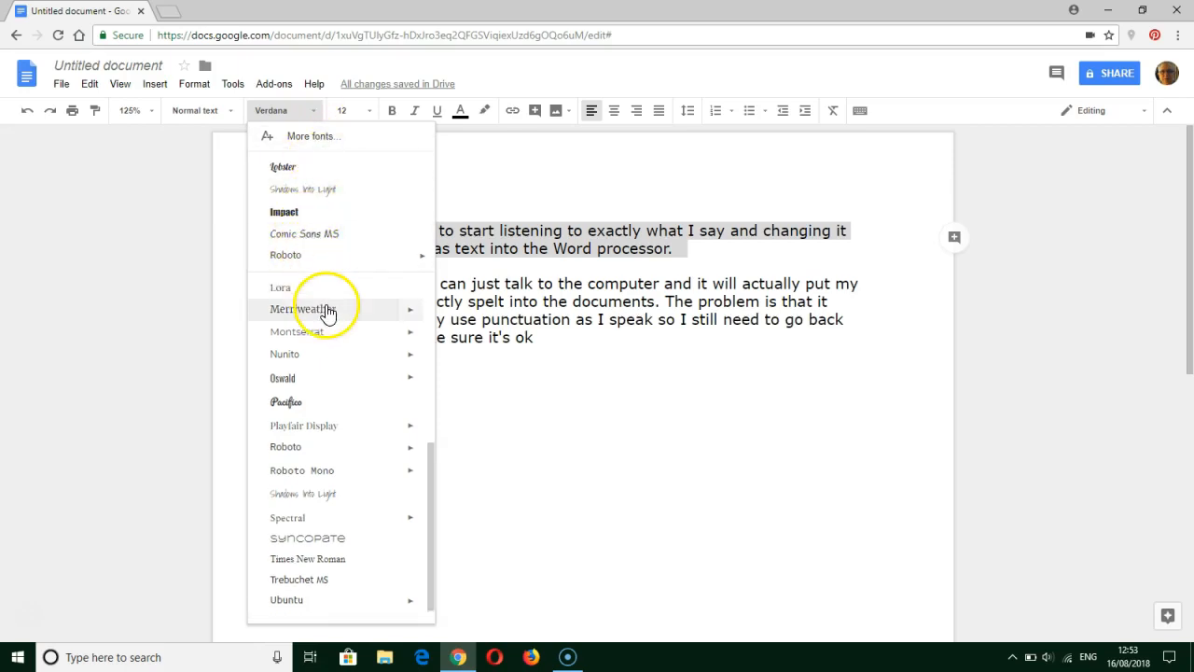
{"action": "left_click", "coordinate": [327, 310]}
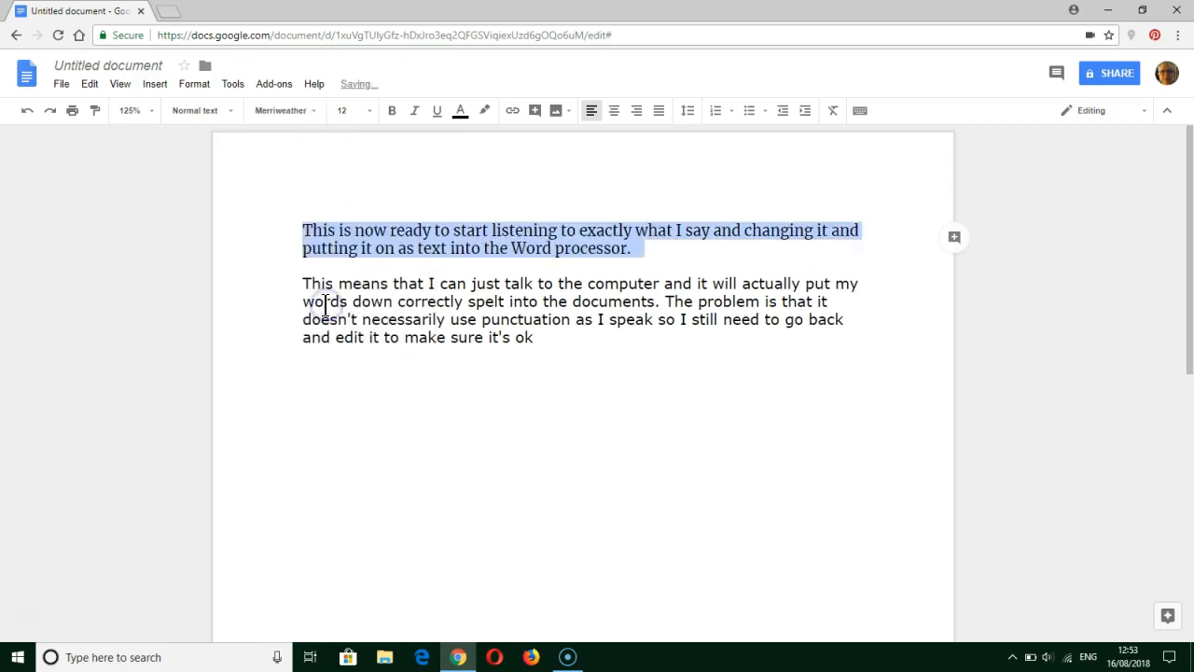
Return the first paragraph's font to Verdana and deselect the text
{"action": "left_click", "coordinate": [301, 234]}
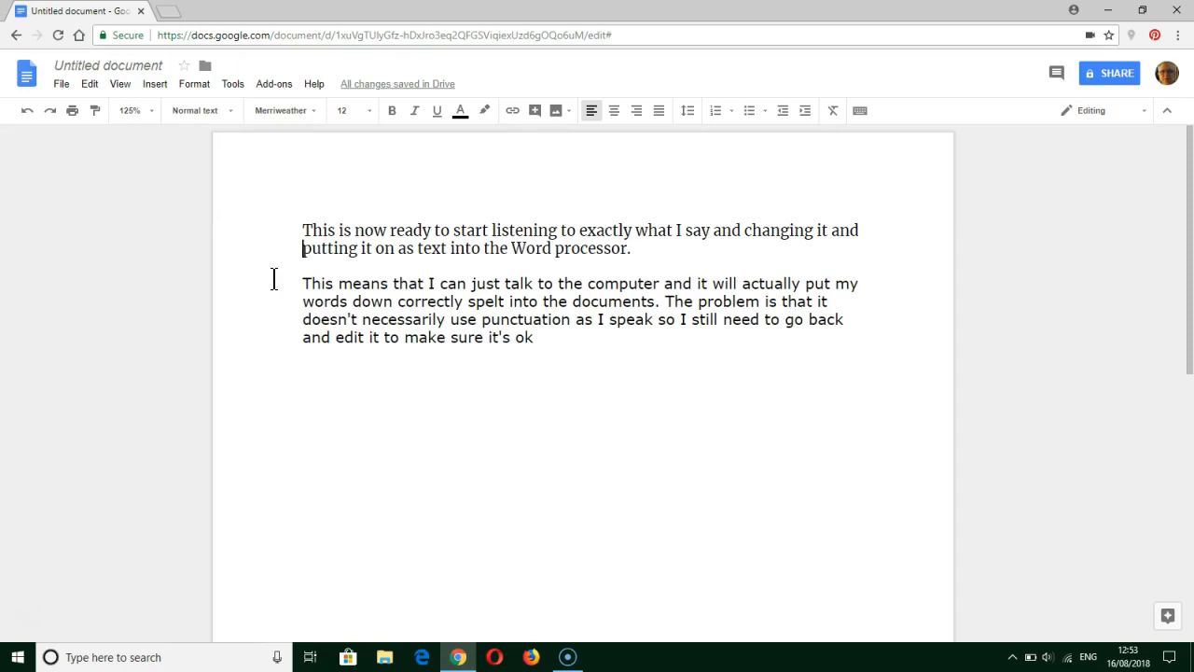
{"action": "left_click_drag", "start_coordinate": [301, 229], "coordinate": [638, 241]}
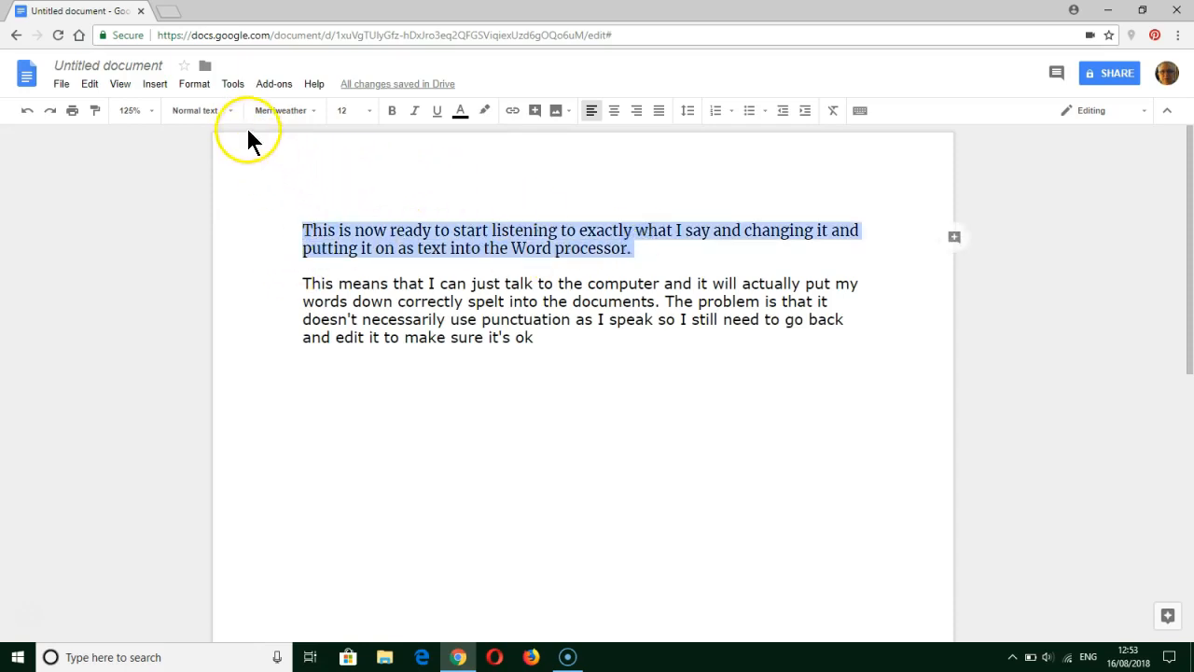
{"action": "left_click", "coordinate": [279, 112]}
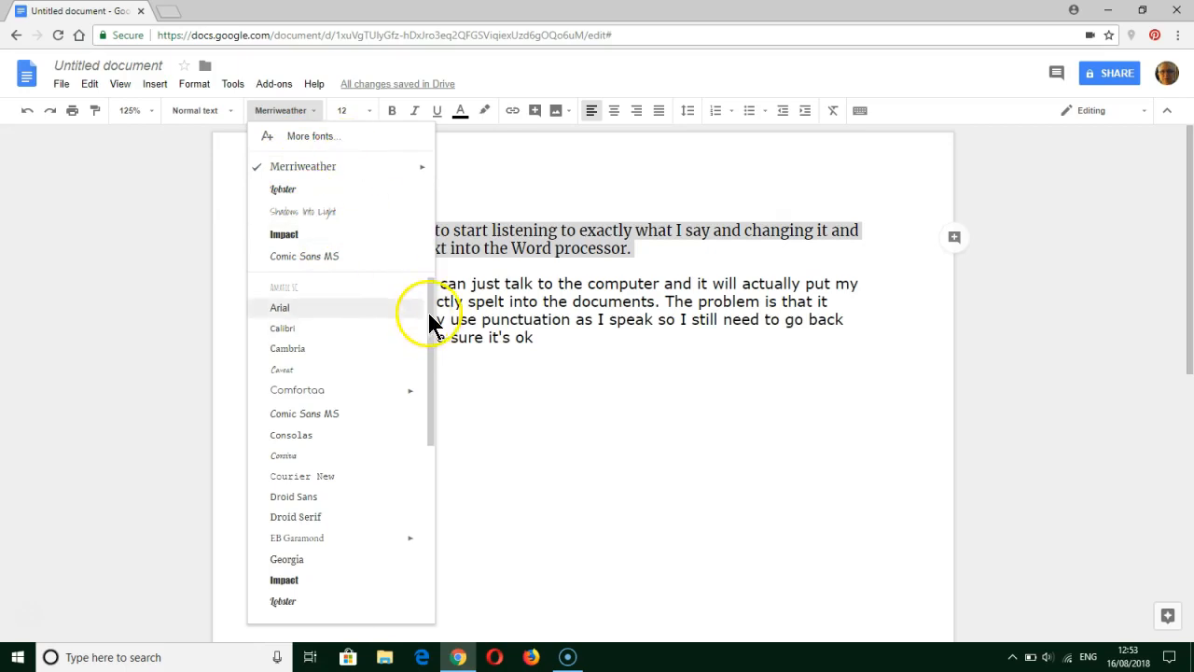
{"action": "left_click_drag", "start_coordinate": [431, 312], "coordinate": [424, 579]}
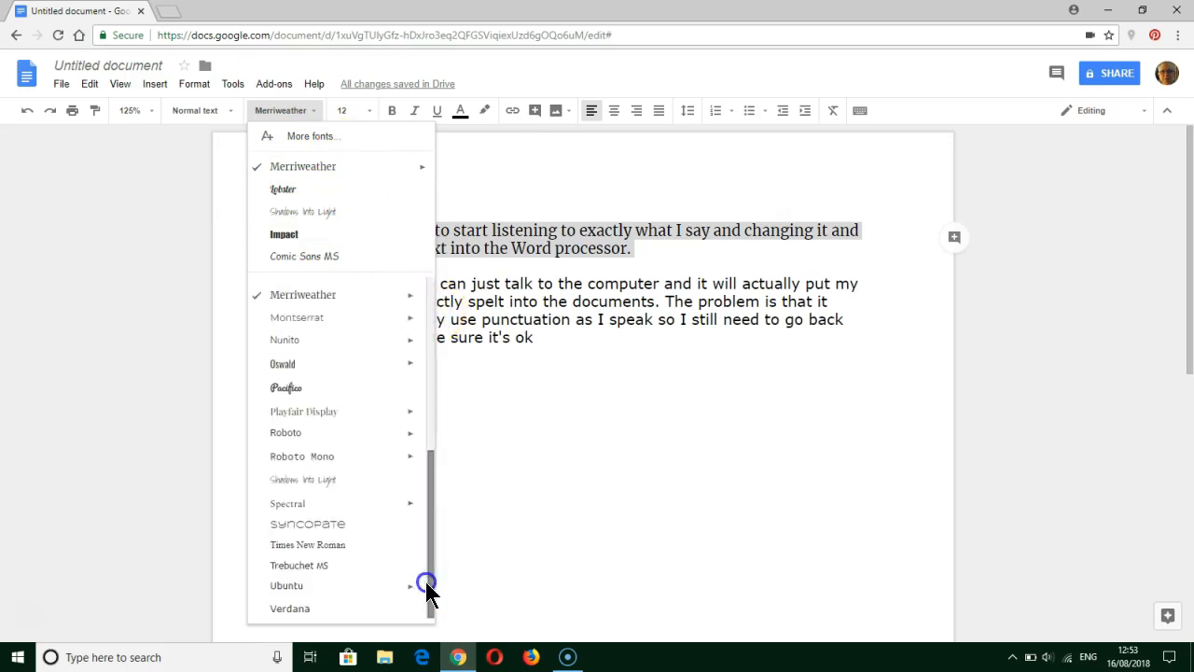
{"action": "left_click", "coordinate": [300, 609]}
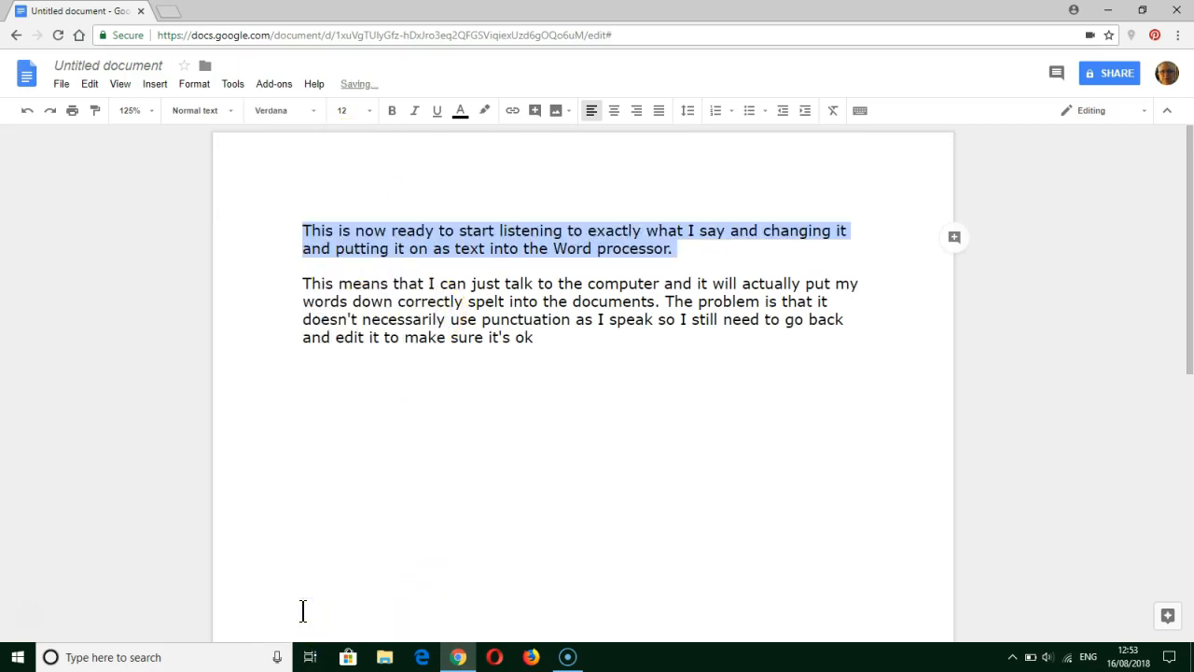
{"action": "left_click", "coordinate": [498, 345]}
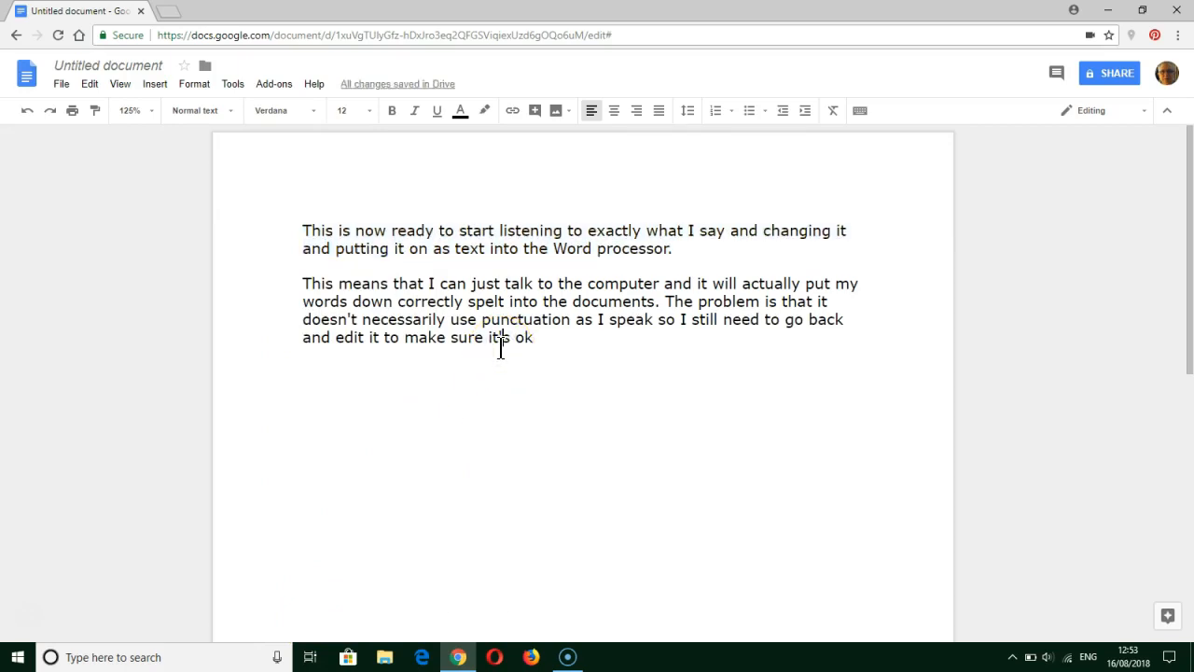
Try font size 8 on the first paragraph and return it to size 12
{"action": "left_click_drag", "start_coordinate": [302, 231], "coordinate": [707, 247]}
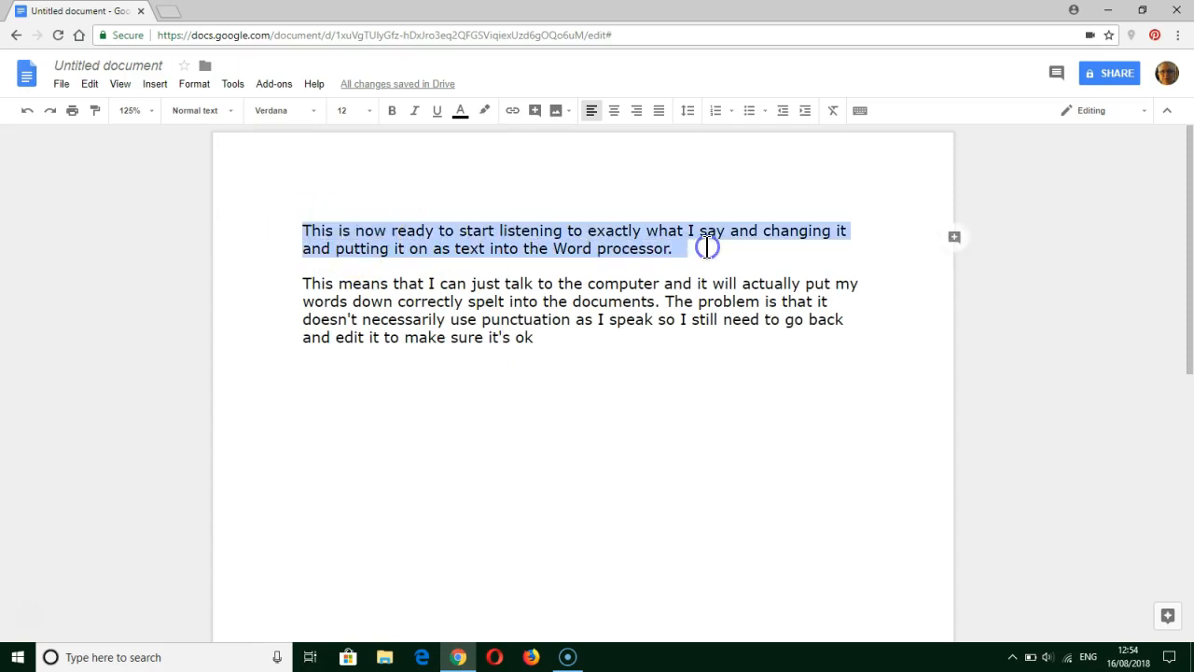
{"action": "left_click", "coordinate": [370, 111]}
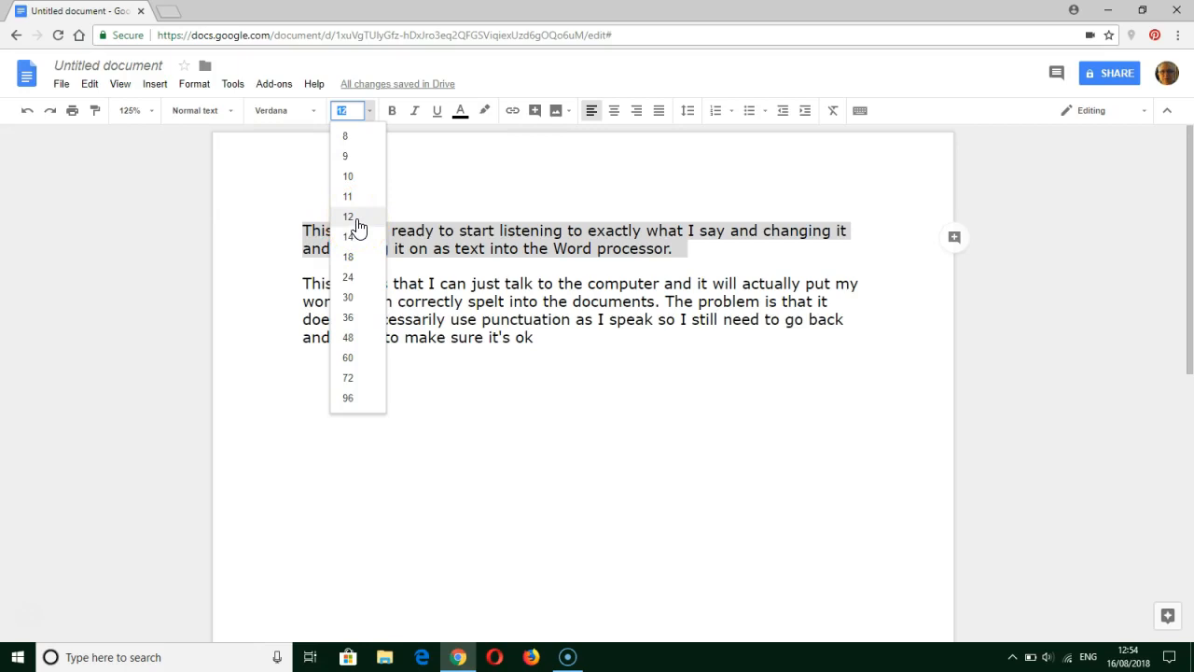
{"action": "left_click", "coordinate": [354, 138]}
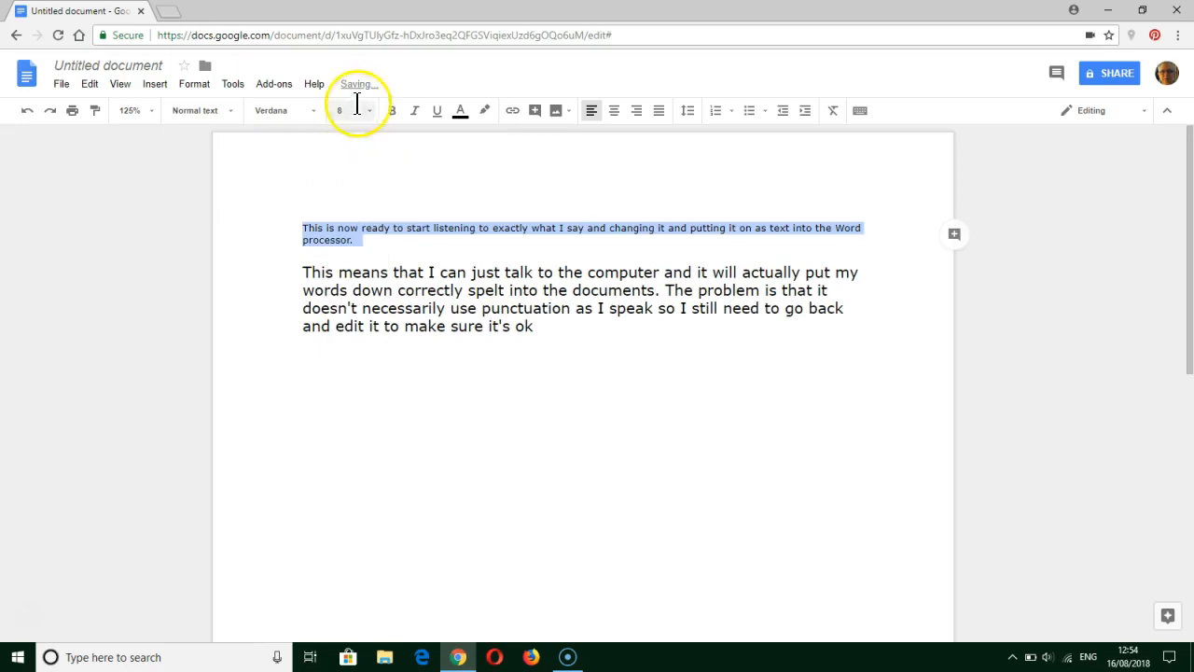
{"action": "left_click", "coordinate": [369, 114]}
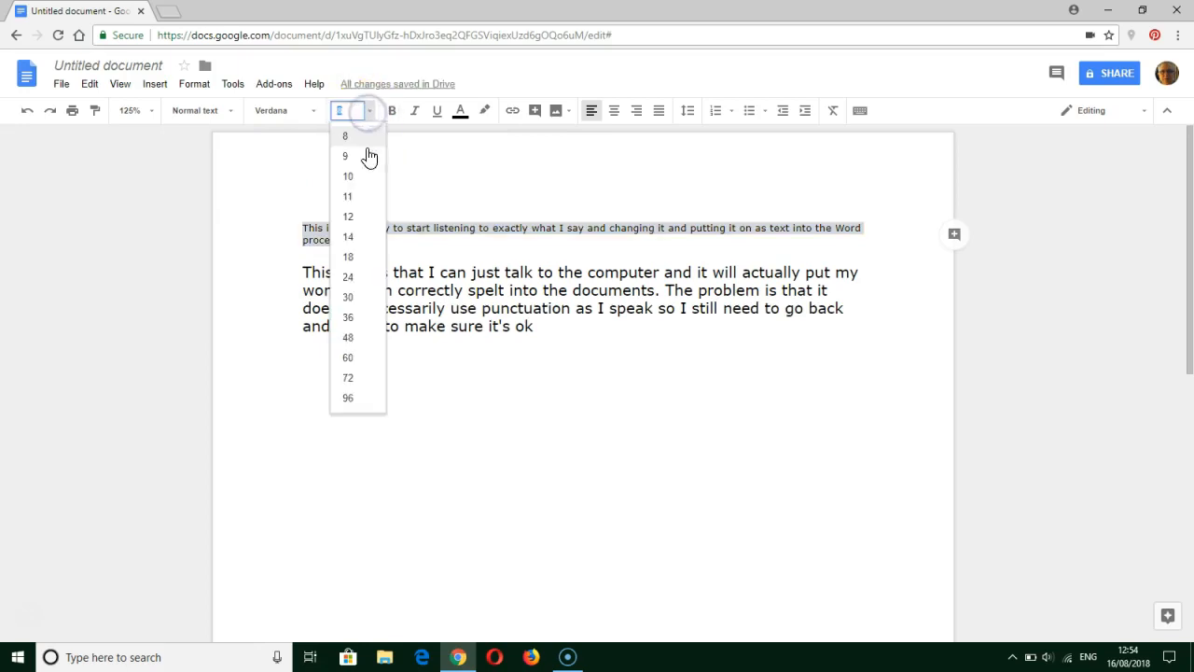
{"action": "left_click", "coordinate": [357, 218]}
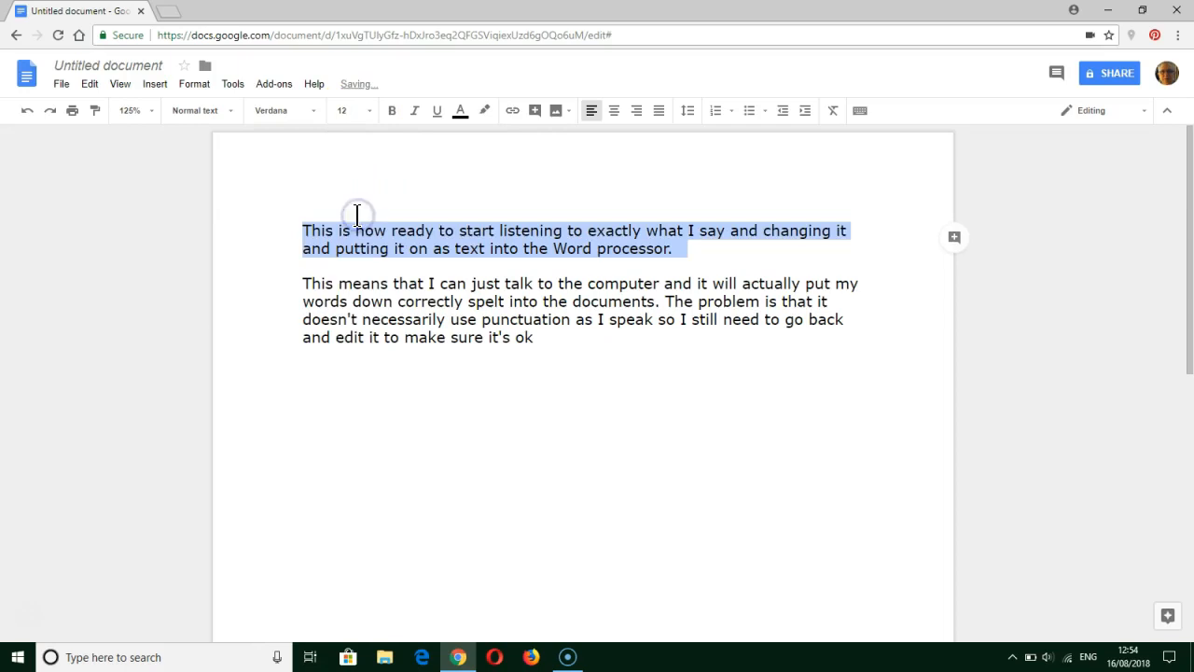
Try font size 72 on the first paragraph and set it back to 12
{"action": "left_click", "coordinate": [370, 115]}
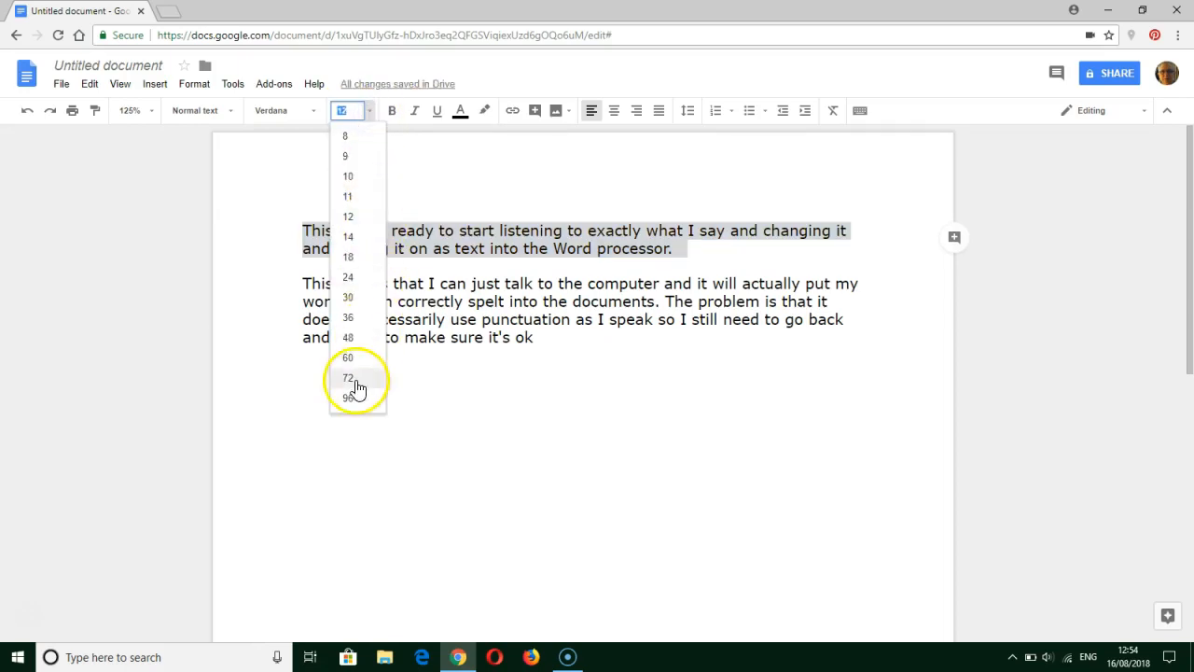
{"action": "left_click", "coordinate": [350, 378]}
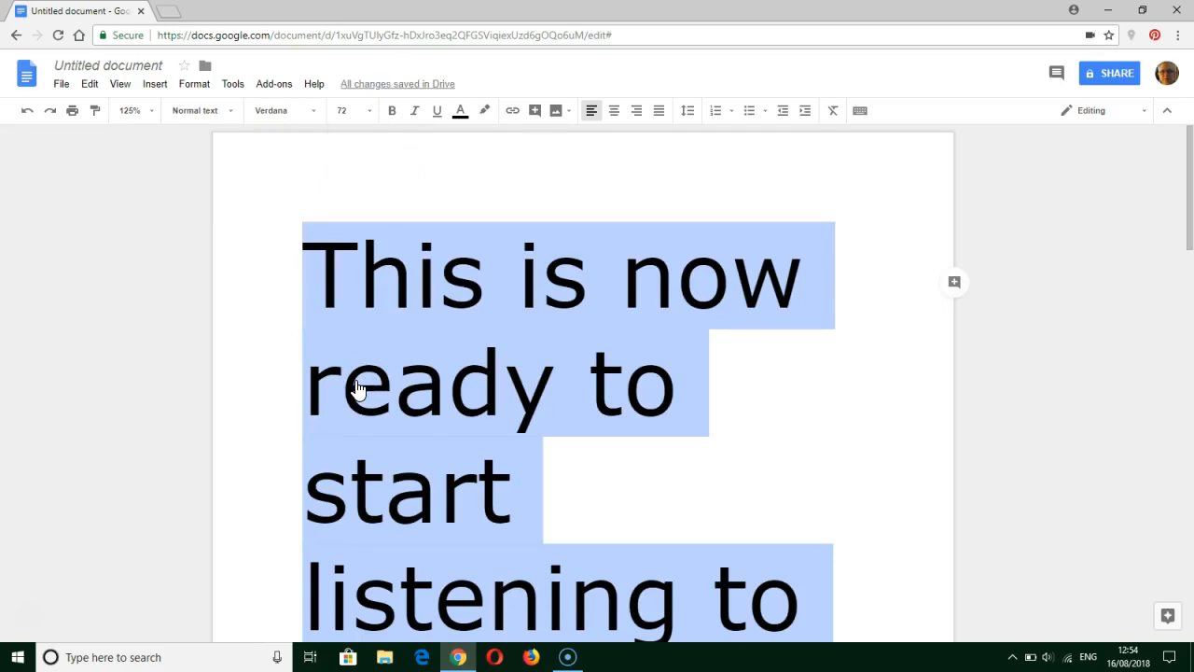
{"action": "left_click", "coordinate": [372, 112]}
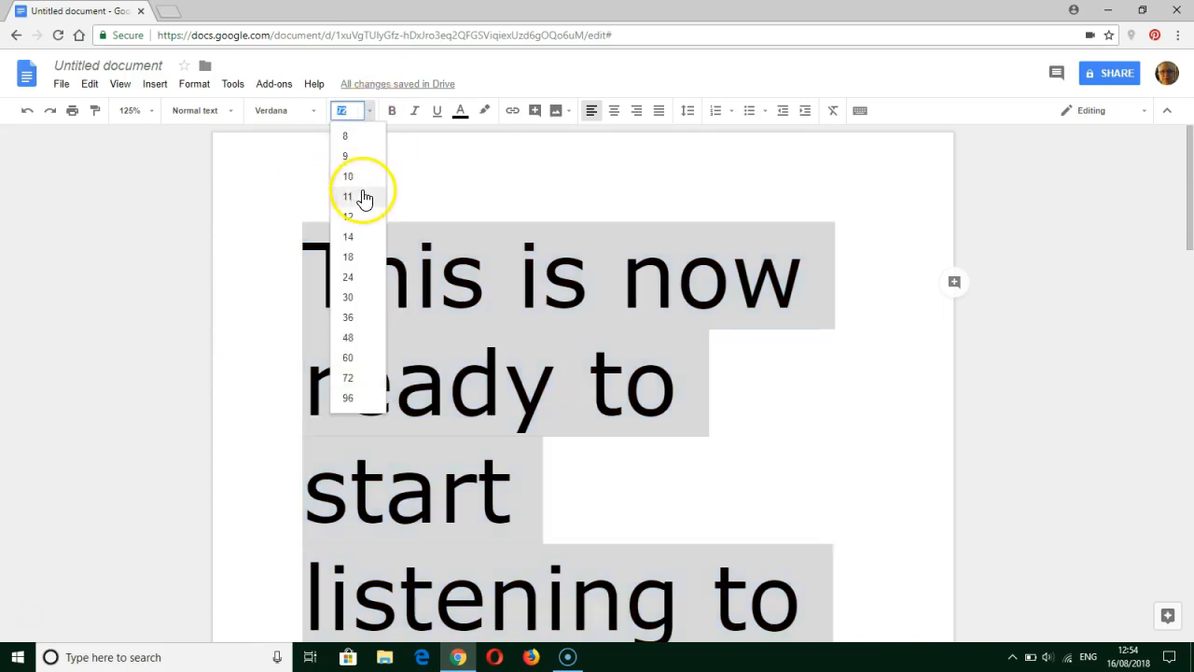
{"action": "left_click", "coordinate": [360, 225]}
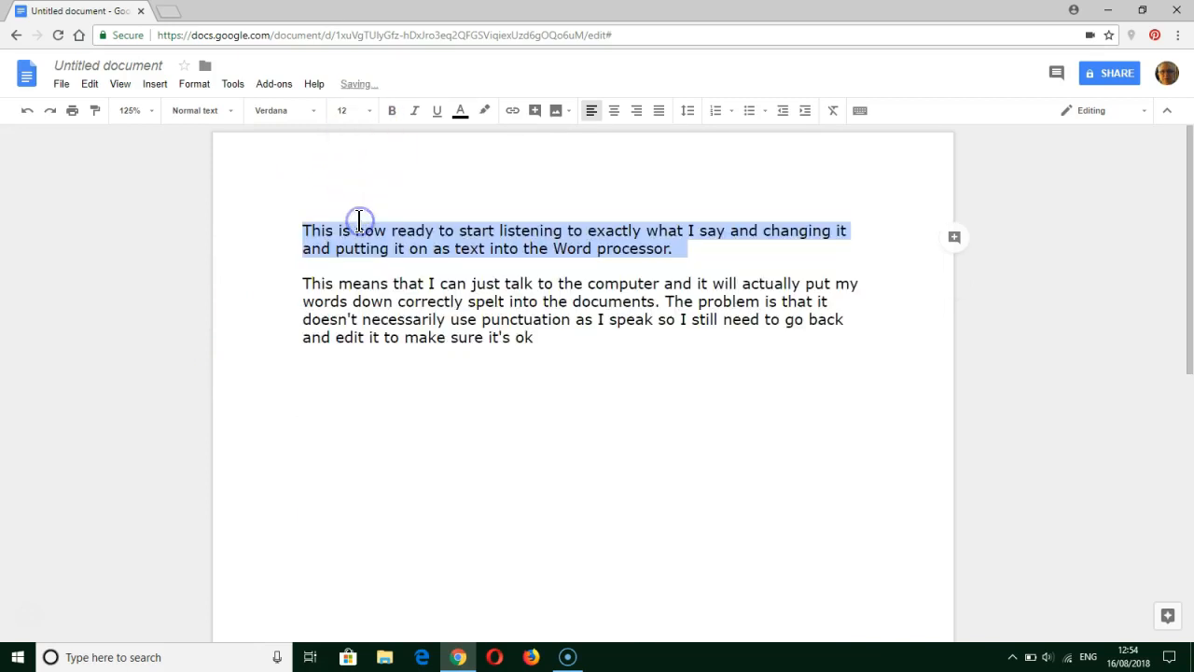
Toggle bold on and off several times for the first paragraph, leaving it unbolded
{"action": "left_click", "coordinate": [393, 125]}
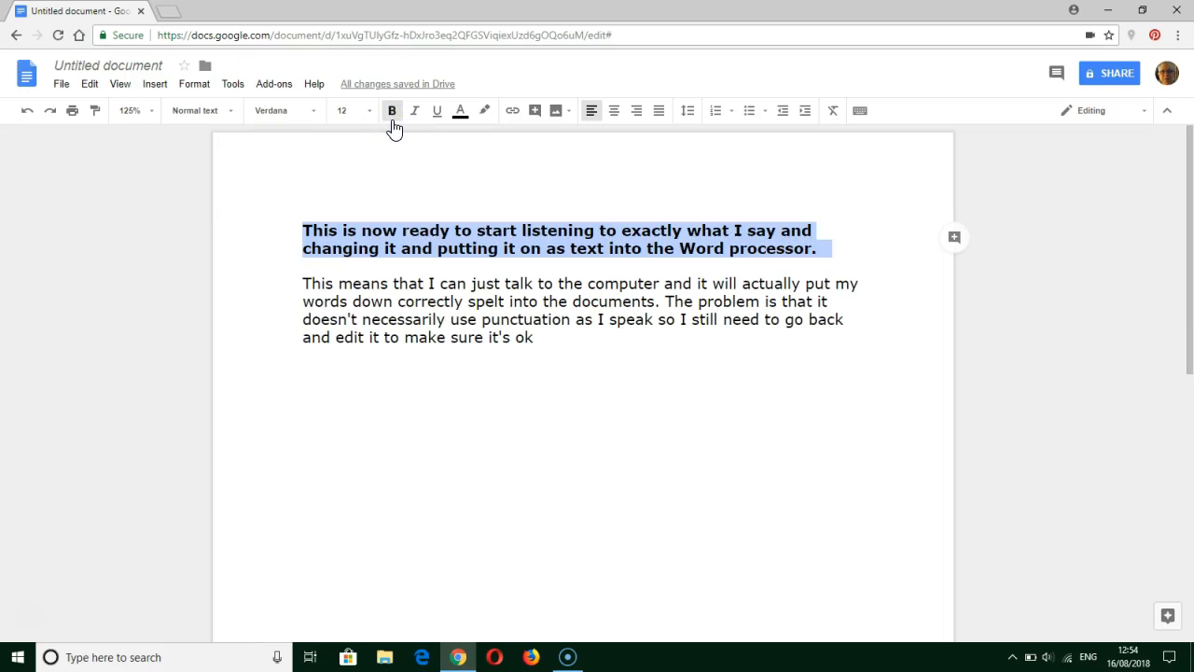
{"action": "left_click", "coordinate": [392, 124]}
{"action": "left_click", "coordinate": [393, 124]}
{"action": "left_click", "coordinate": [393, 124]}
{"action": "left_click", "coordinate": [393, 124]}
{"action": "left_click", "coordinate": [393, 124]}
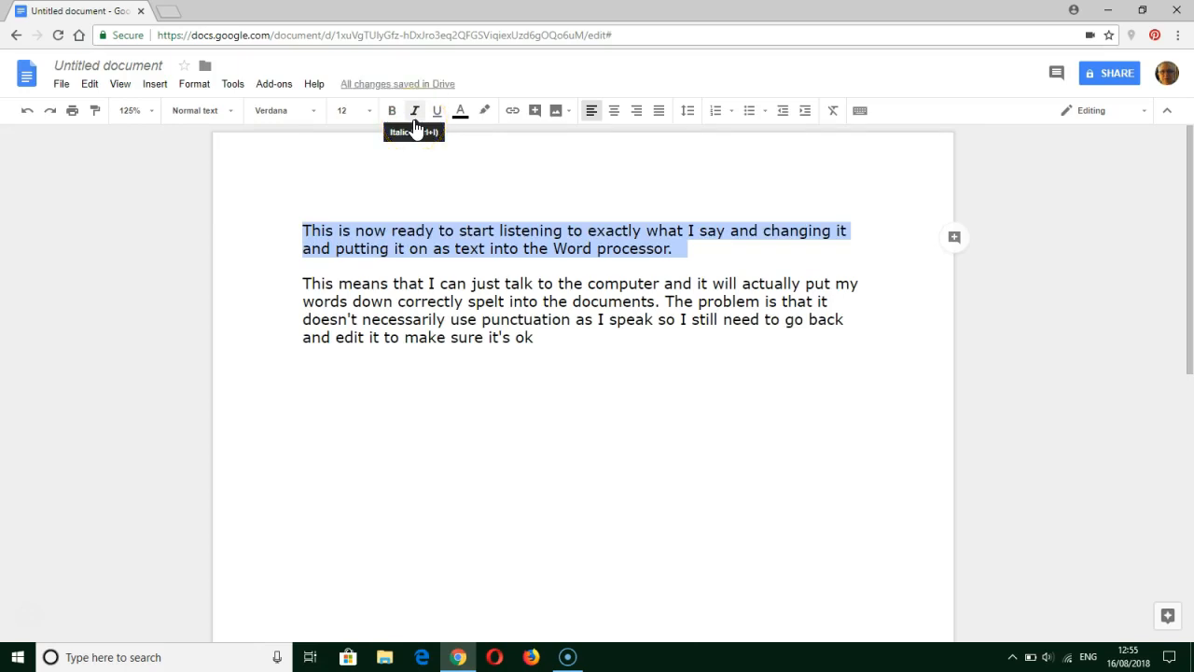
Toggle italics and underline on and off for the first paragraph, leaving both switched off
{"action": "left_click", "coordinate": [416, 112]}
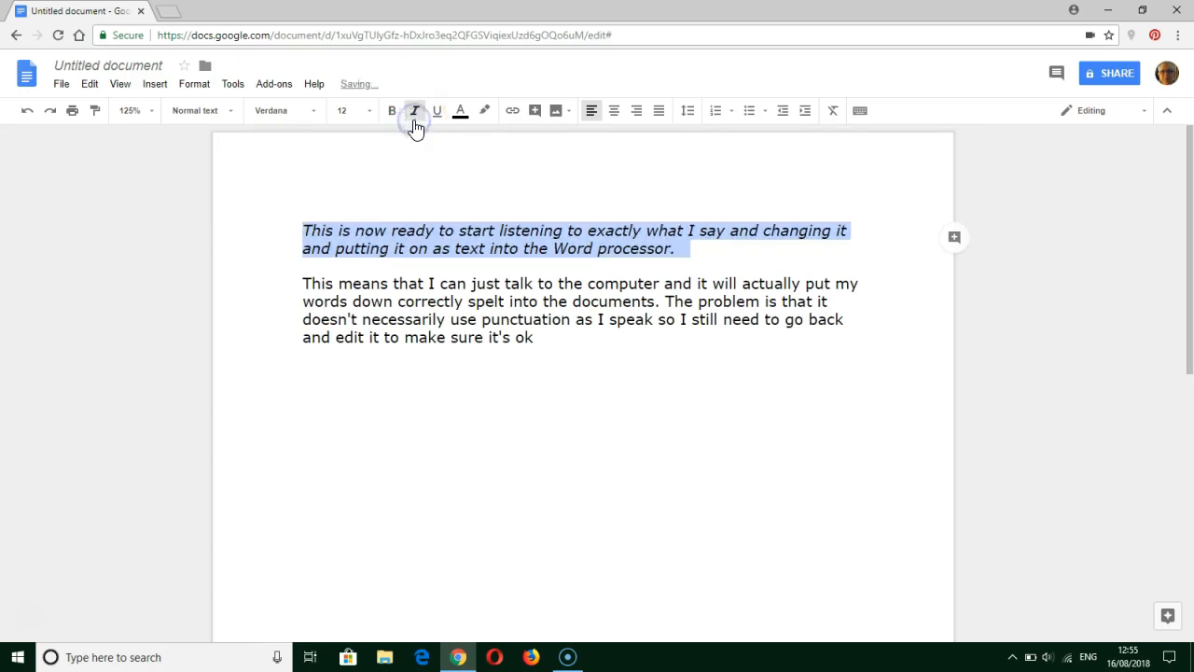
{"action": "left_click", "coordinate": [415, 112]}
{"action": "left_click", "coordinate": [415, 112]}
{"action": "left_click", "coordinate": [416, 112]}
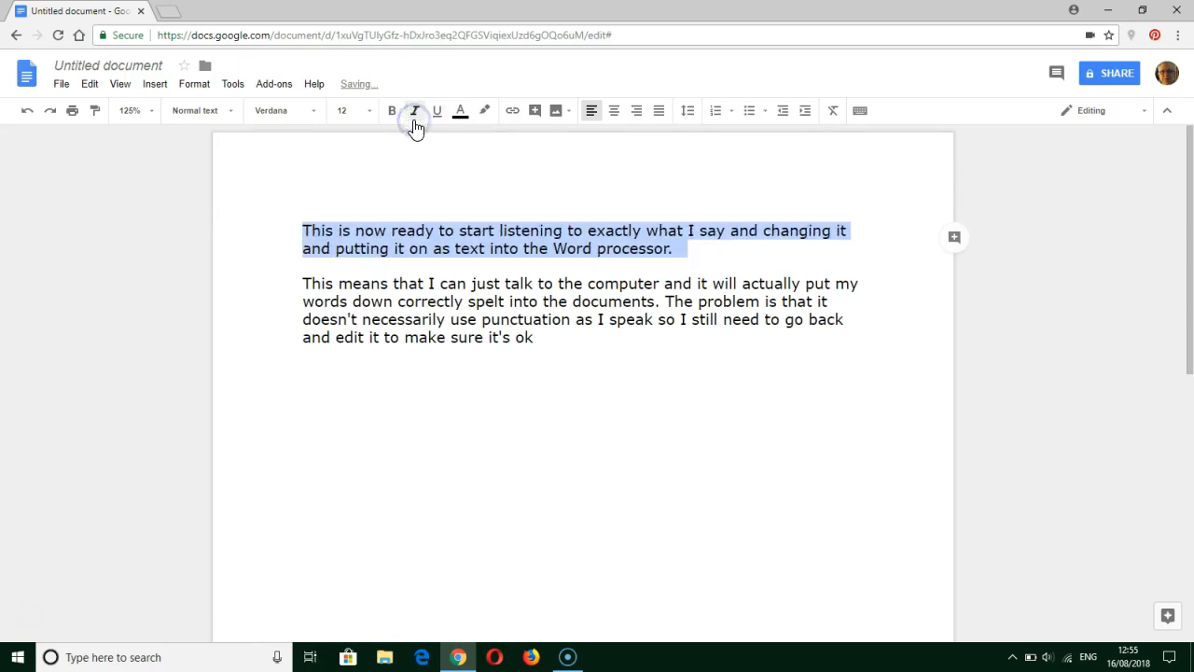
{"action": "left_click", "coordinate": [437, 119]}
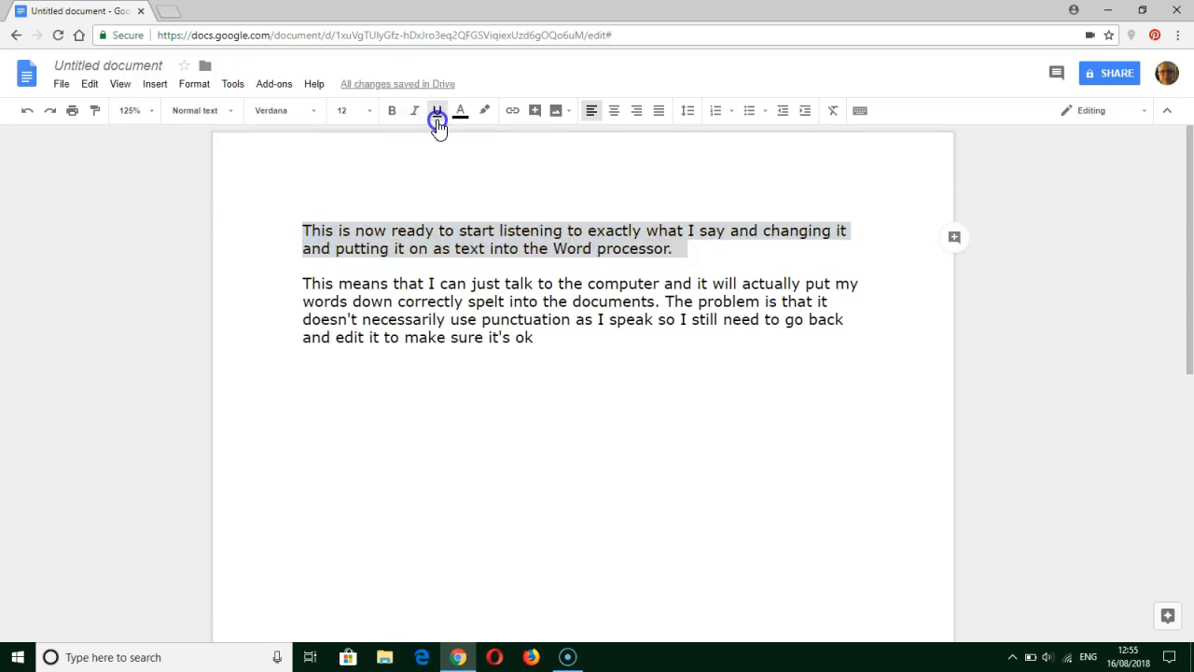
{"action": "left_click", "coordinate": [437, 119]}
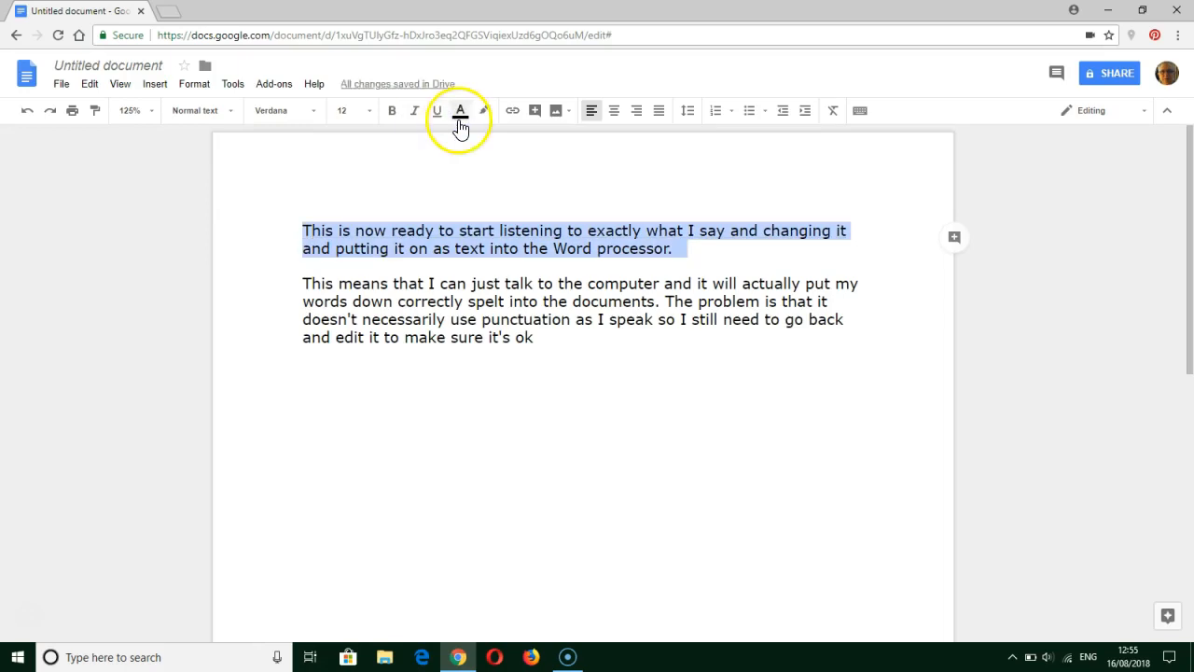
Try a dark blue text colour on the first paragraph and return it to black
{"action": "left_click", "coordinate": [461, 114]}
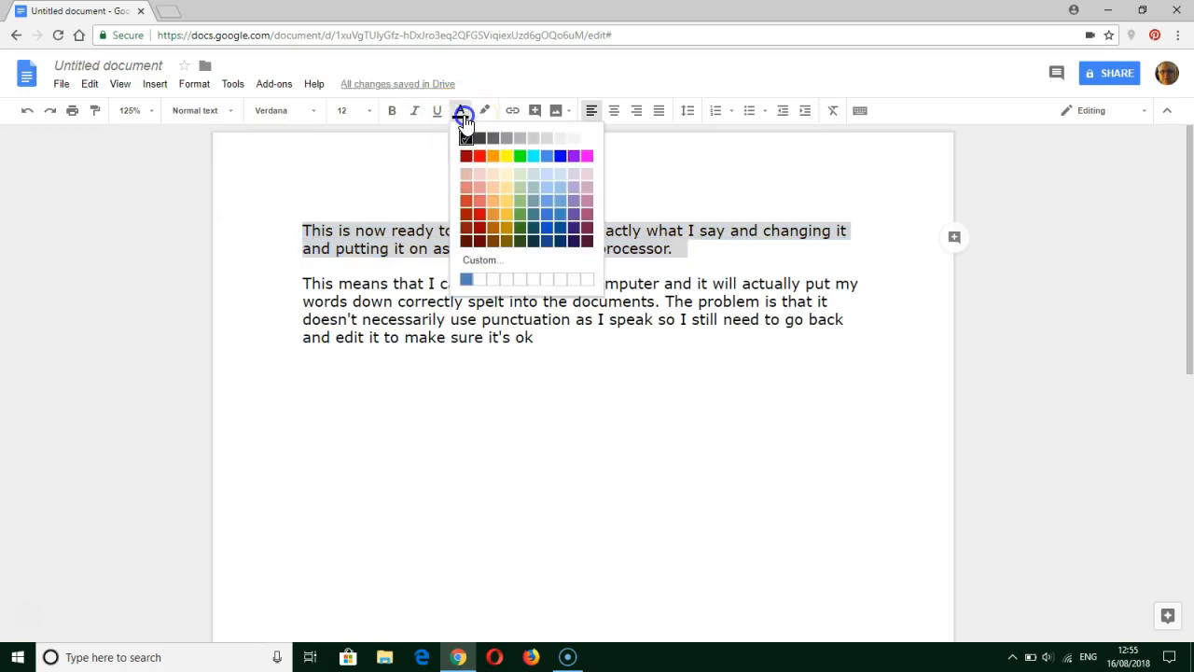
{"action": "left_click", "coordinate": [553, 226]}
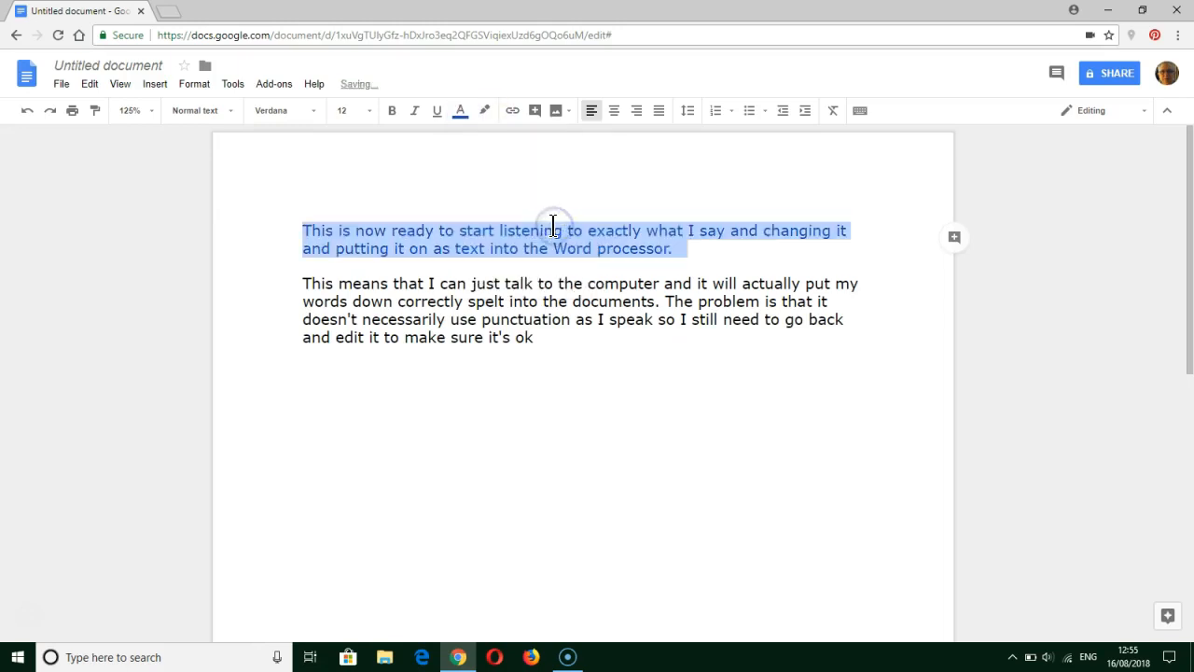
{"action": "left_click", "coordinate": [554, 282]}
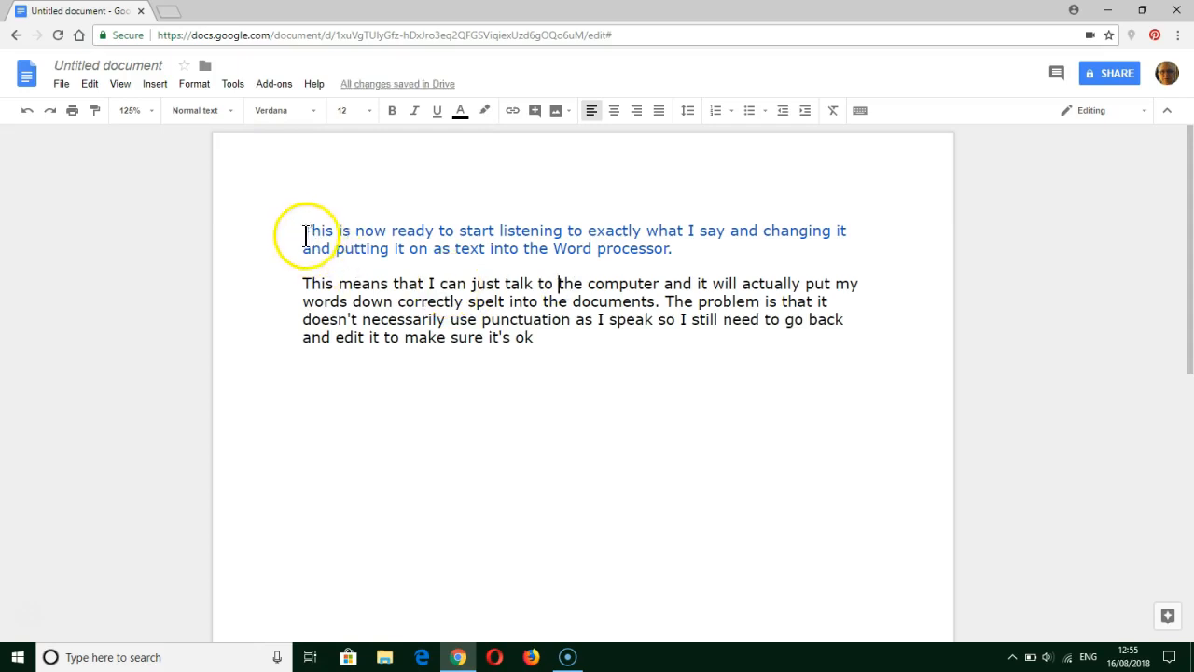
{"action": "left_click_drag", "start_coordinate": [301, 230], "coordinate": [696, 253]}
{"action": "left_click", "coordinate": [467, 124]}
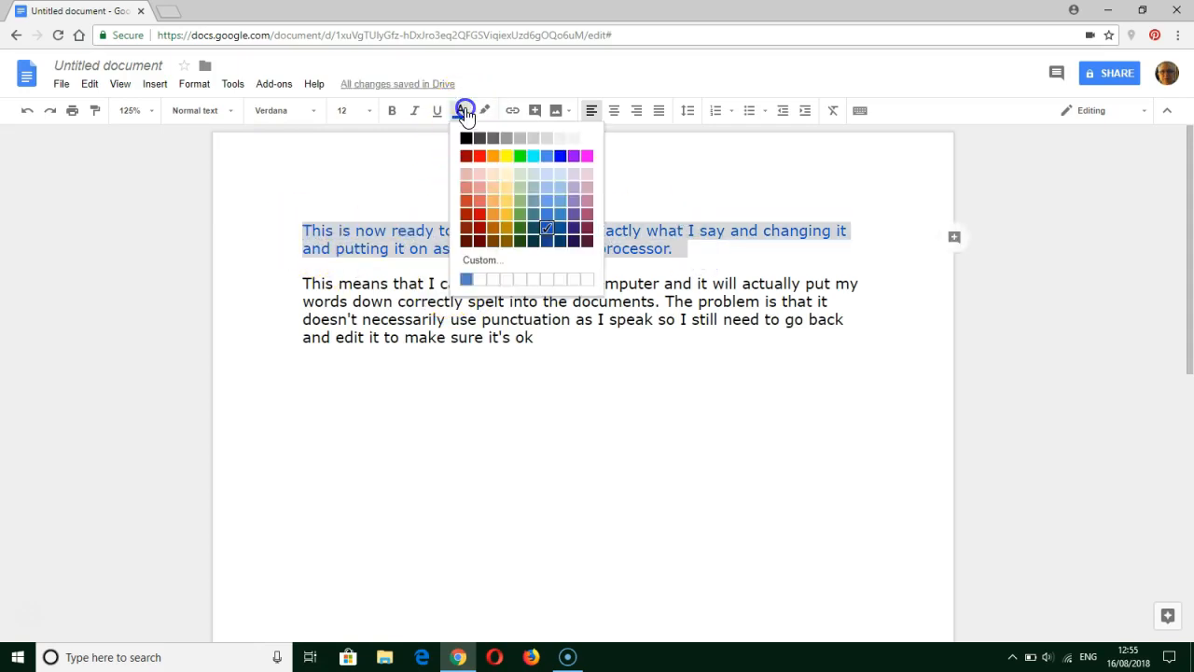
{"action": "left_click", "coordinate": [467, 136]}
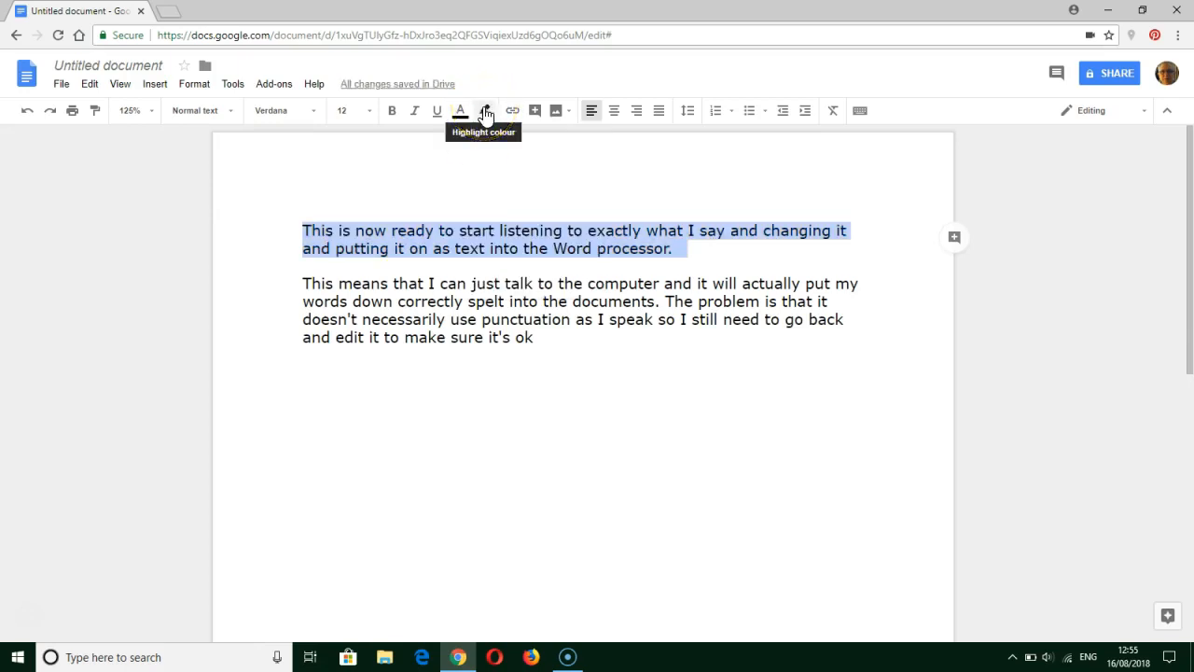
Try a red highlight on the first paragraph and set its highlight colour back to none
{"action": "left_click", "coordinate": [485, 112]}
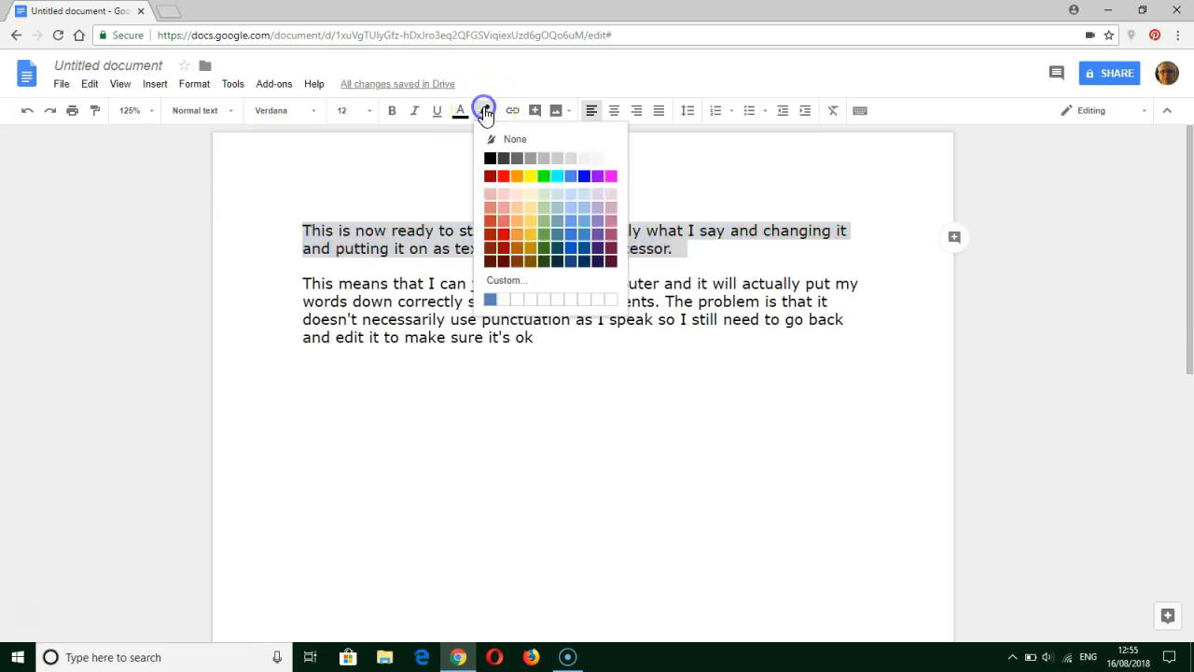
{"action": "left_click", "coordinate": [505, 177]}
{"action": "left_click", "coordinate": [535, 289]}
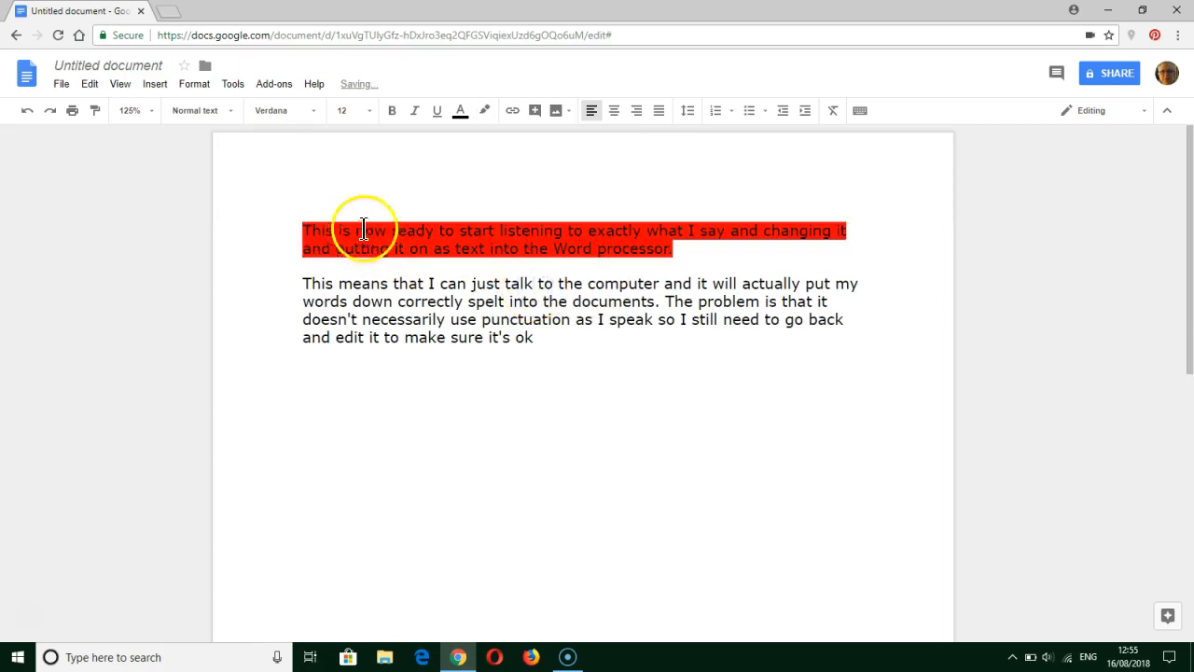
{"action": "left_click_drag", "start_coordinate": [688, 252], "coordinate": [293, 219]}
{"action": "left_click", "coordinate": [484, 110]}
{"action": "left_click", "coordinate": [515, 140]}
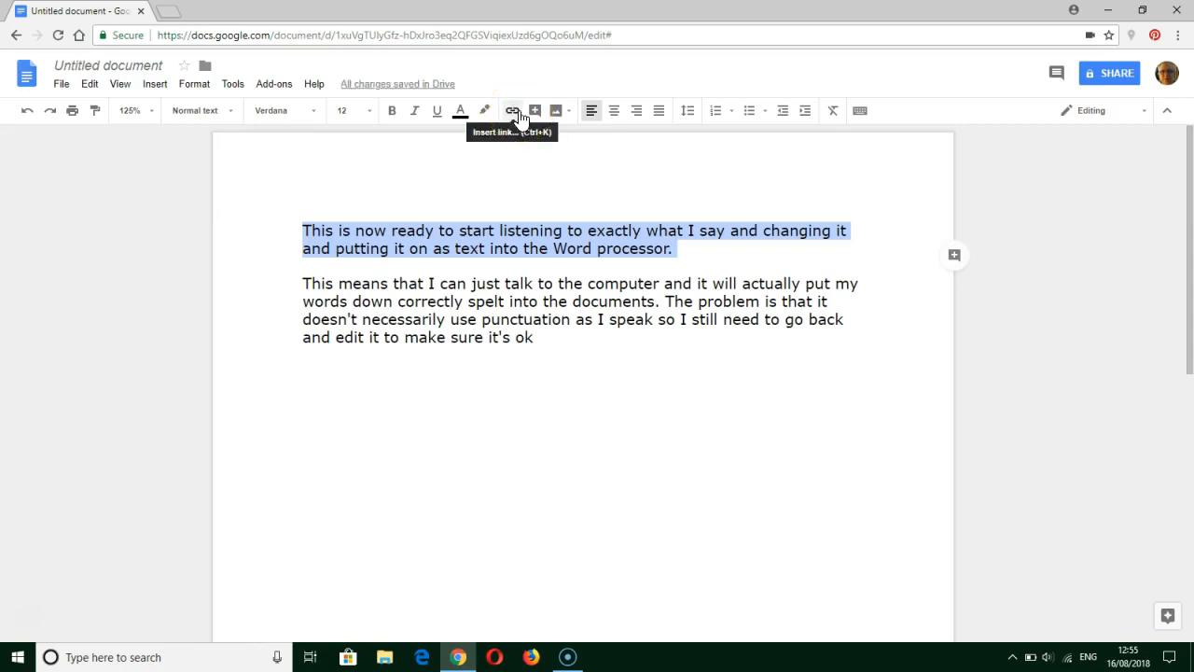
Add a new line reading "Bbc web page" below the second paragraph
{"action": "left_click", "coordinate": [551, 338]}
{"action": "key", "text": "Return"}
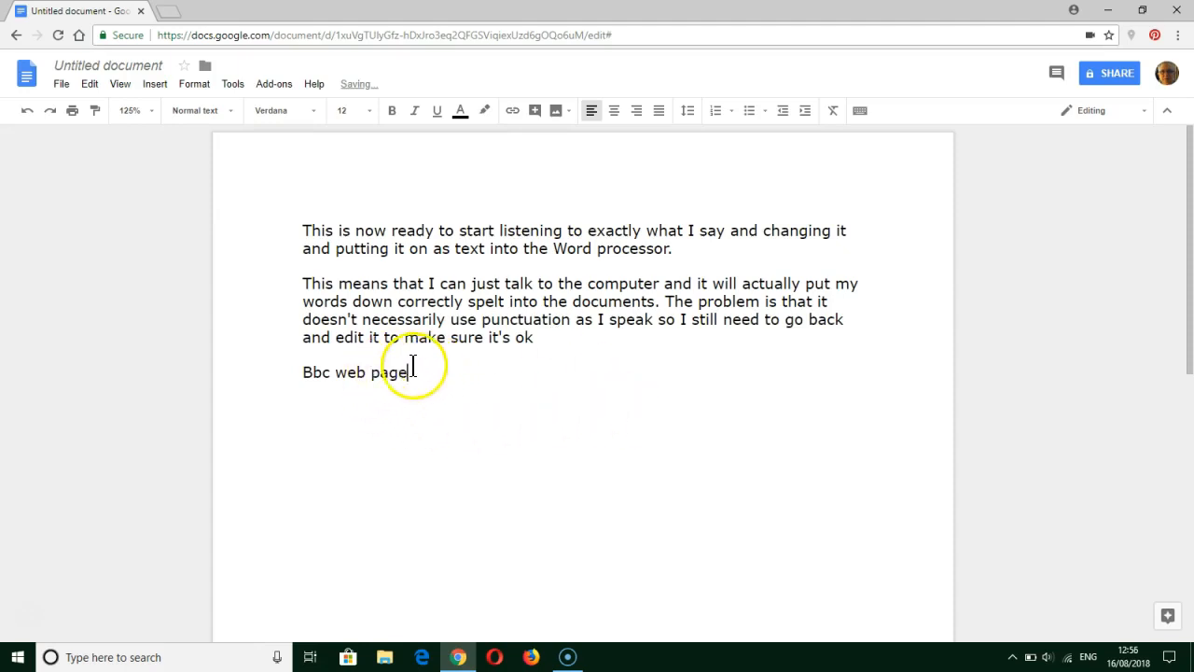
Link the text "Bbc web page" to bbc.co.uk
{"action": "left_click_drag", "start_coordinate": [410, 372], "coordinate": [284, 371]}
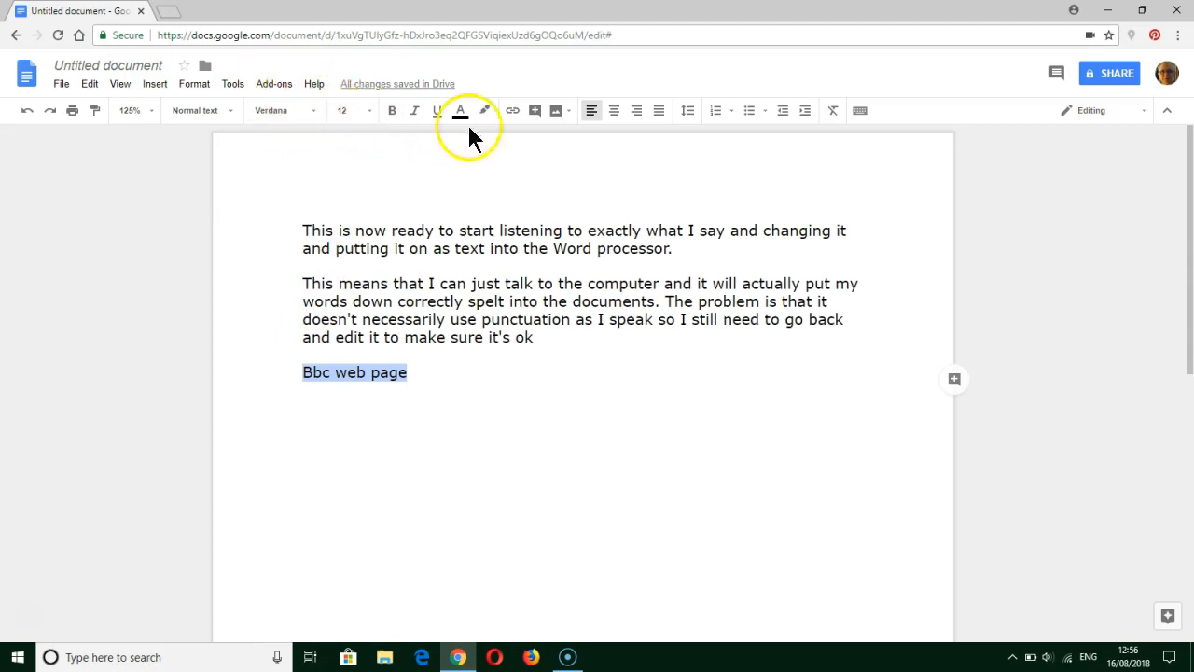
{"action": "left_click", "coordinate": [511, 112]}
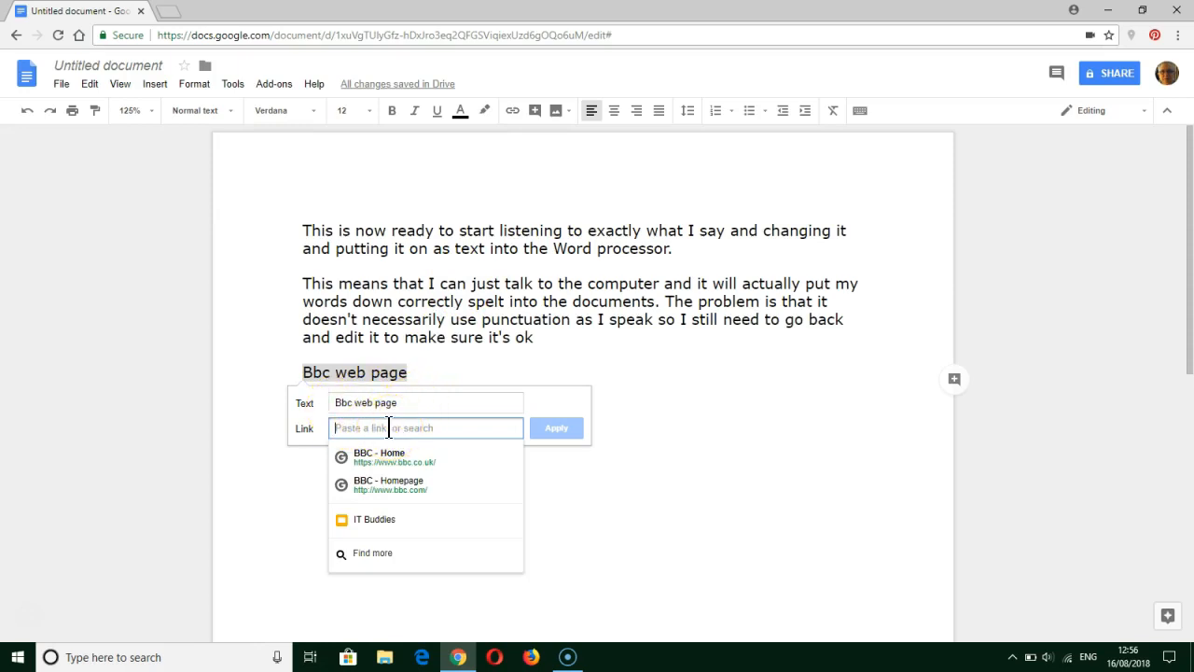
{"action": "type", "text": "bbc.co"}
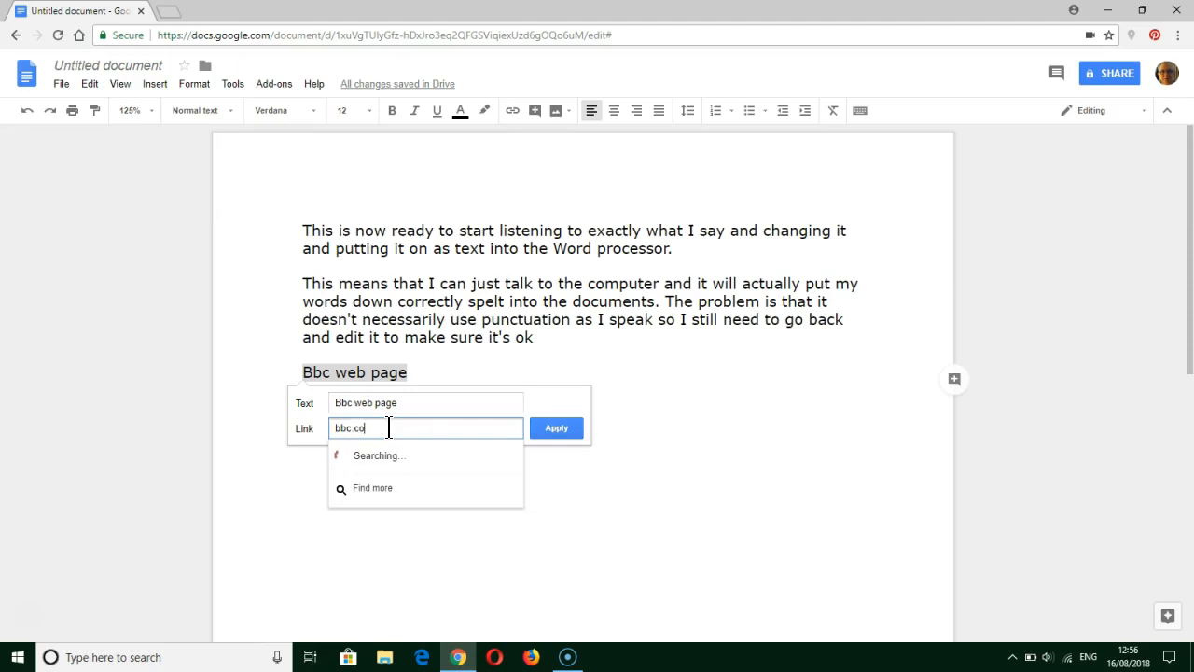
{"action": "type", "text": ".uk"}
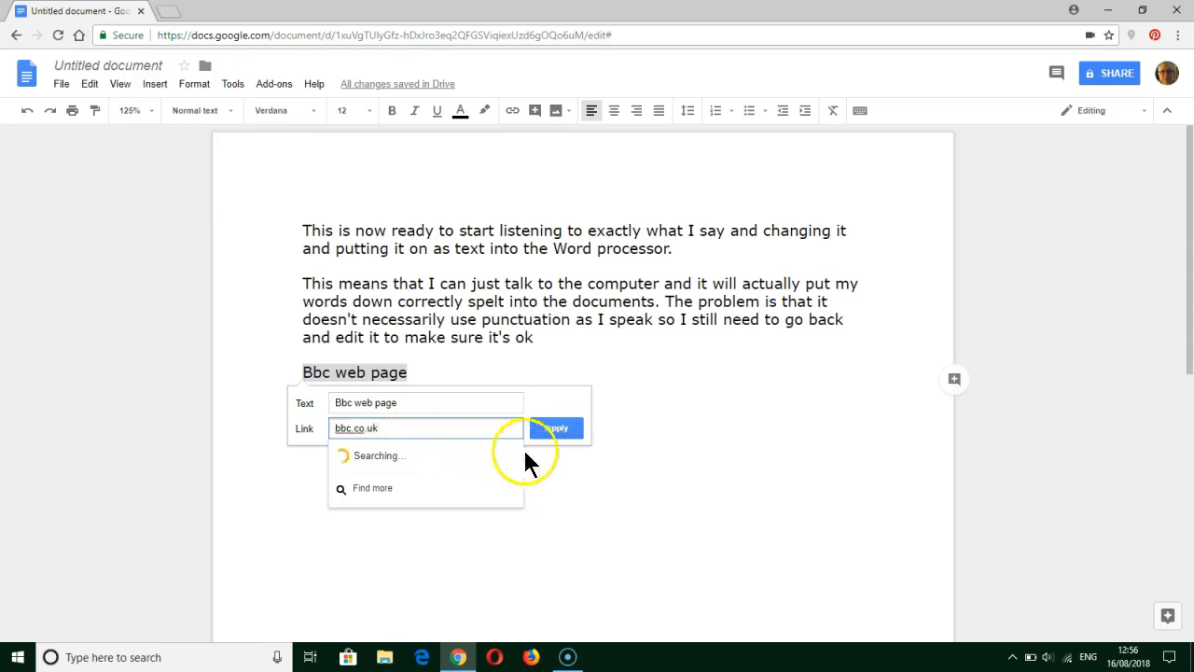
{"action": "left_click", "coordinate": [556, 428]}
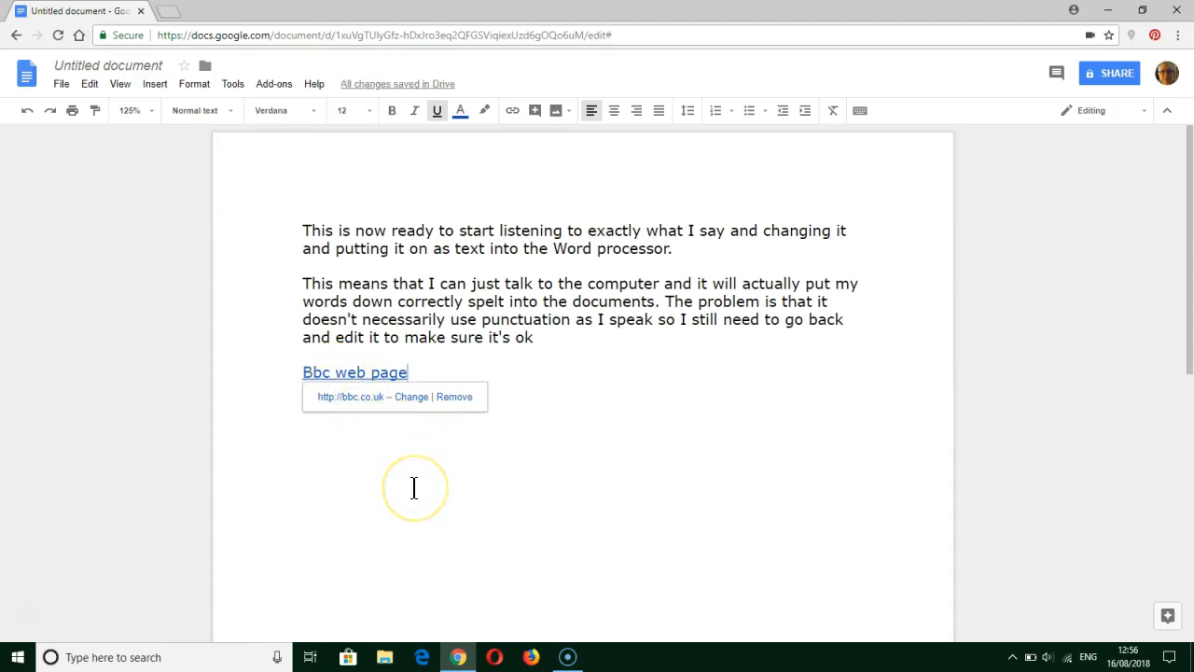
{"action": "left_click", "coordinate": [411, 398]}
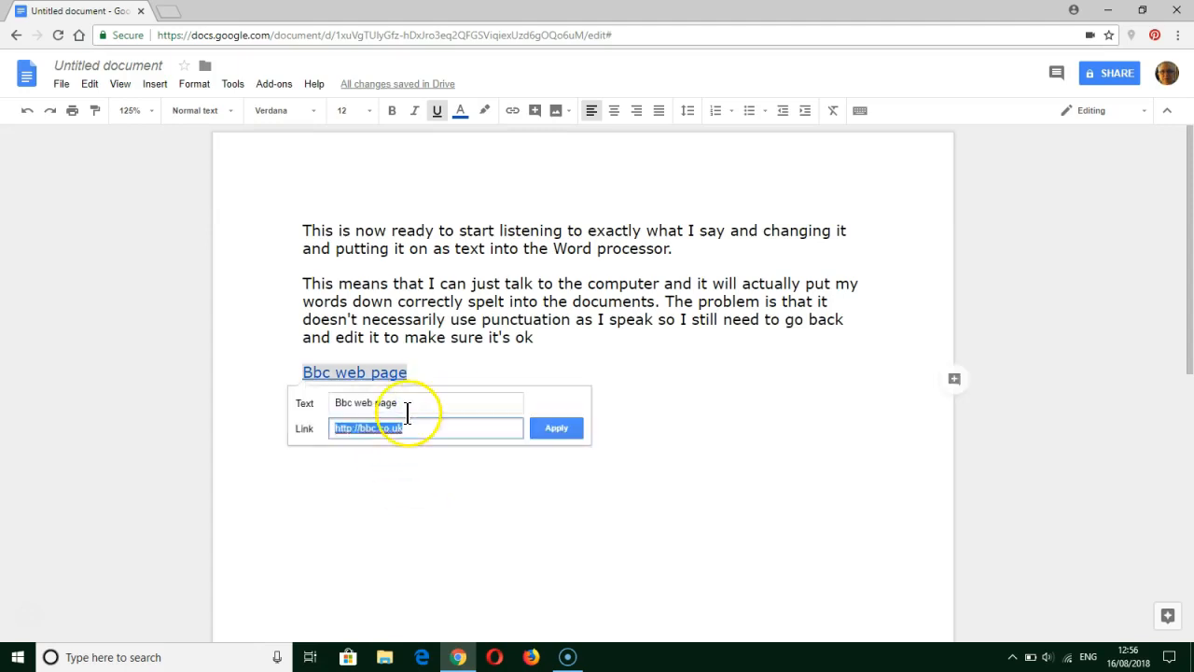
{"action": "double_click", "coordinate": [367, 427]}
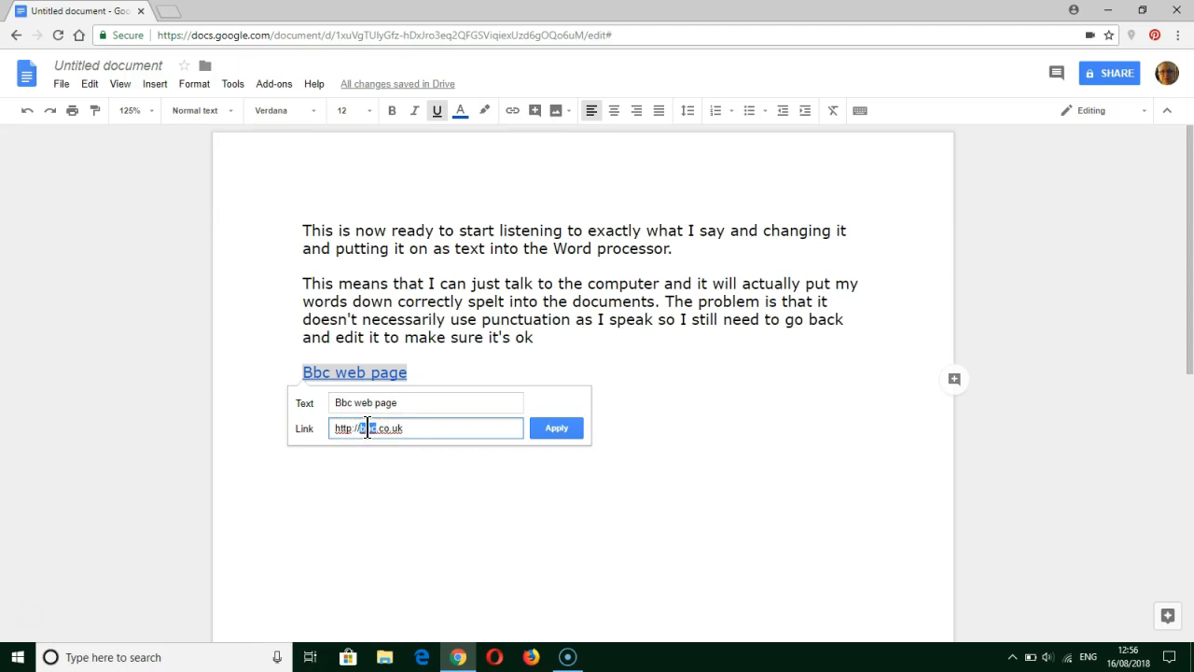
{"action": "type", "text": "itv"}
{"action": "left_click", "coordinate": [550, 427]}
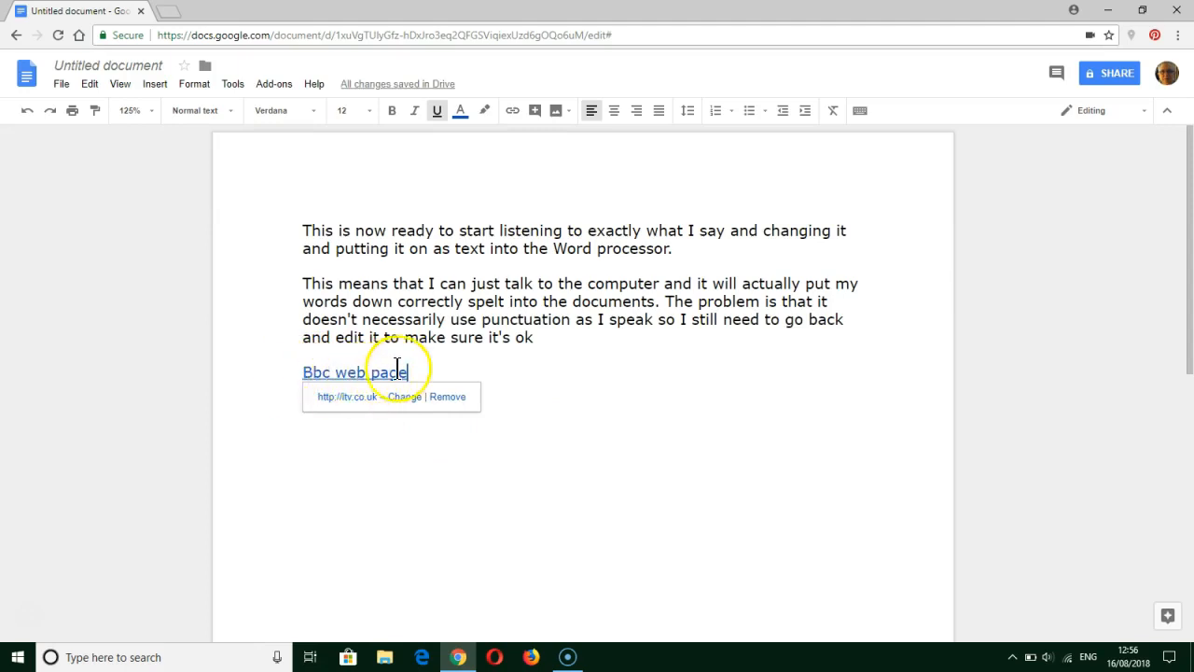
{"action": "left_click", "coordinate": [448, 340]}
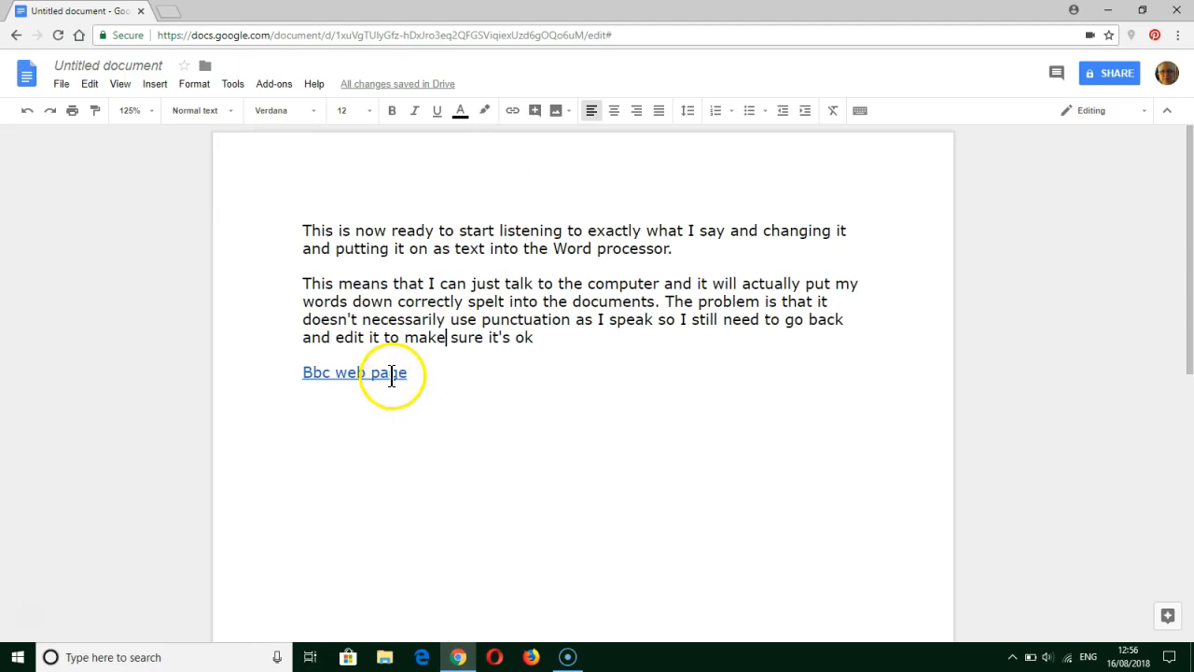
Add the comment "be careful of links" to the "Bbc web page" link text
{"action": "left_click_drag", "start_coordinate": [405, 374], "coordinate": [305, 372]}
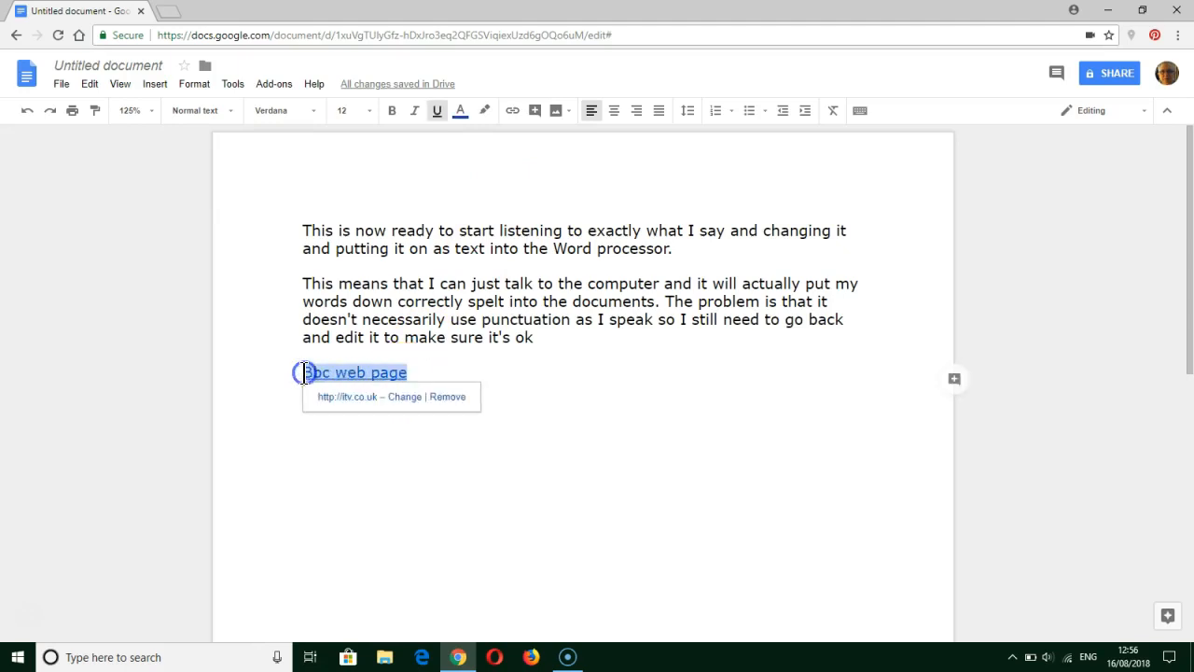
{"action": "left_click", "coordinate": [535, 111]}
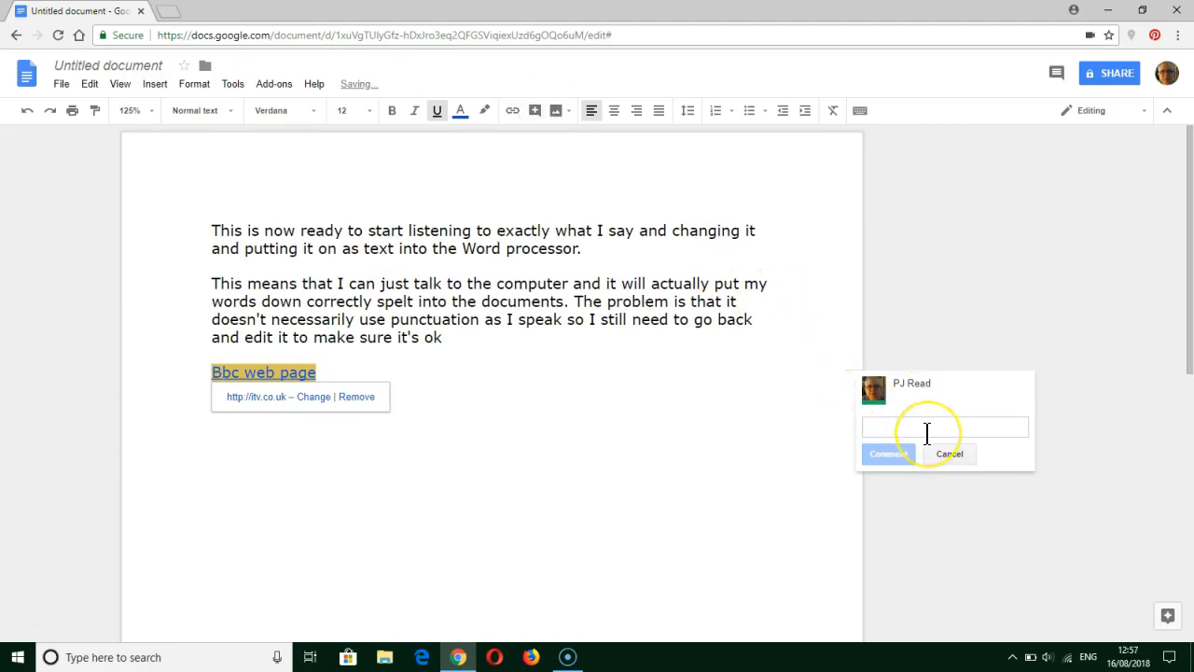
{"action": "type", "text": "be careful of links"}
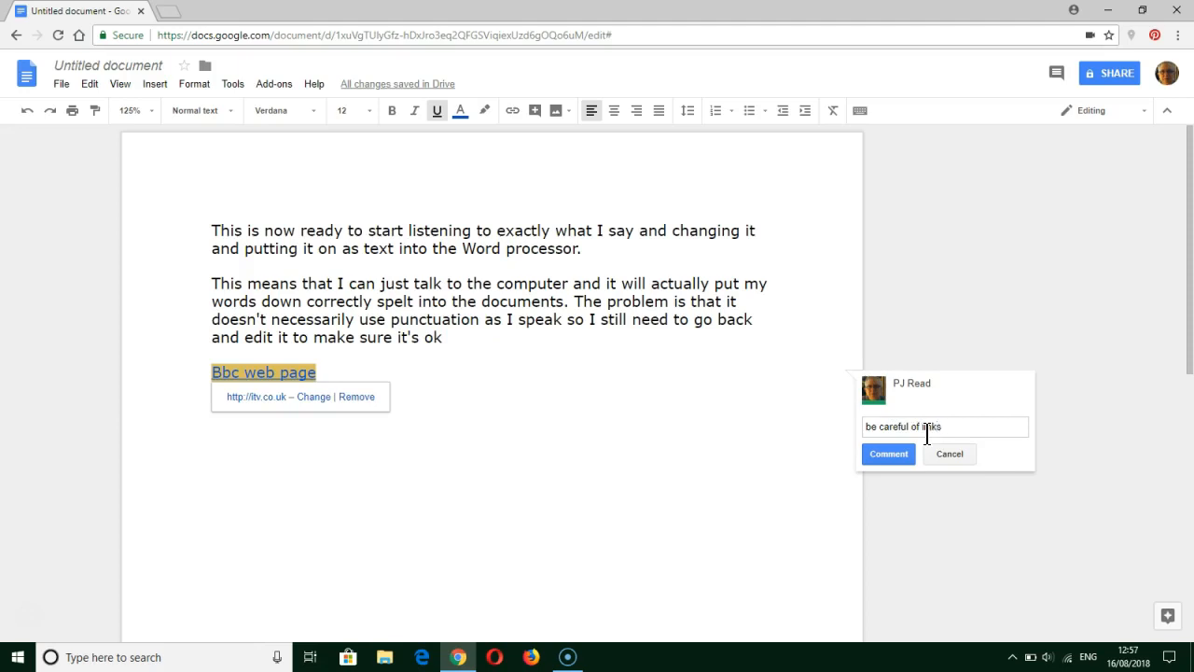
{"action": "left_click", "coordinate": [894, 452]}
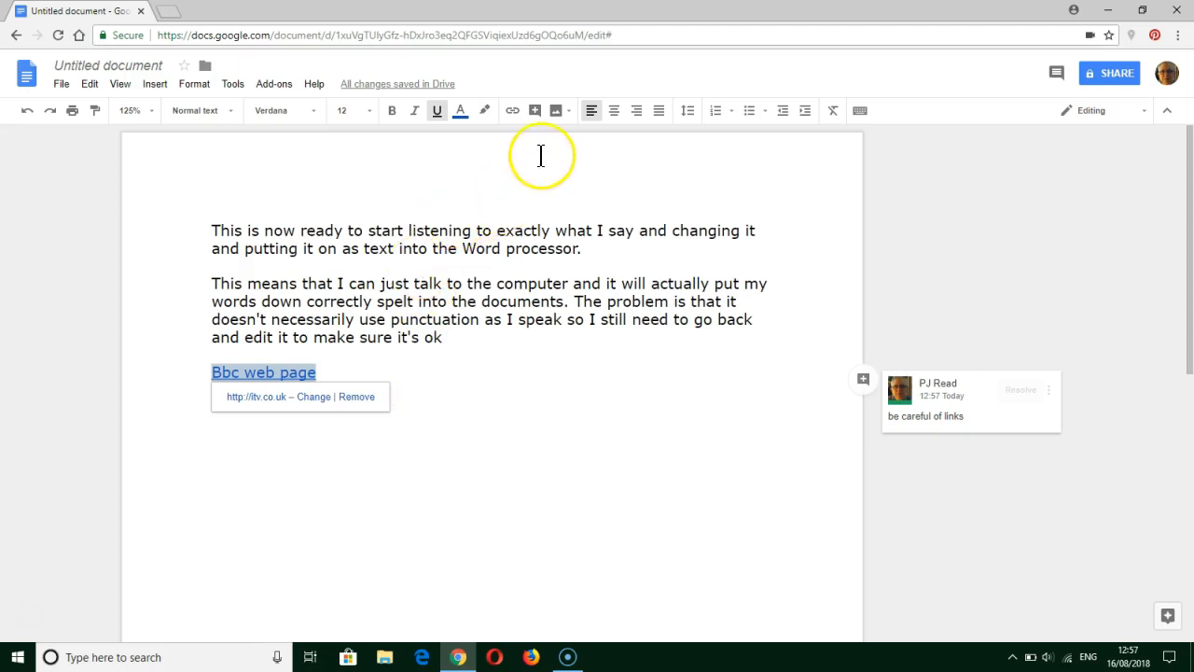
Take a photo with the camera and insert it directly after the "Bbc web page" link
{"action": "left_click", "coordinate": [468, 374]}
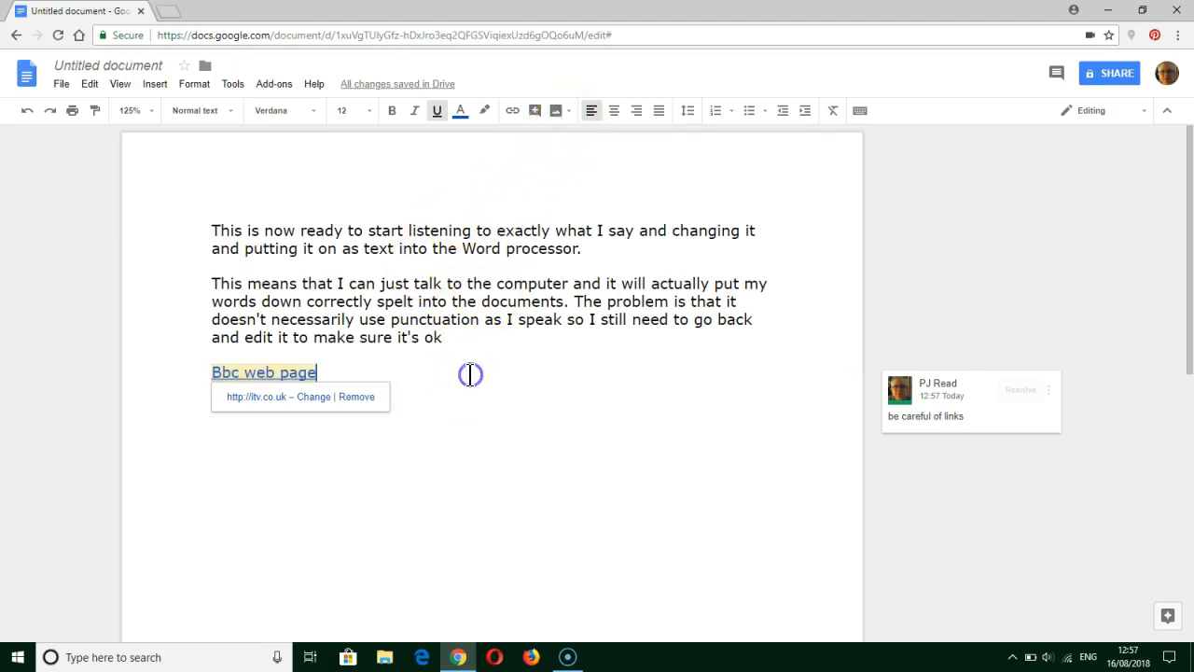
{"action": "left_click", "coordinate": [565, 113]}
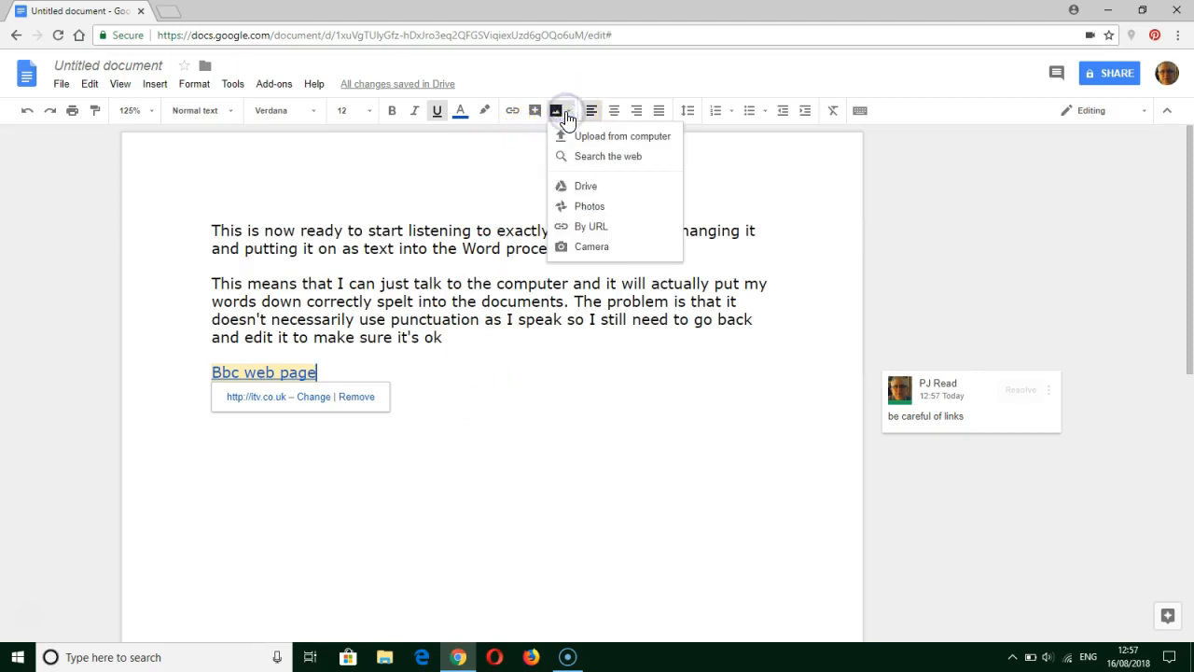
{"action": "left_click", "coordinate": [592, 138]}
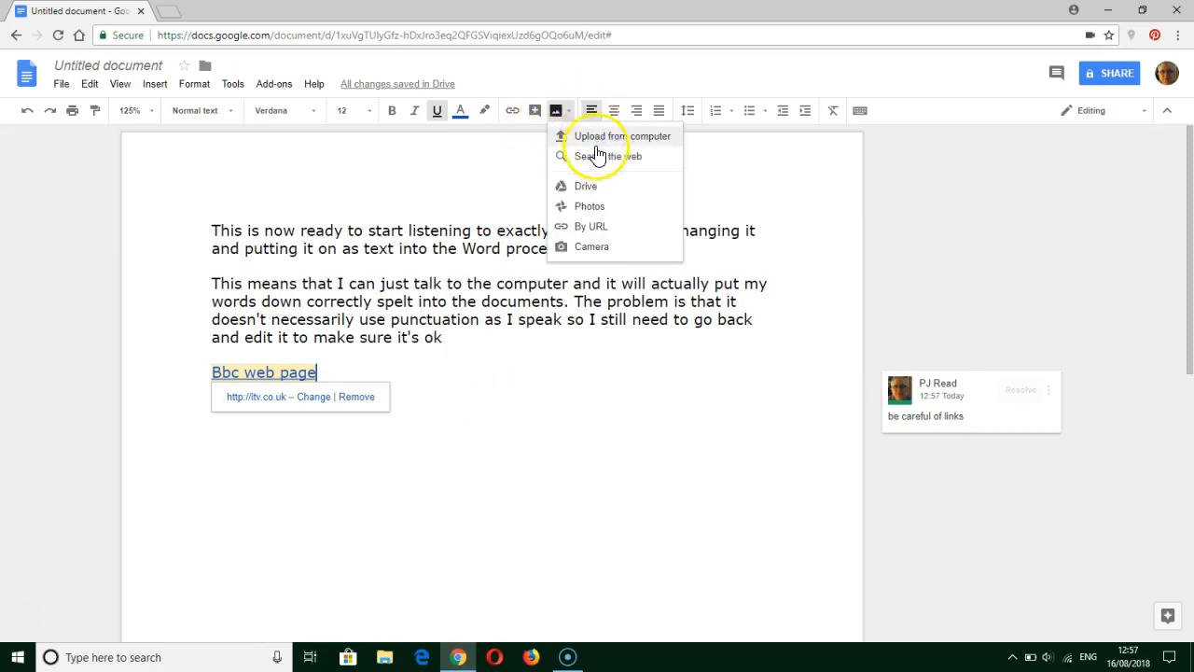
{"action": "left_click", "coordinate": [602, 159]}
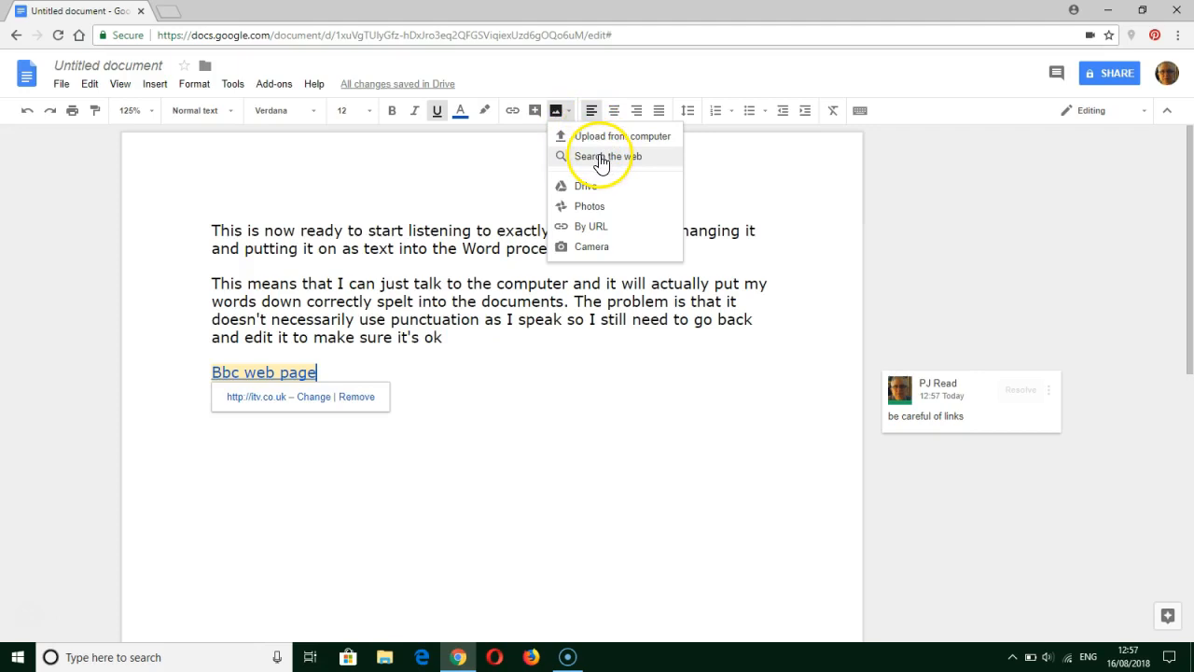
{"action": "left_click", "coordinate": [600, 250]}
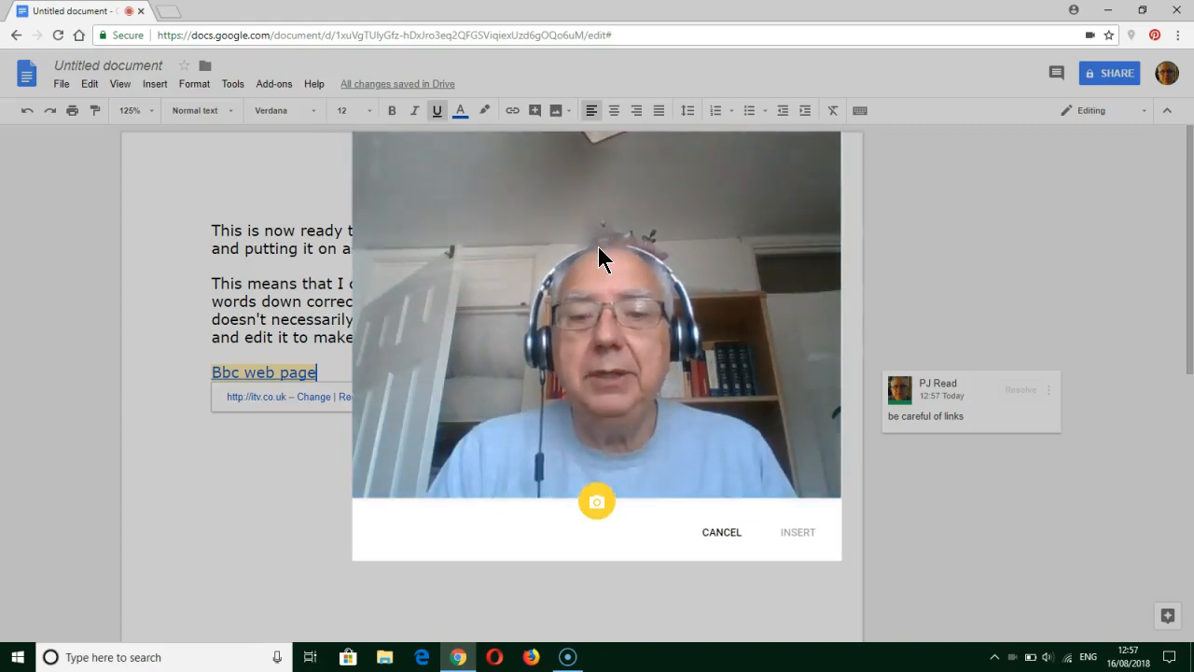
{"action": "left_click", "coordinate": [602, 501]}
{"action": "left_click", "coordinate": [798, 530]}
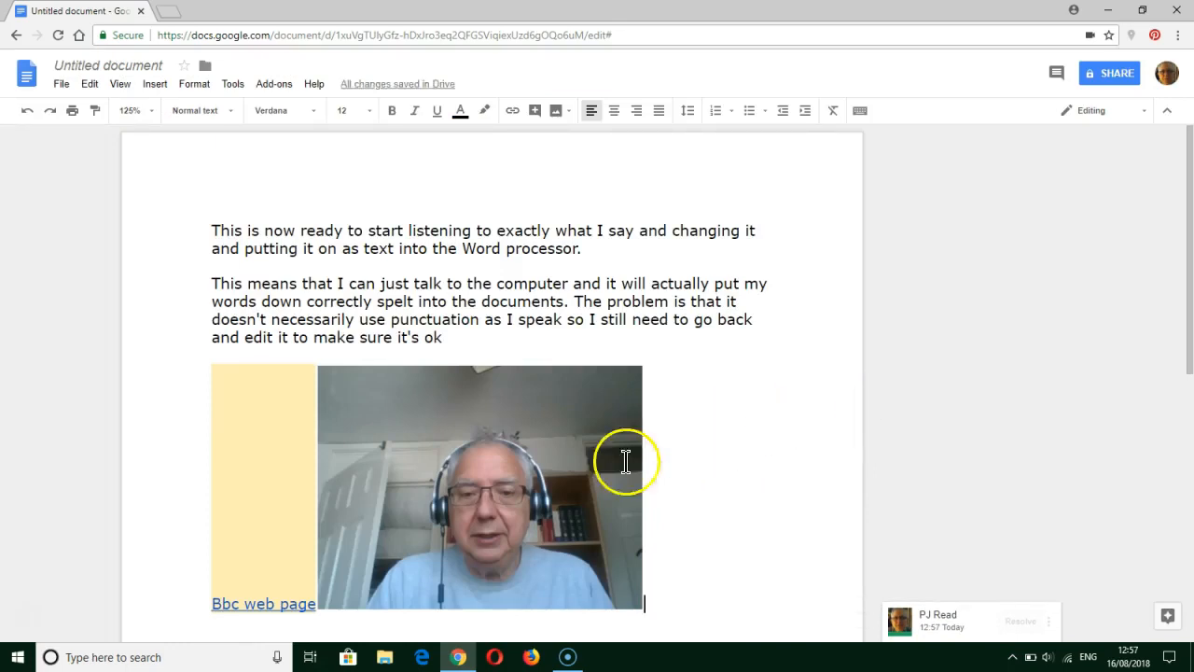
Shrink the camera photo and place it with wrapped text to the right of the first two paragraphs
{"action": "left_click", "coordinate": [537, 466]}
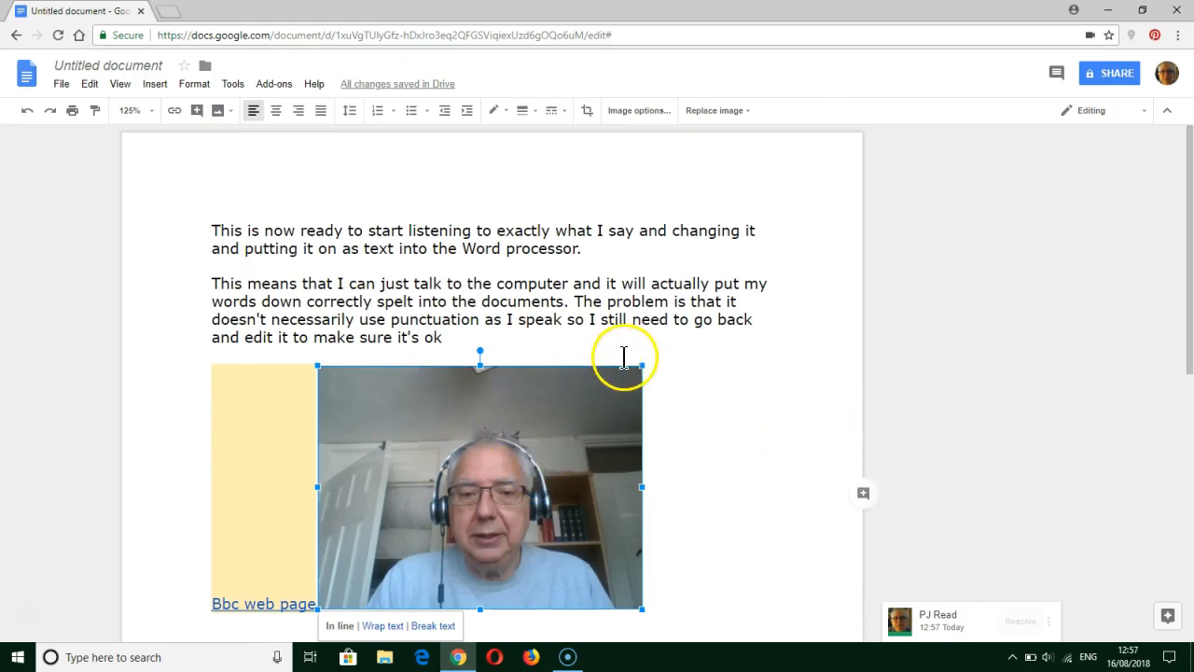
{"action": "left_click_drag", "start_coordinate": [642, 365], "coordinate": [462, 468]}
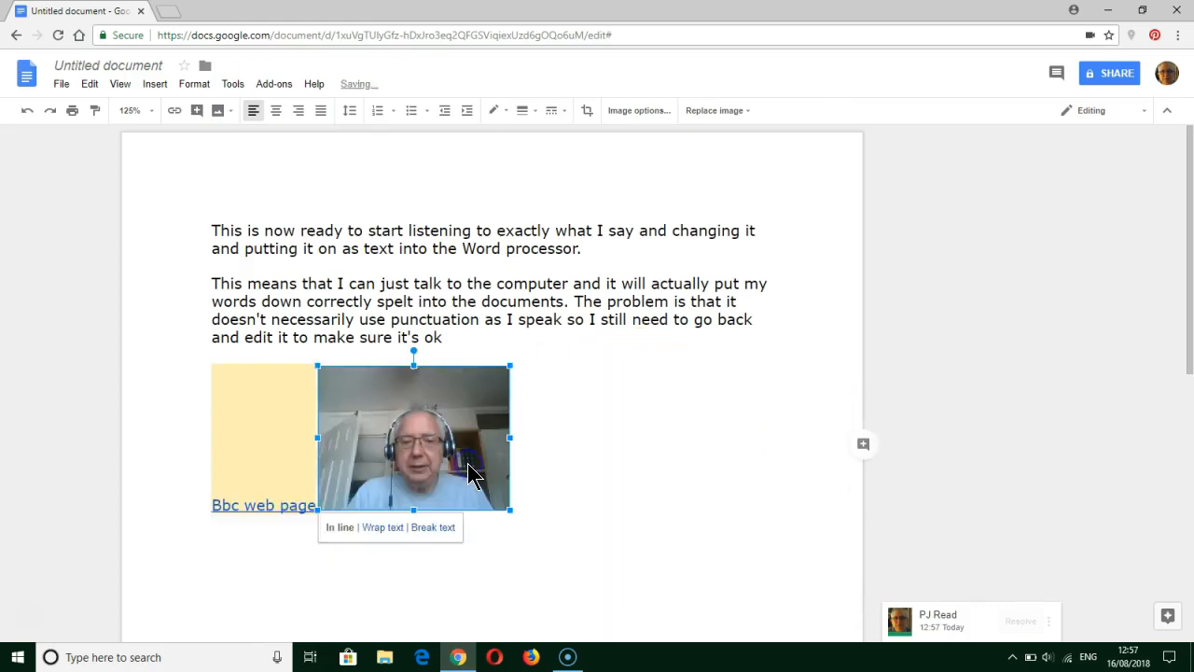
{"action": "left_click", "coordinate": [386, 528]}
{"action": "left_click_drag", "start_coordinate": [401, 429], "coordinate": [653, 288]}
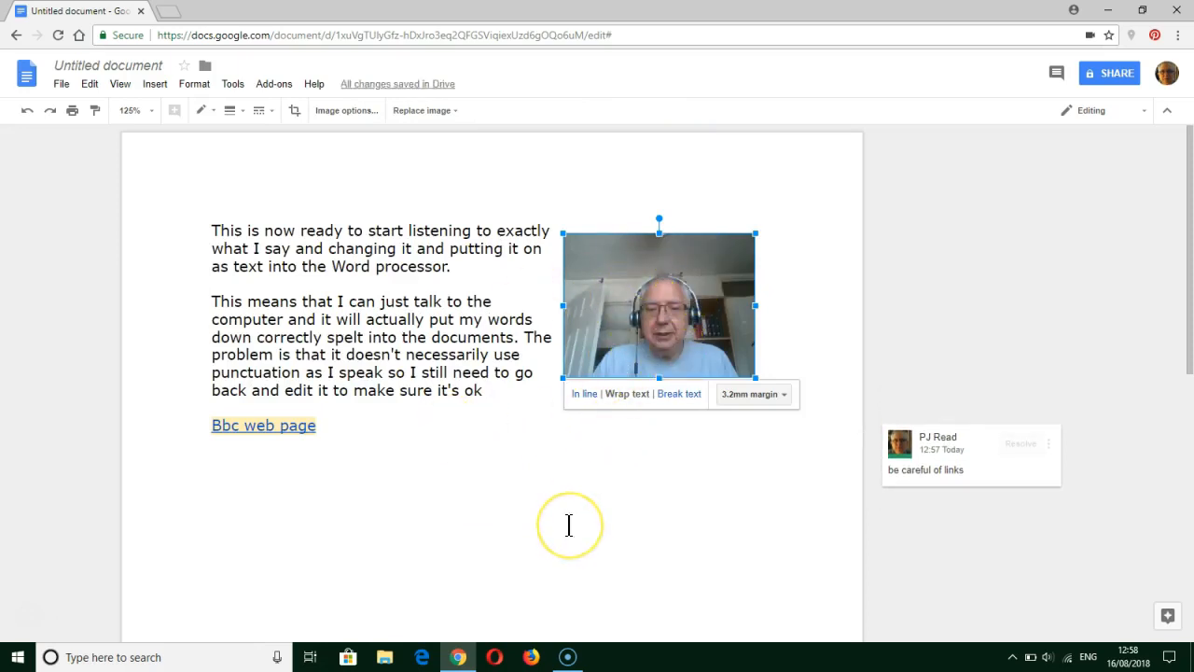
Add a new line reading "Text alignment" below the "Bbc web page" link
{"action": "left_click", "coordinate": [406, 439]}
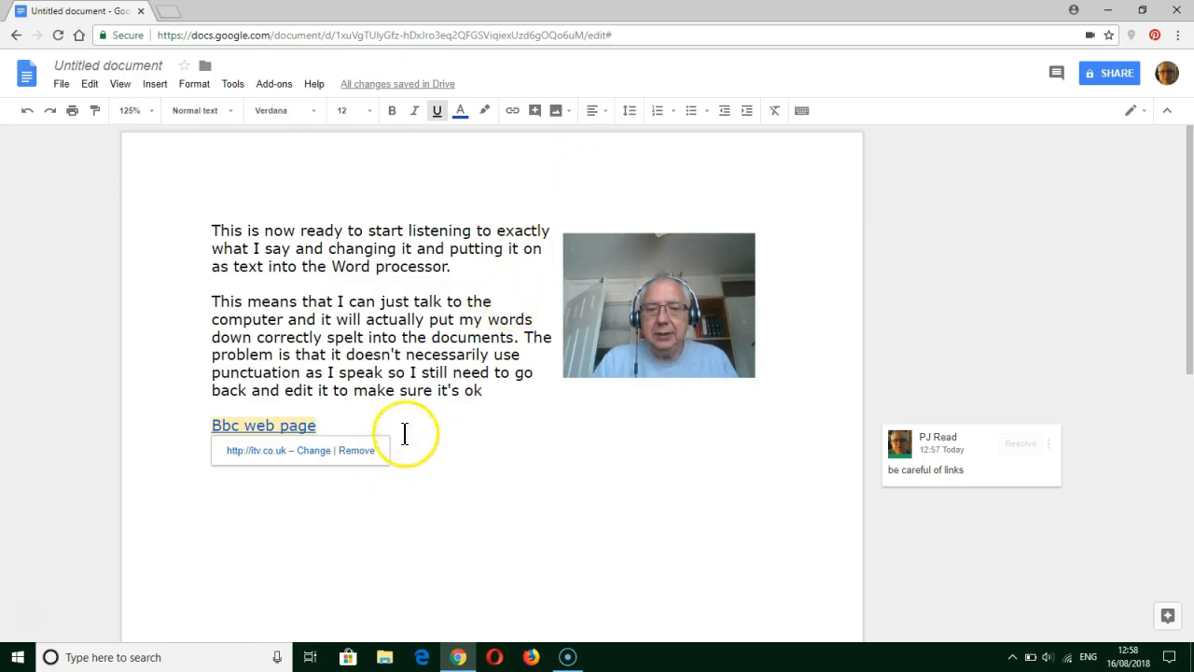
{"action": "key", "text": "Return"}
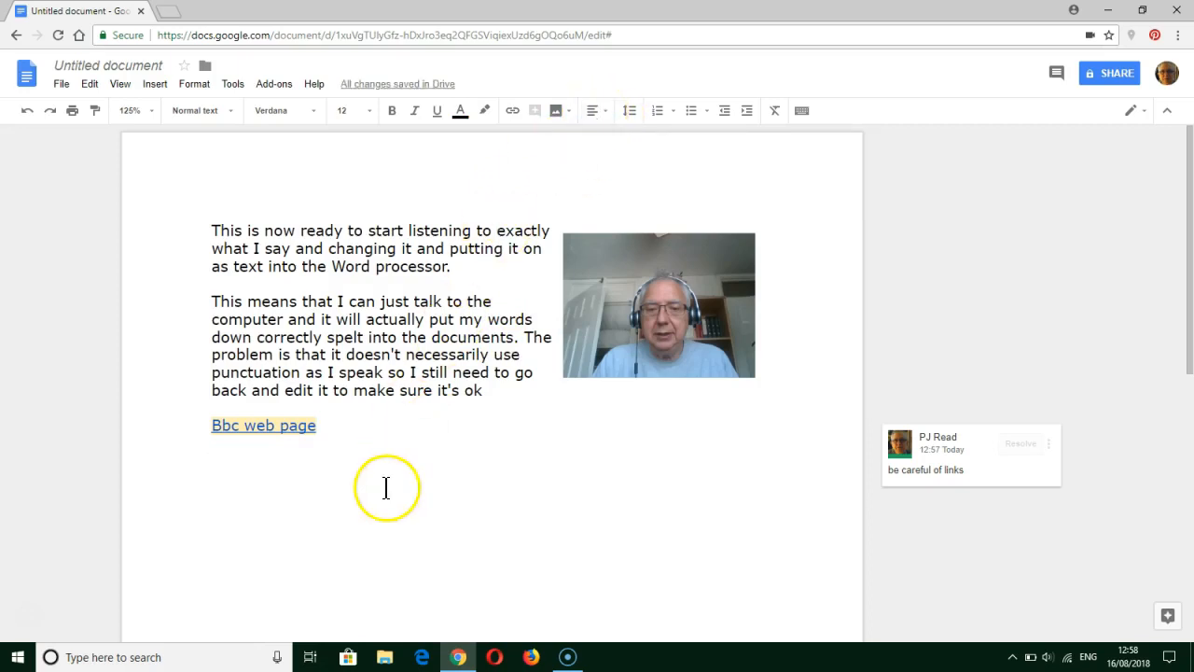
{"action": "type", "text": "te"}
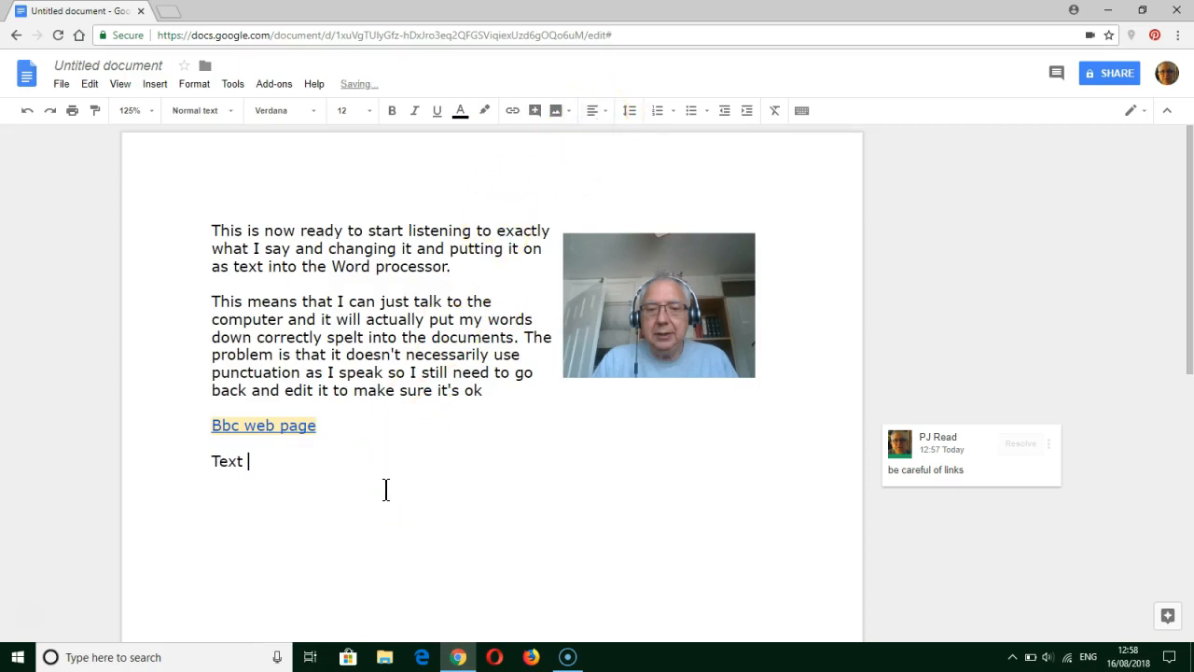
{"action": "type", "text": "ment"}
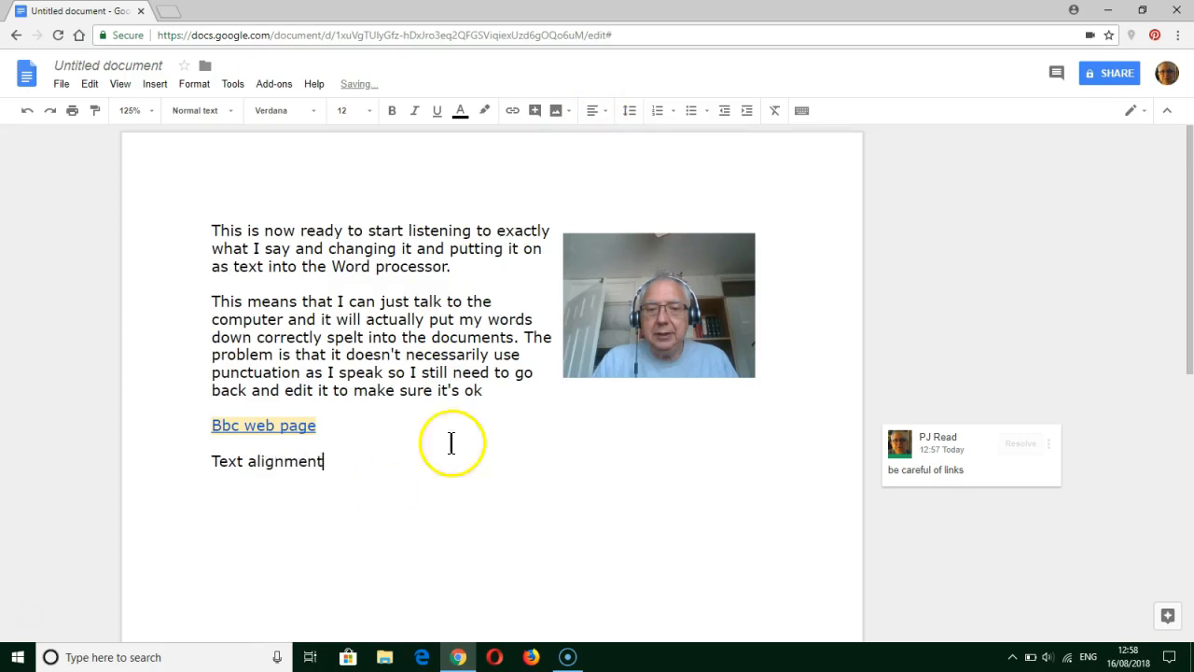
Try centre and right alignment on the "Text alignment" line and return it to left alignment
{"action": "left_click", "coordinate": [604, 118]}
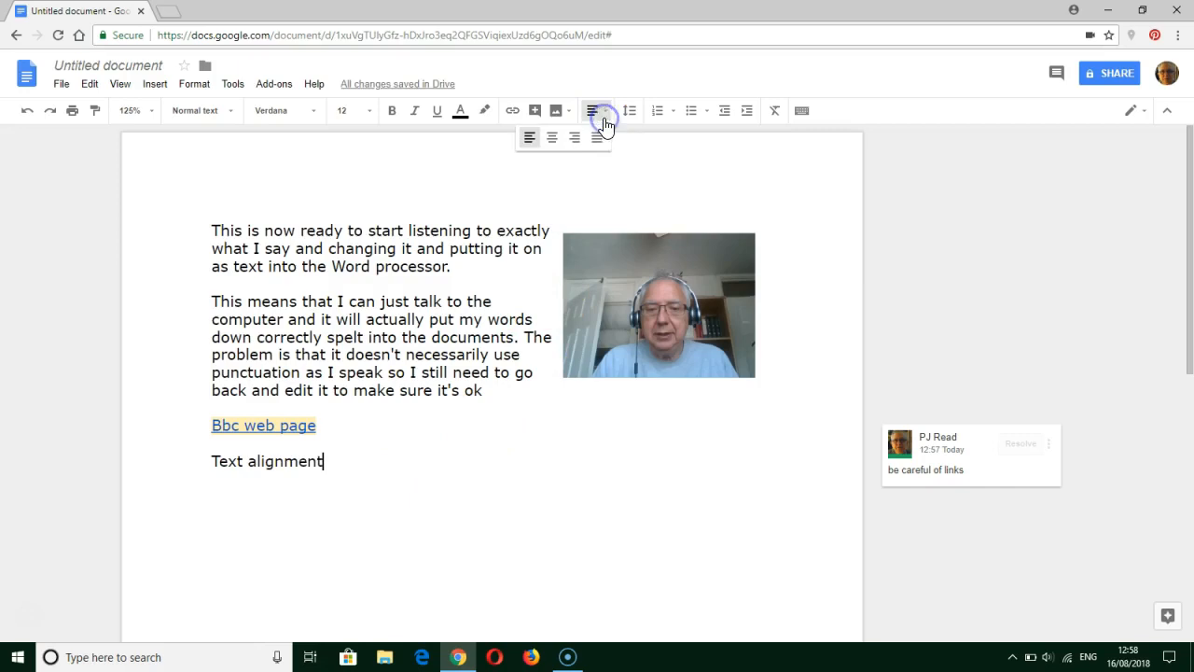
{"action": "left_click", "coordinate": [552, 141]}
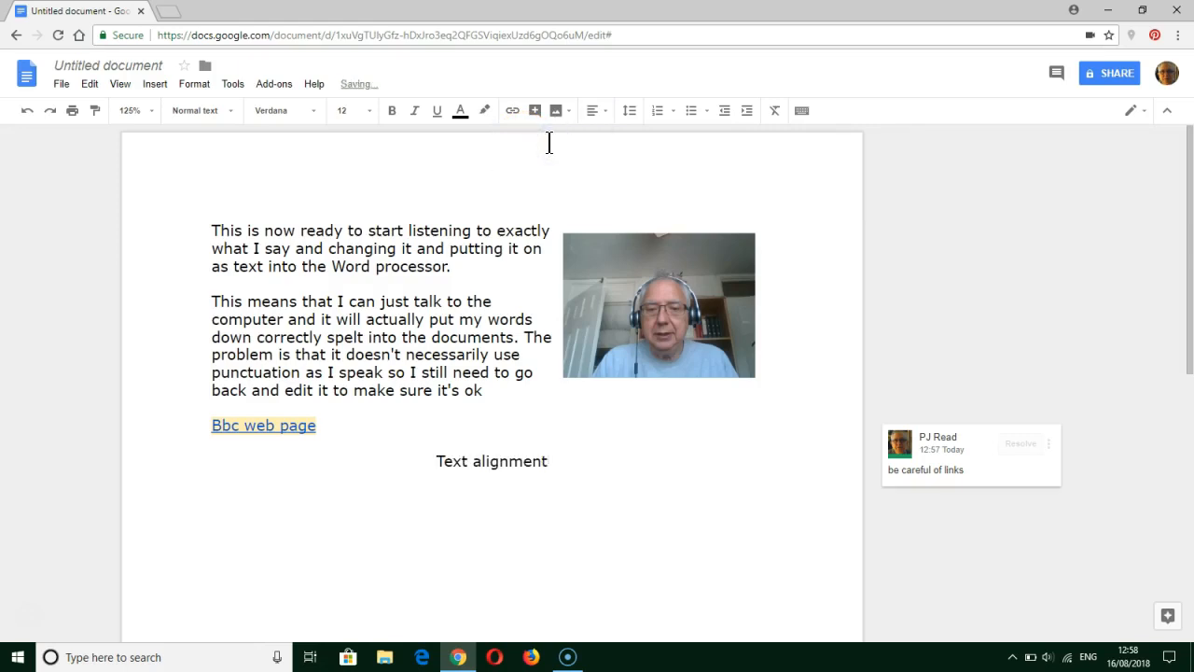
{"action": "left_click", "coordinate": [607, 112]}
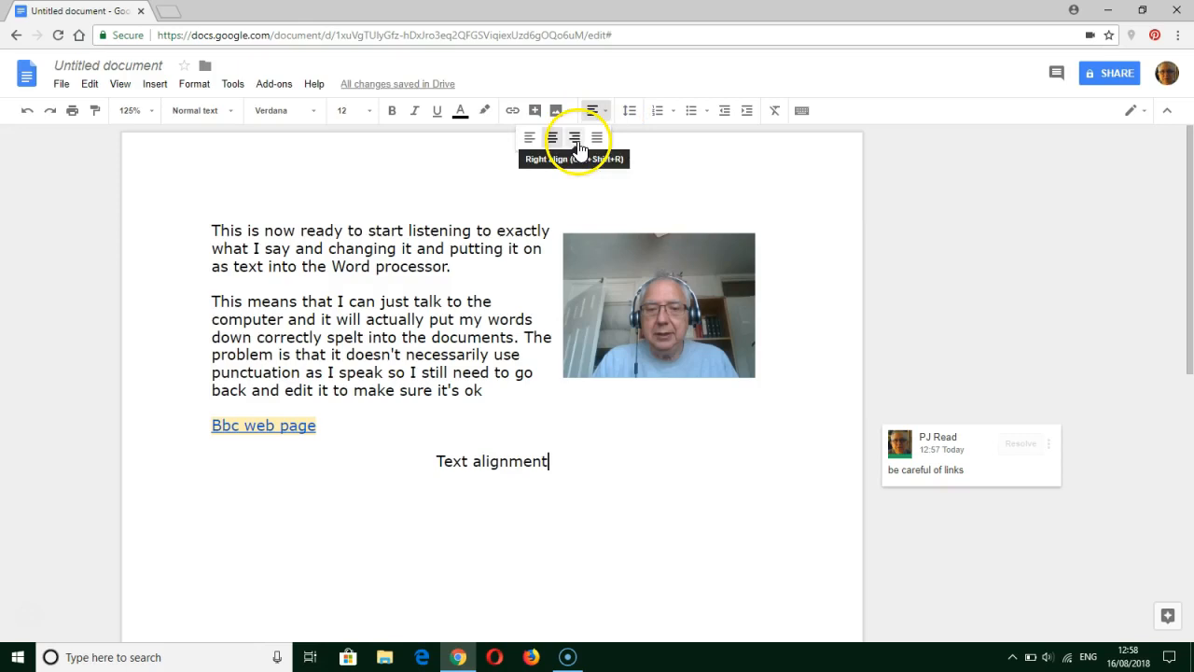
{"action": "left_click", "coordinate": [573, 137]}
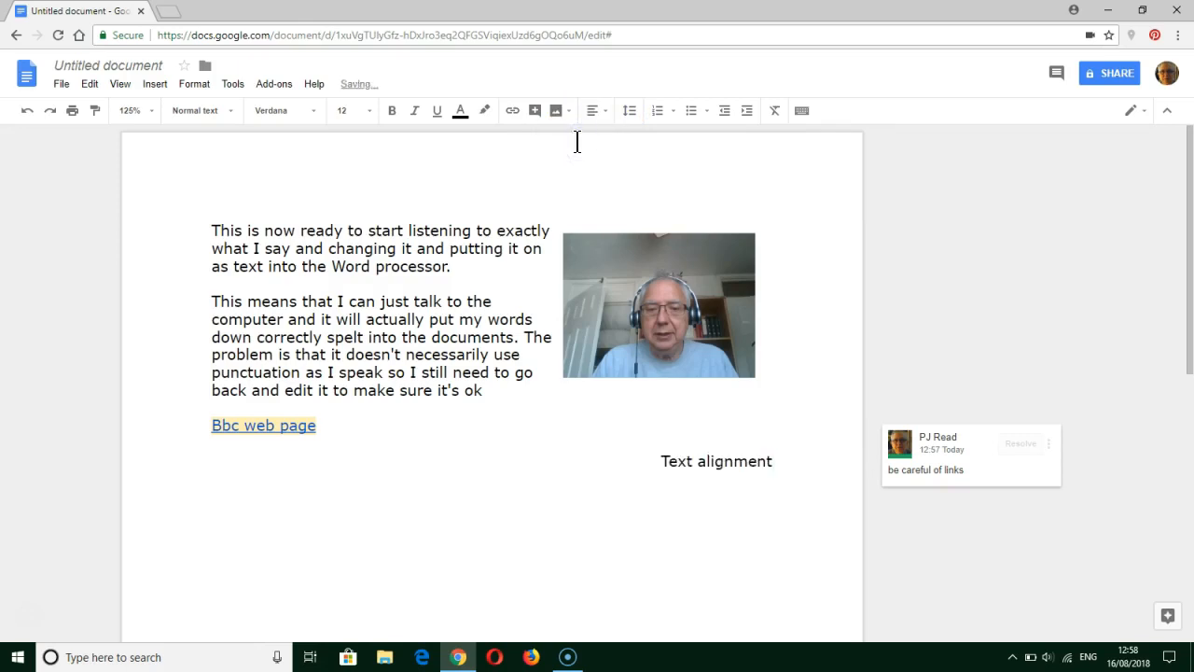
{"action": "left_click", "coordinate": [605, 113]}
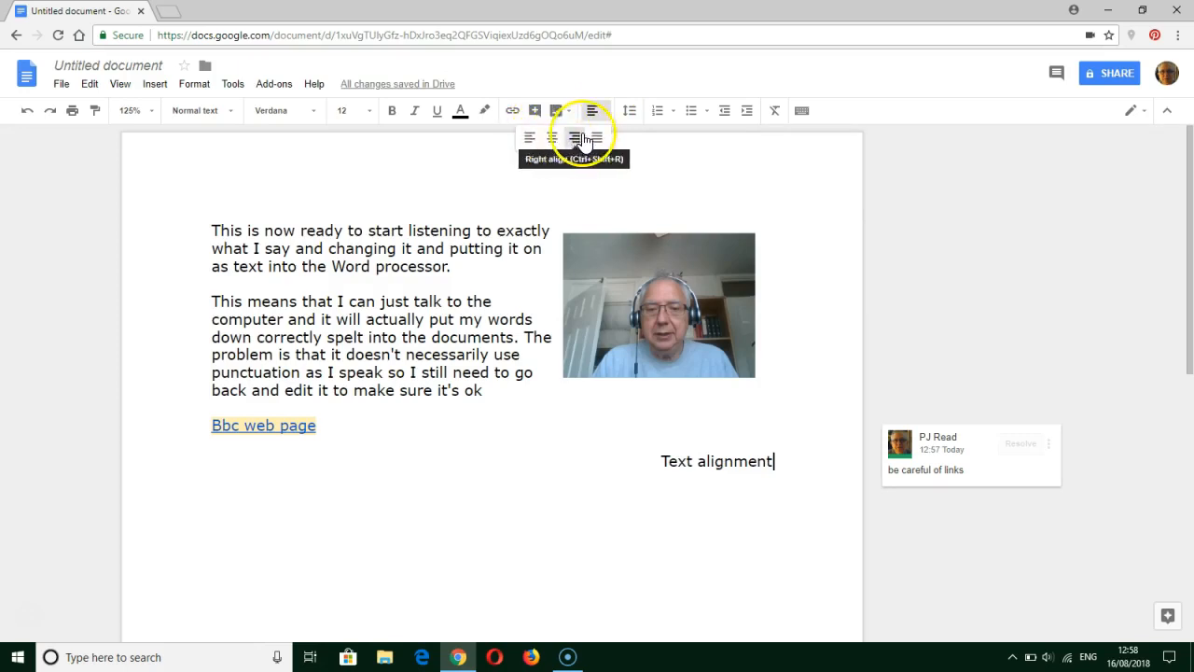
{"action": "left_click", "coordinate": [529, 138]}
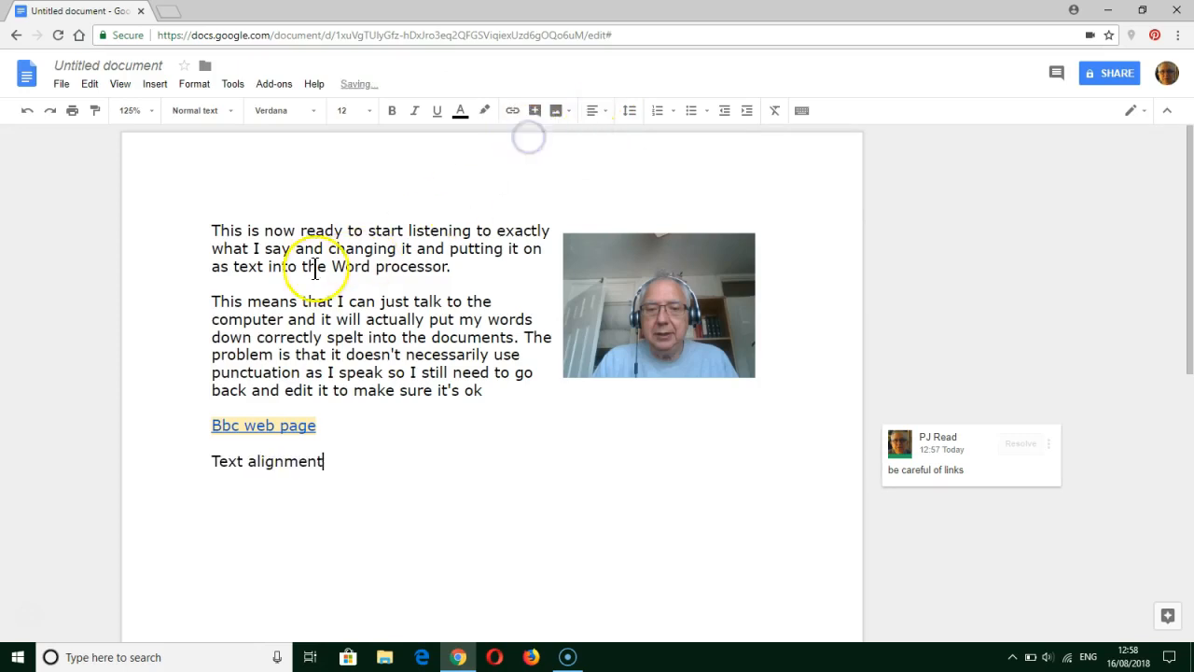
Justify the second paragraph, which starts with "This means that I can just talk"
{"action": "left_click", "coordinate": [256, 306]}
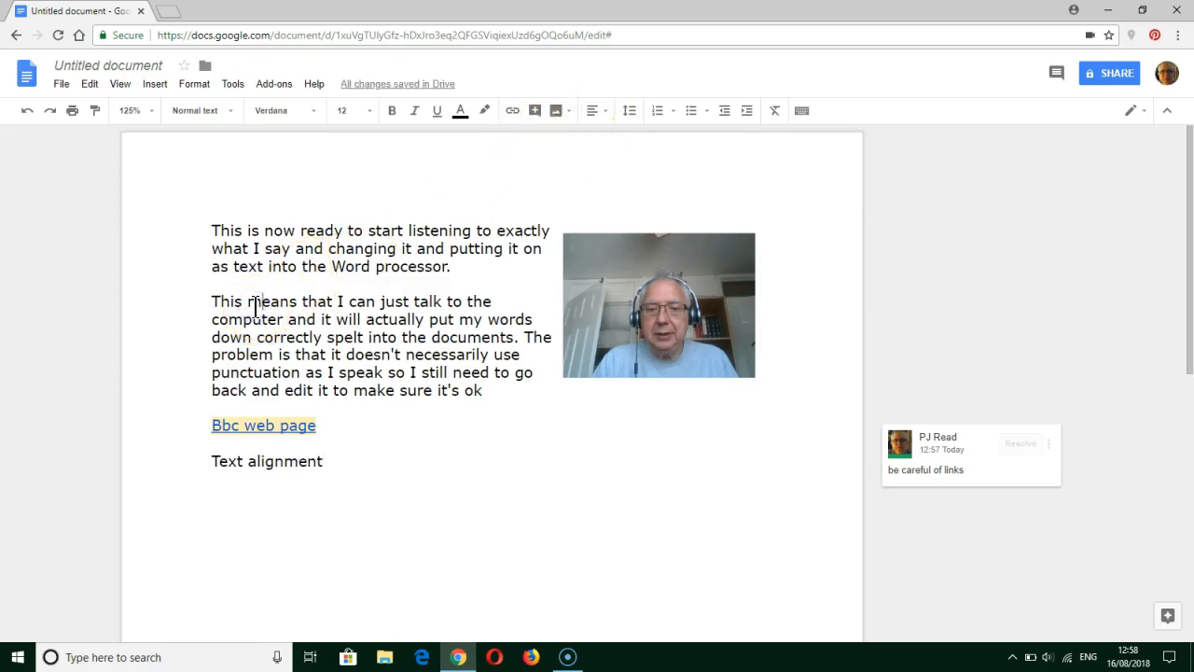
{"action": "left_click", "coordinate": [595, 112]}
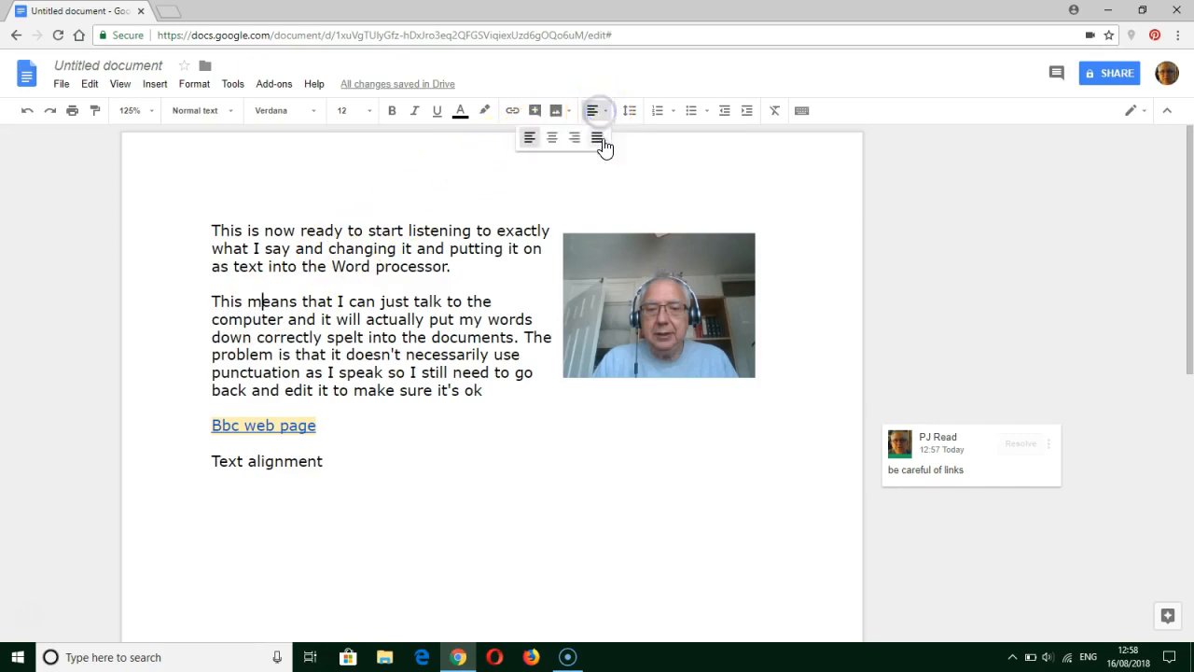
{"action": "left_click", "coordinate": [603, 141]}
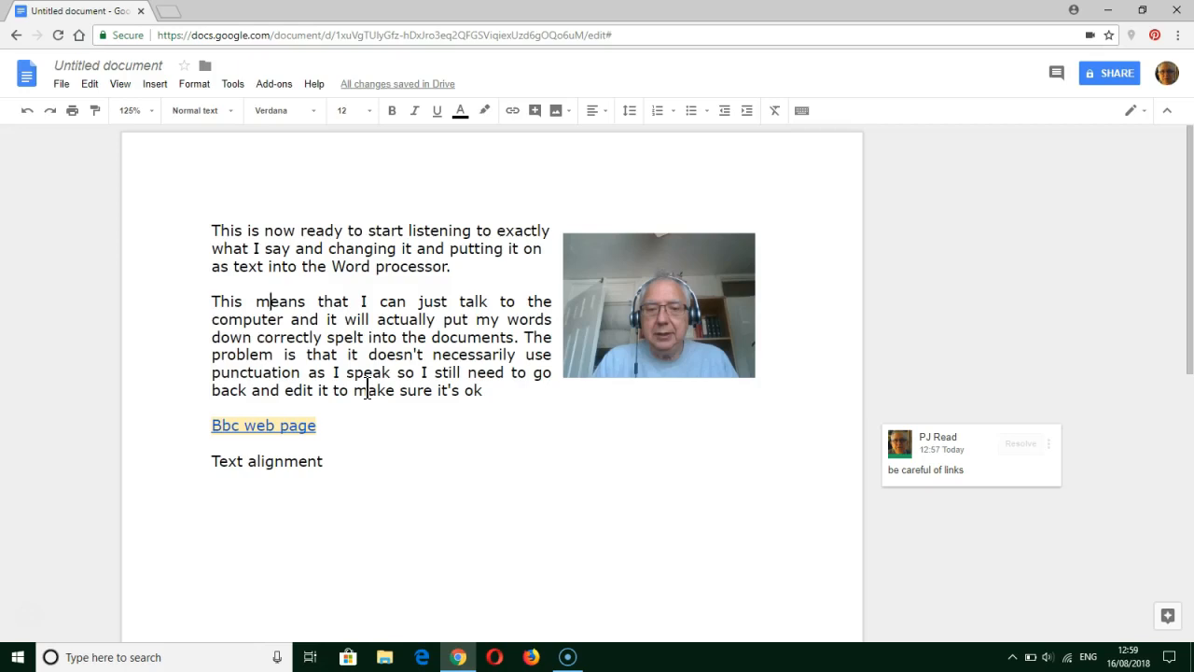
Add a line reading "Launch google docs" below the "Text alignment" line, leaving a blank gap between them
{"action": "left_click", "coordinate": [357, 458]}
{"action": "key", "text": "Return"}
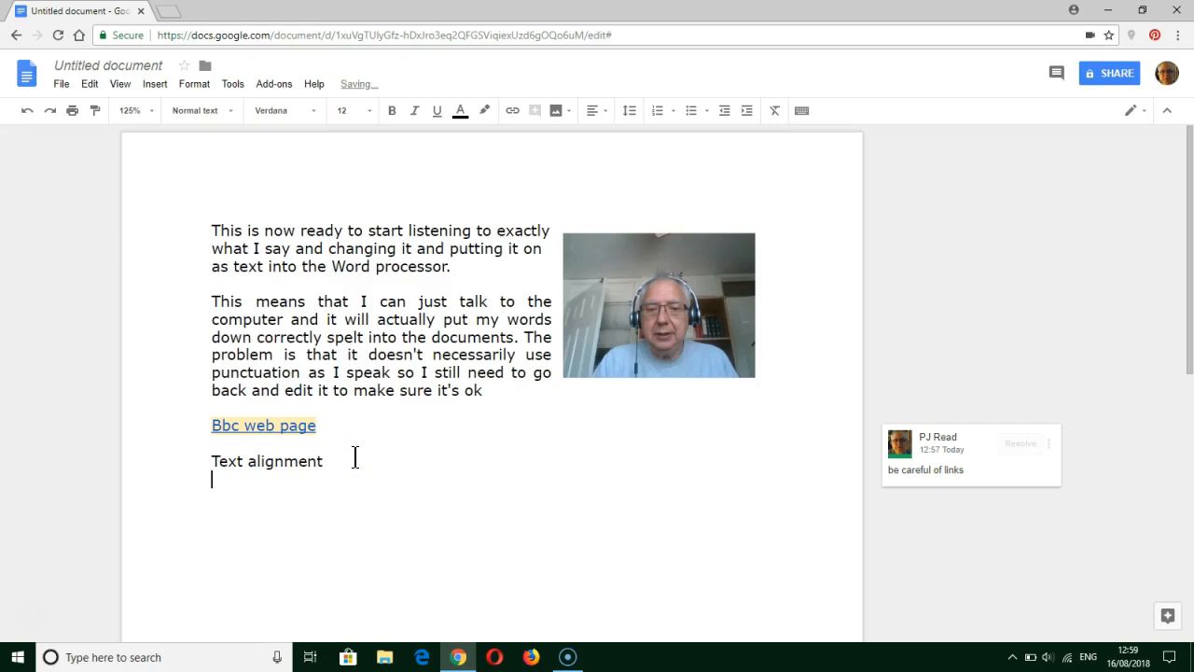
{"action": "type", "text": "launch goo"}
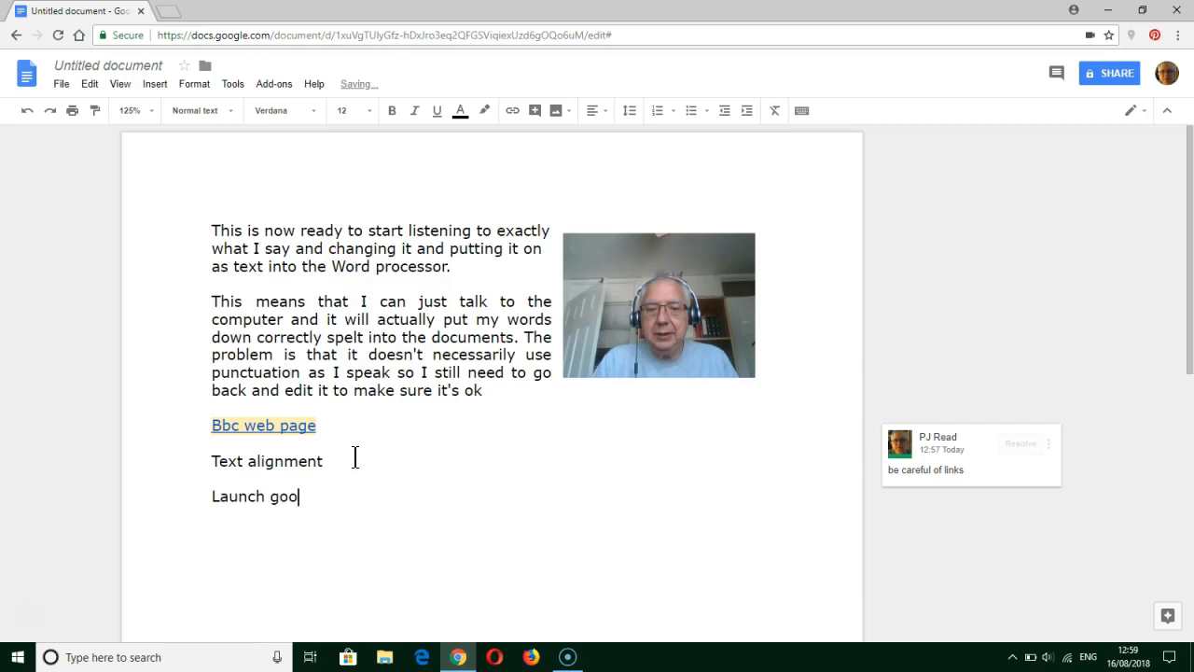
{"action": "type", "text": "gle fo"}
{"action": "key", "text": "BackSpace"}
{"action": "key", "text": "BackSpace"}
{"action": "type", "text": "docs"}
Add the line "Sppeech to text" directly below "Launch google docs"
{"action": "key", "text": "Return"}
{"action": "type", "text": "spee"}
{"action": "key", "text": "BackSpace"}
{"action": "key", "text": "BackSpace"}
{"action": "type", "text": "pee"}
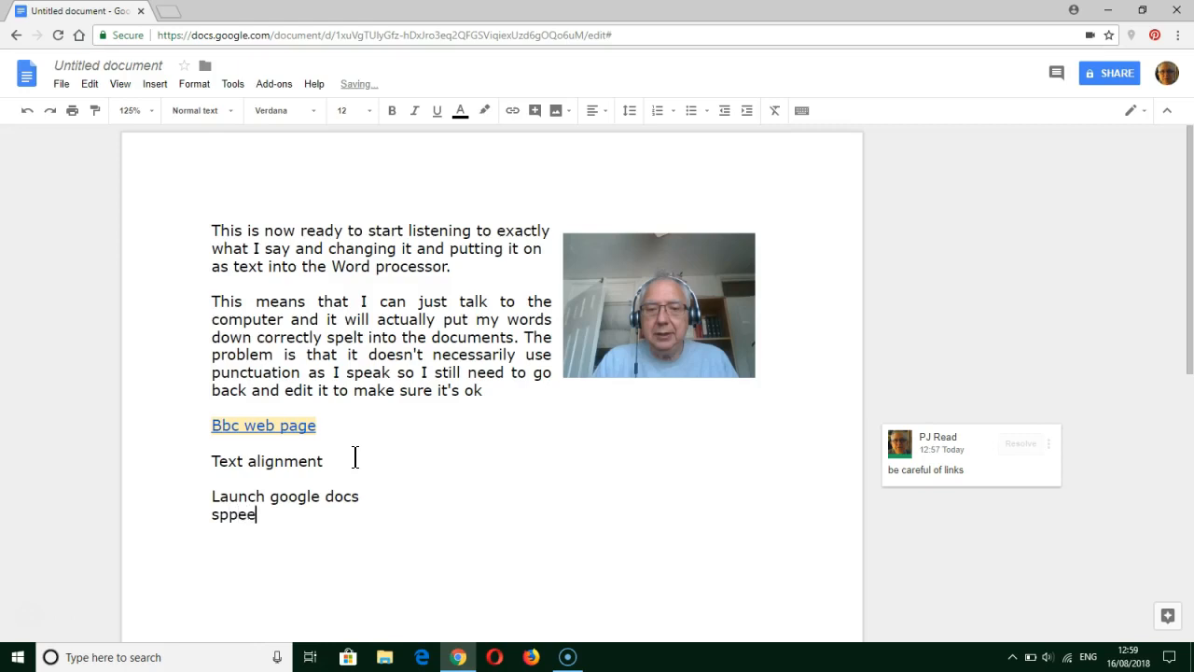
{"action": "type", "text": "ch to "}
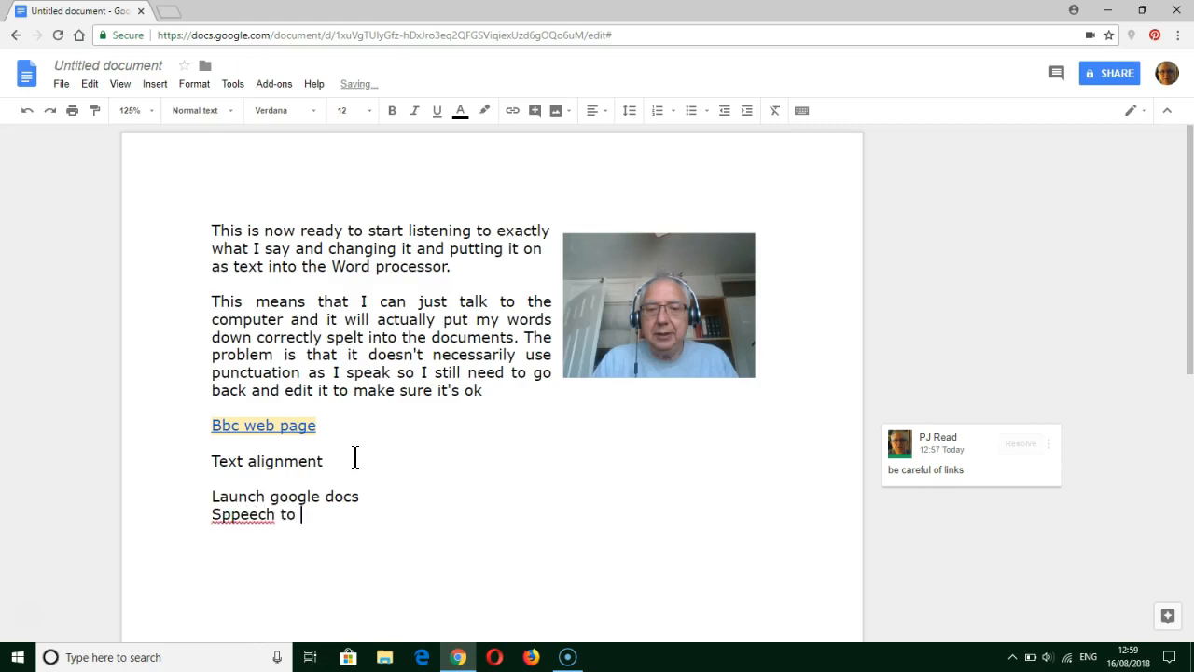
{"action": "type", "text": "text"}
Continue the list with separate lines reading "Tool bar", "Inserted an image", "Text alignment" and "Spell check"
{"action": "type", "text": "tool ba"}
{"action": "type", "text": "r"}
{"action": "key", "text": "Return"}
{"action": "type", "text": "inserted an image"}
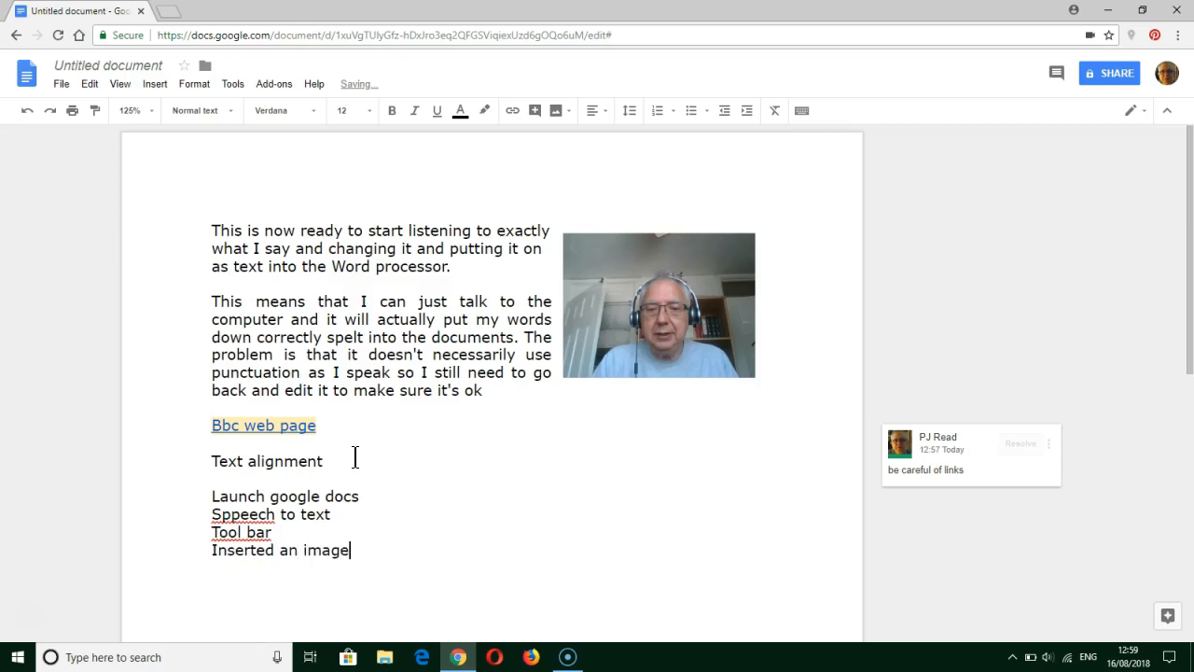
{"action": "type", "text": "text alignment"}
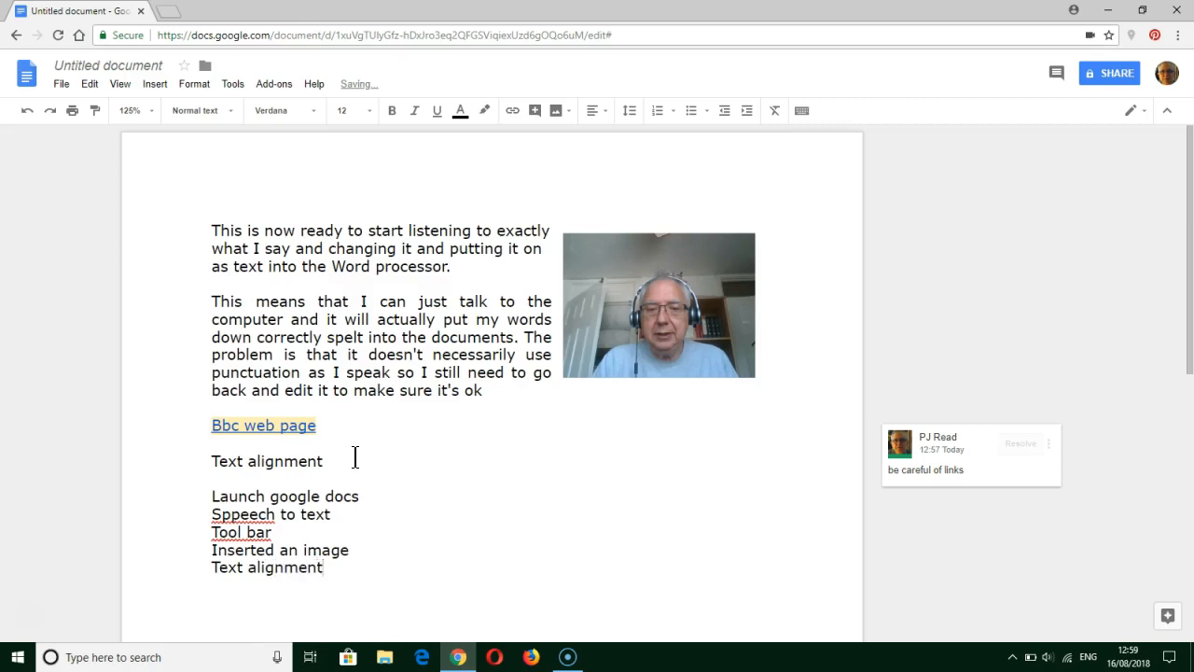
{"action": "key", "text": "Return"}
{"action": "type", "text": "spell check"}
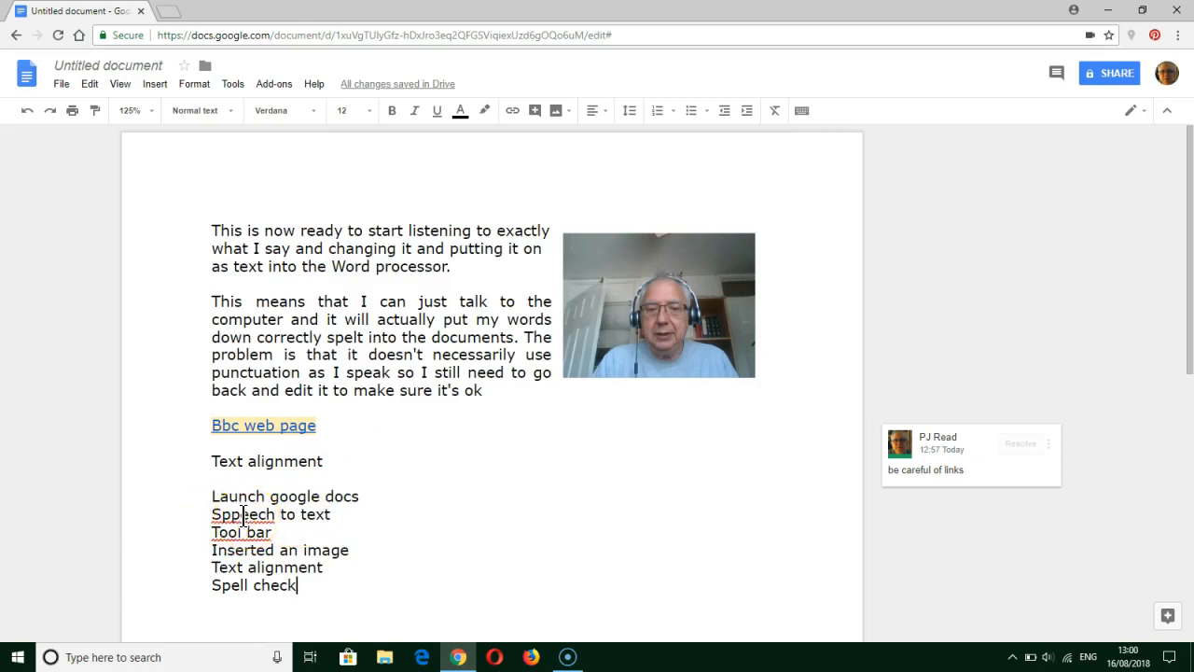
Correct the flagged words "Sppeech" and "Tool bar" to the spelling suggestions "Speech" and "Toolbar"
{"action": "right_click", "coordinate": [243, 515]}
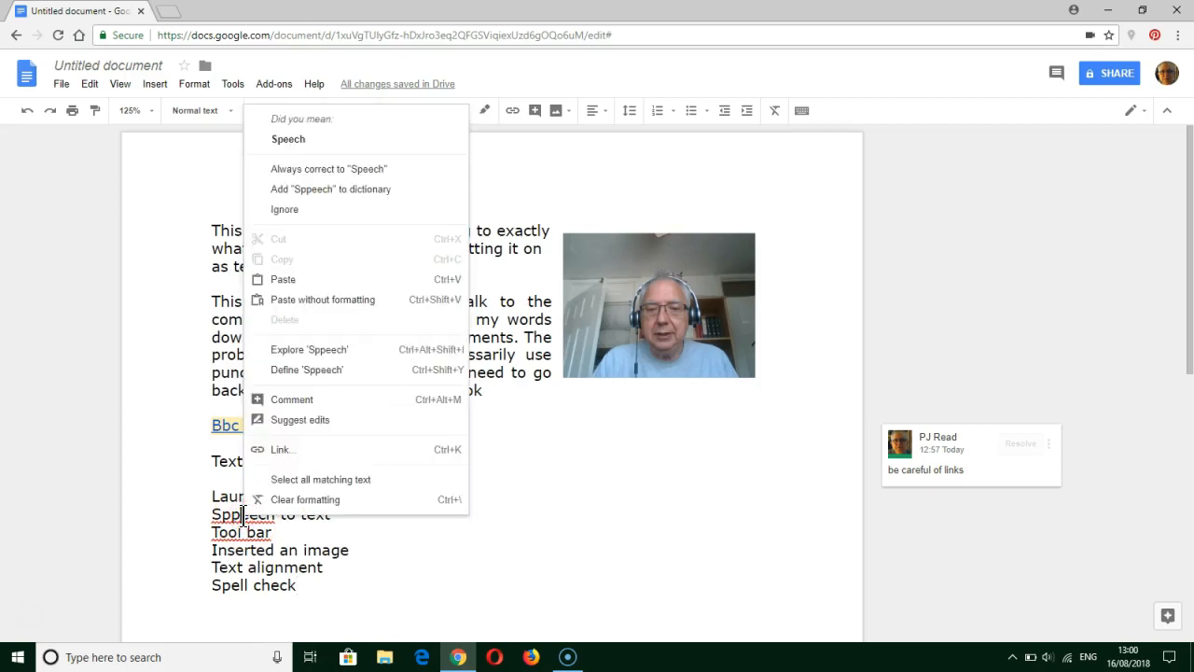
{"action": "left_click", "coordinate": [292, 142]}
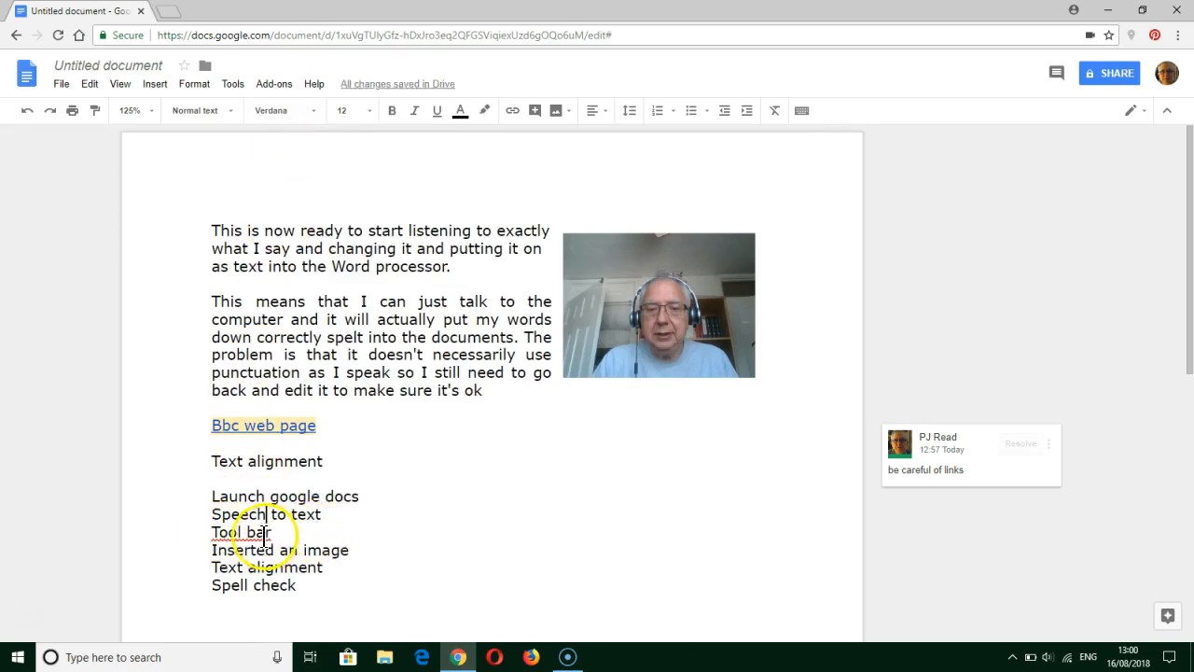
{"action": "right_click", "coordinate": [255, 534]}
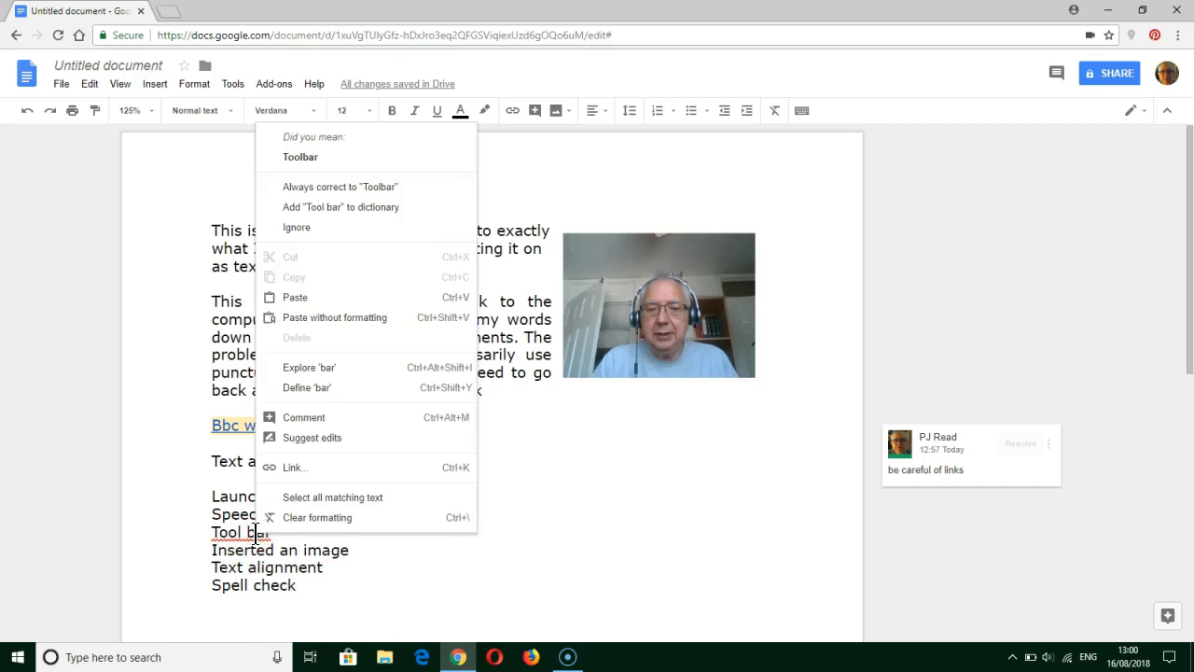
{"action": "left_click", "coordinate": [278, 131]}
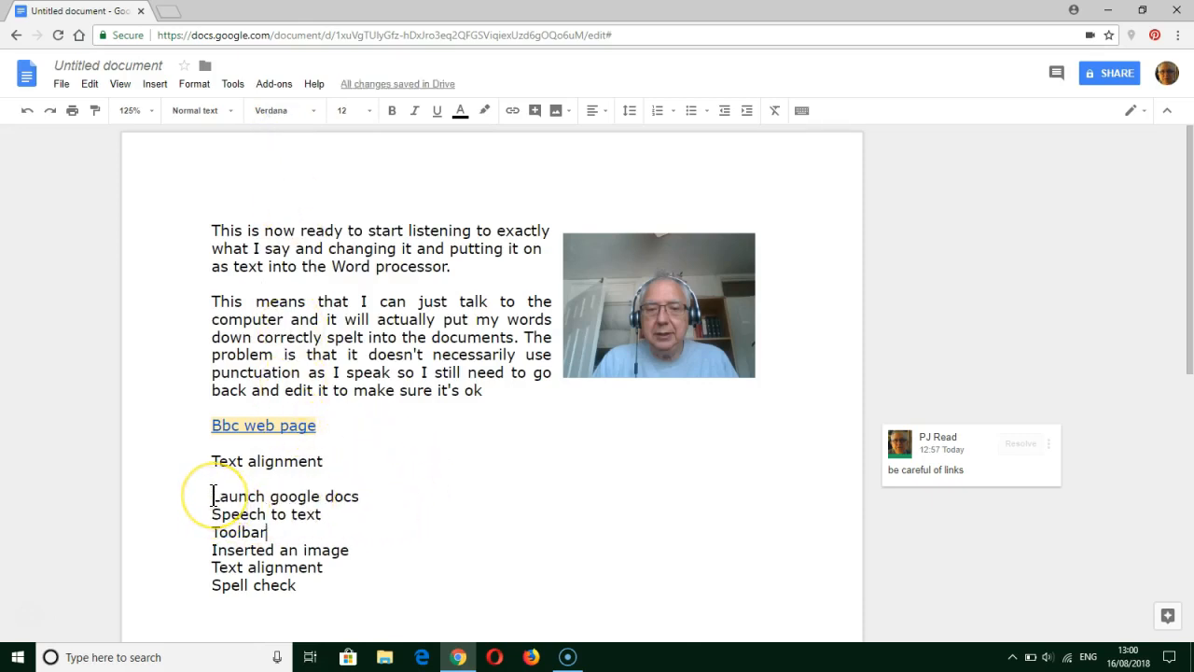
Set the line spacing of the six lines from "Launch google docs" to "Spell check" to 1.15
{"action": "left_click_drag", "start_coordinate": [212, 496], "coordinate": [315, 586]}
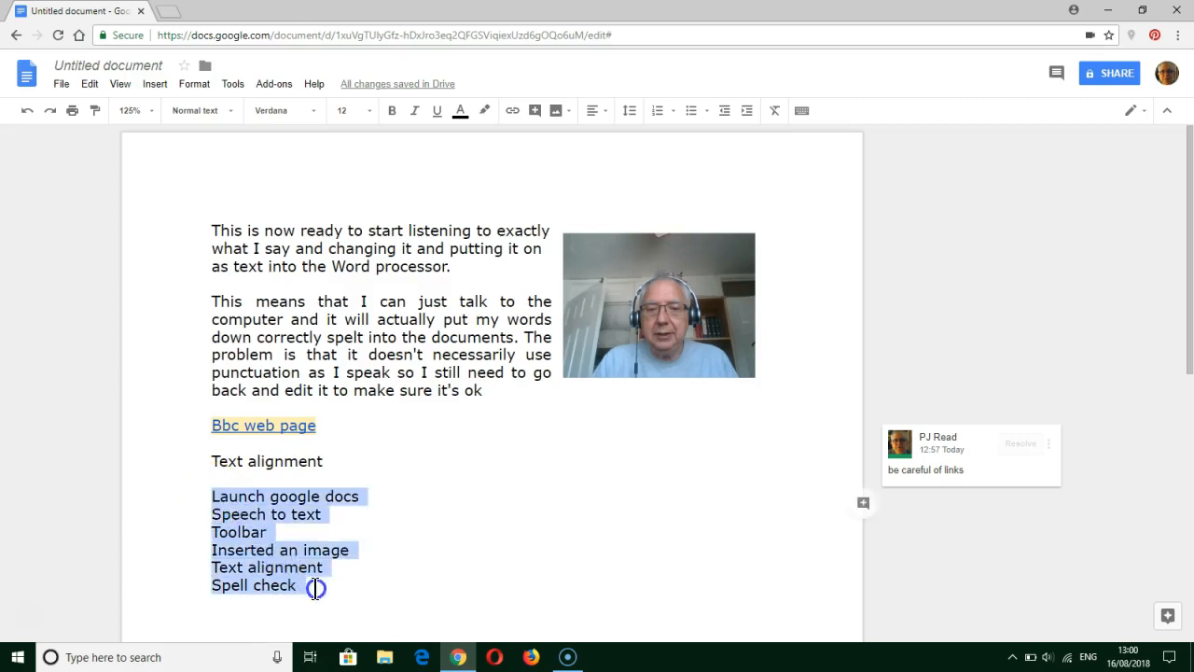
{"action": "left_click", "coordinate": [631, 112]}
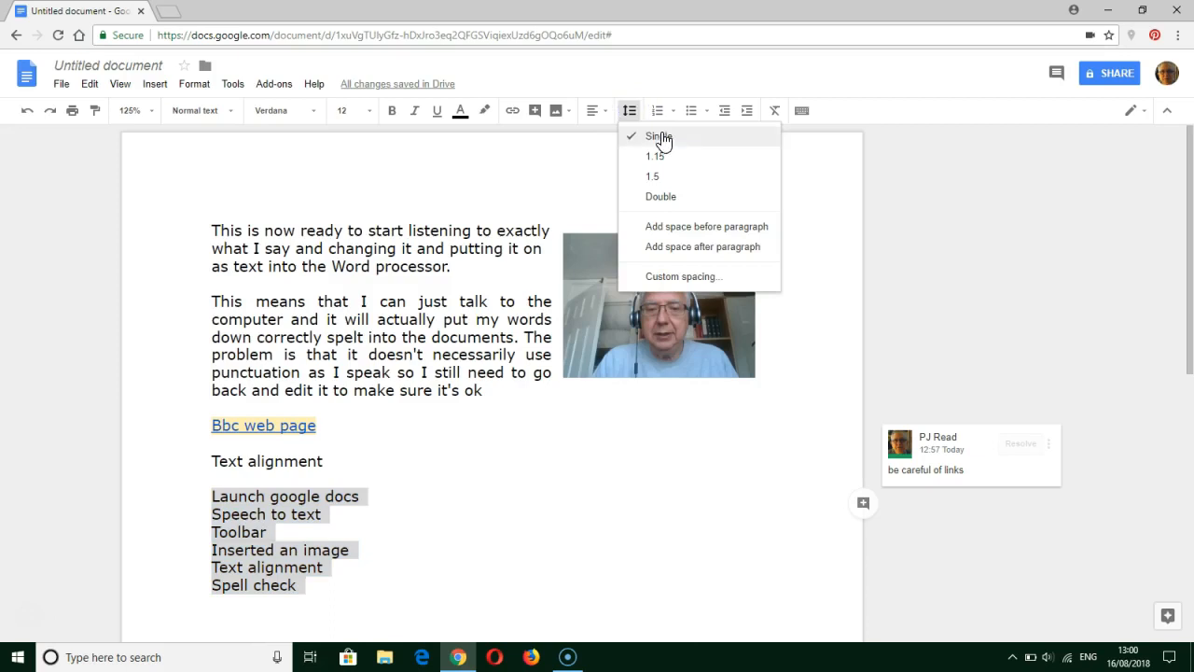
{"action": "left_click", "coordinate": [662, 157]}
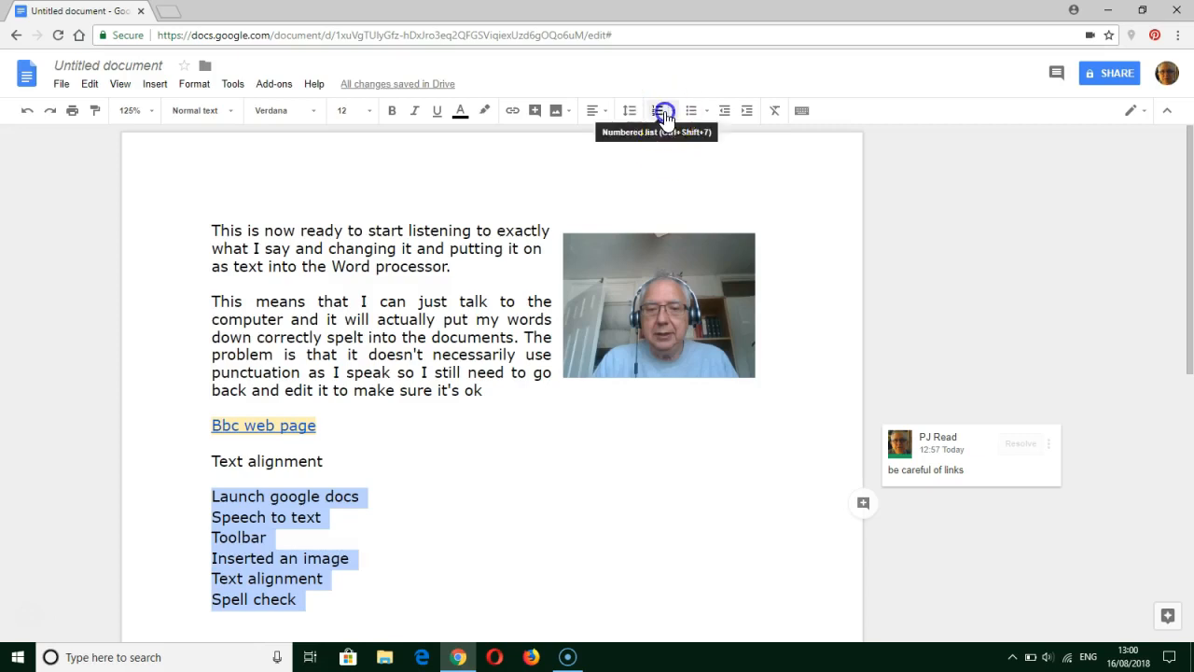
Format the six selected lines as a 1, 2, 3 numbered list and change it to a bulleted list with solid round bullets
{"action": "left_click", "coordinate": [660, 111]}
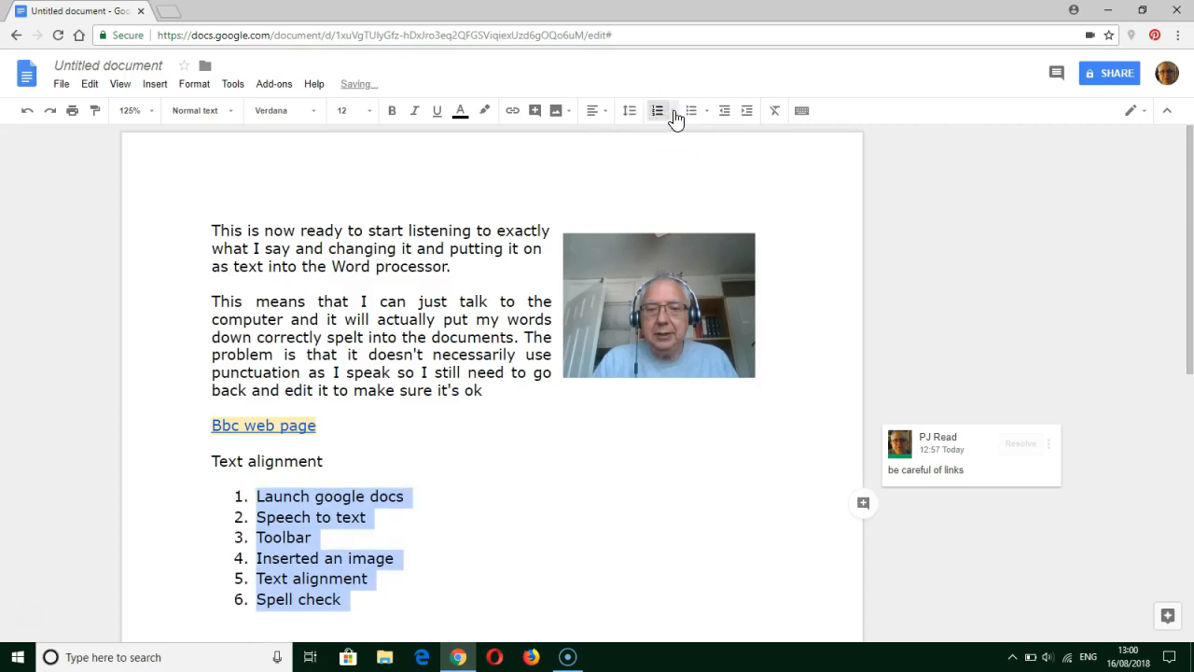
{"action": "left_click", "coordinate": [673, 111]}
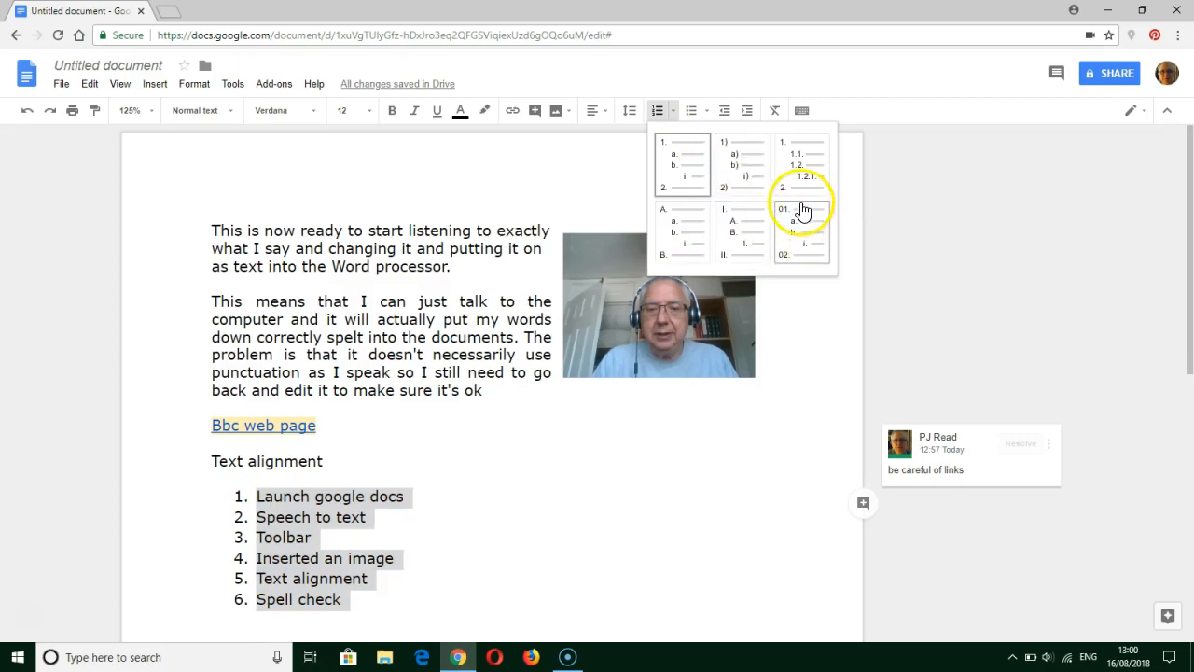
{"action": "left_click", "coordinate": [692, 173]}
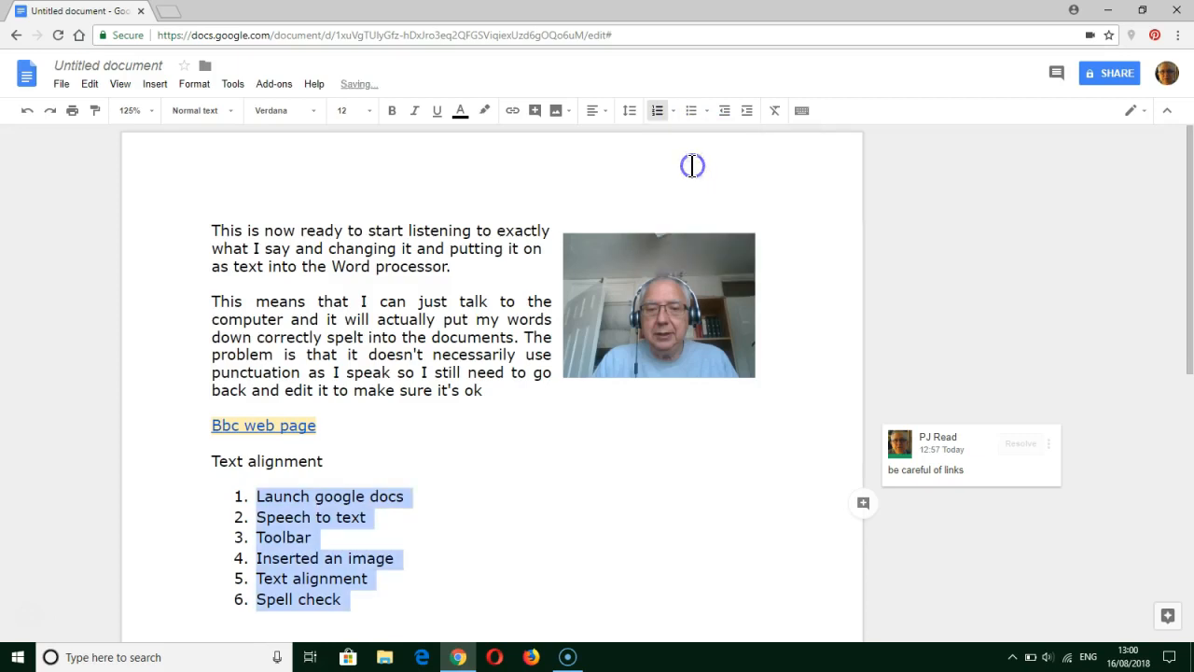
{"action": "left_click", "coordinate": [710, 110]}
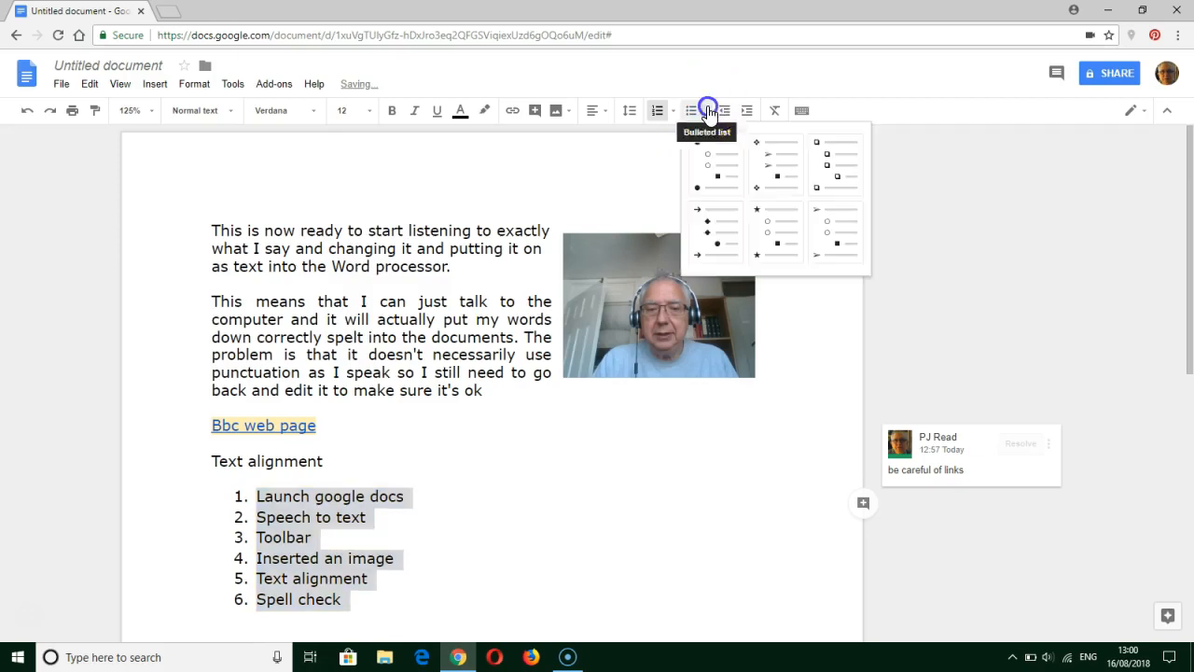
{"action": "left_click", "coordinate": [711, 163]}
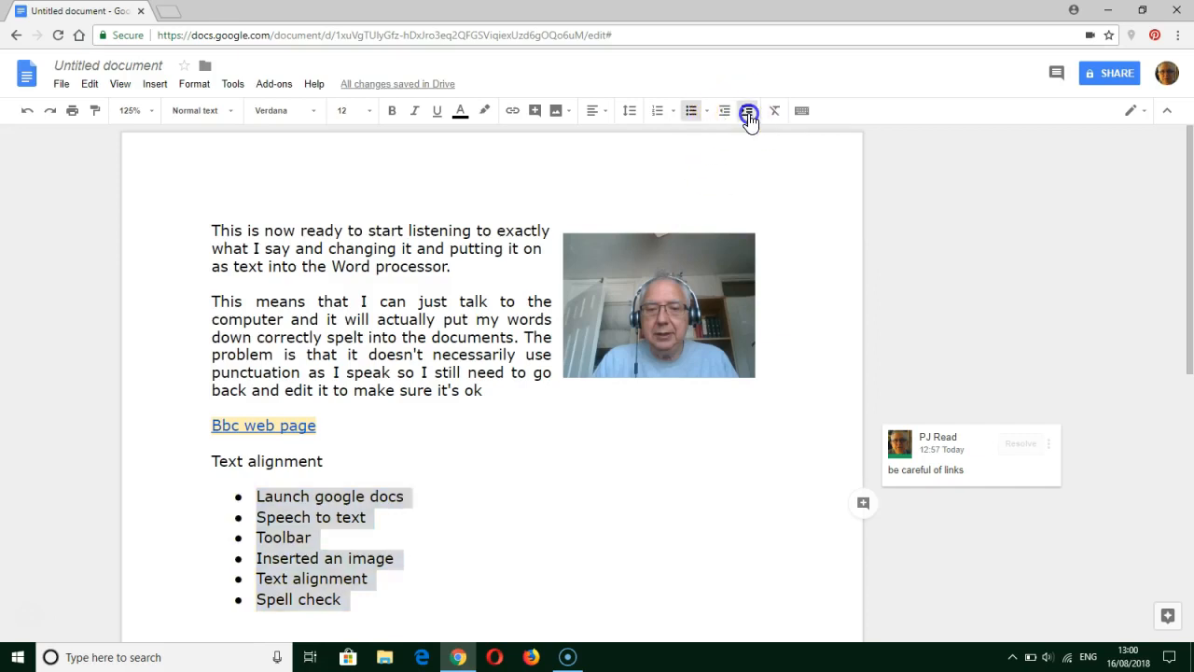
Try increasing the bulleted list's indent by two levels and bring it back by two levels
{"action": "left_click", "coordinate": [747, 112]}
{"action": "left_click", "coordinate": [747, 112]}
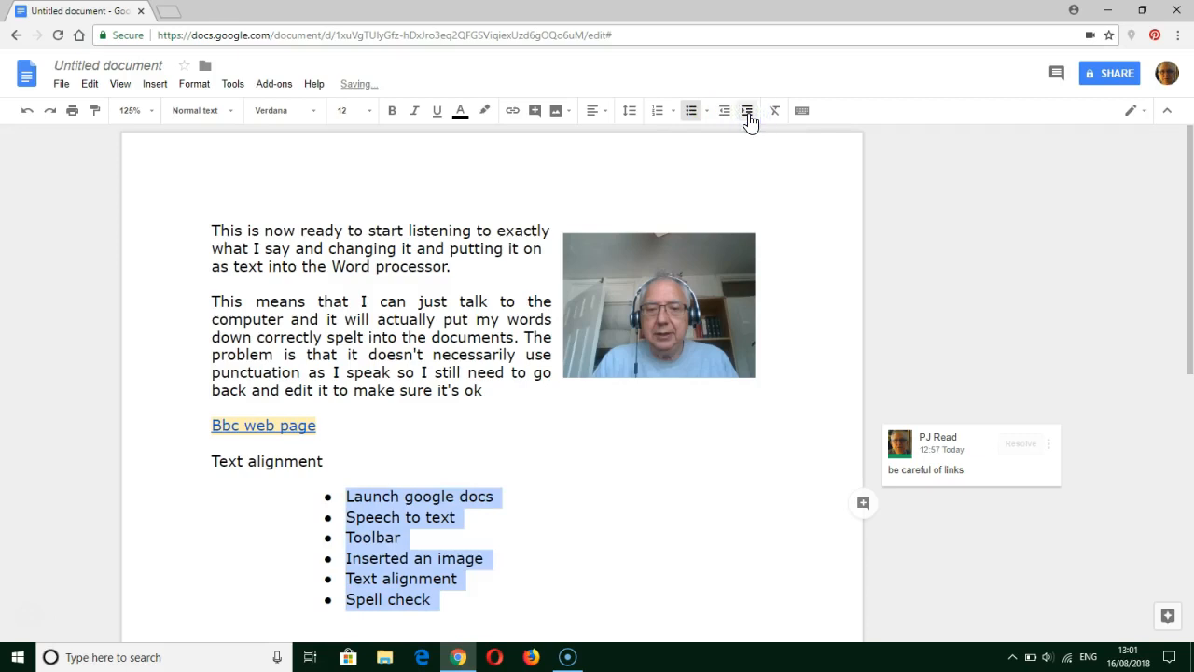
{"action": "left_click", "coordinate": [724, 113]}
{"action": "left_click", "coordinate": [724, 114]}
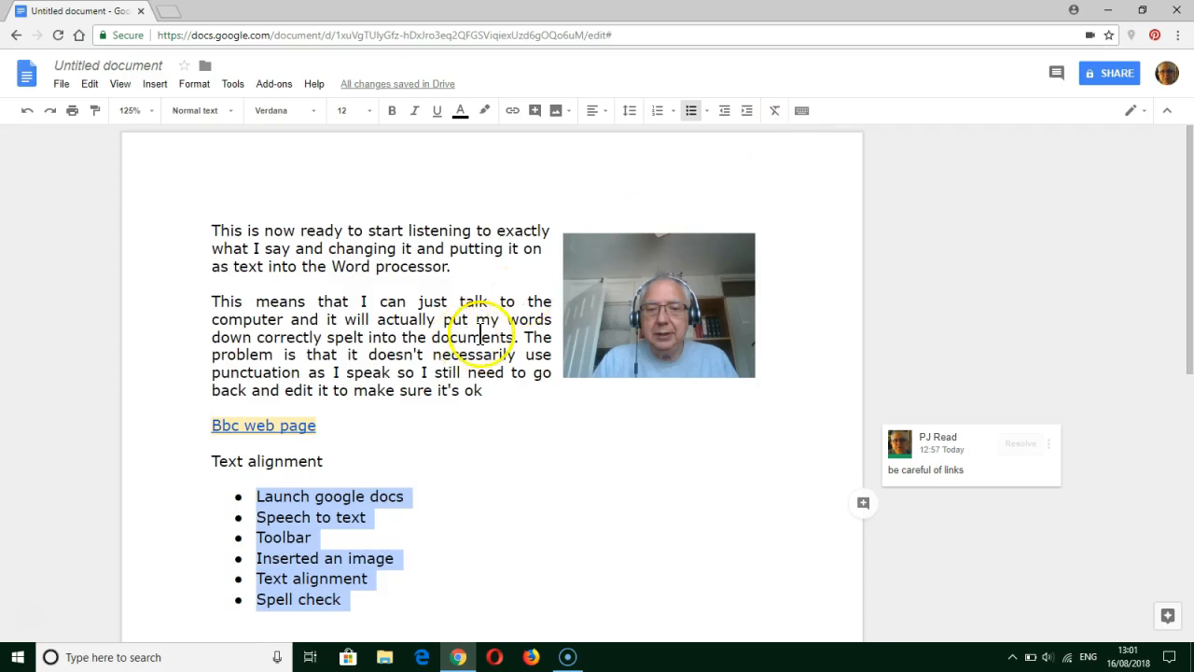
Clear the formatting of the selected bulleted list
{"action": "left_click", "coordinate": [774, 110]}
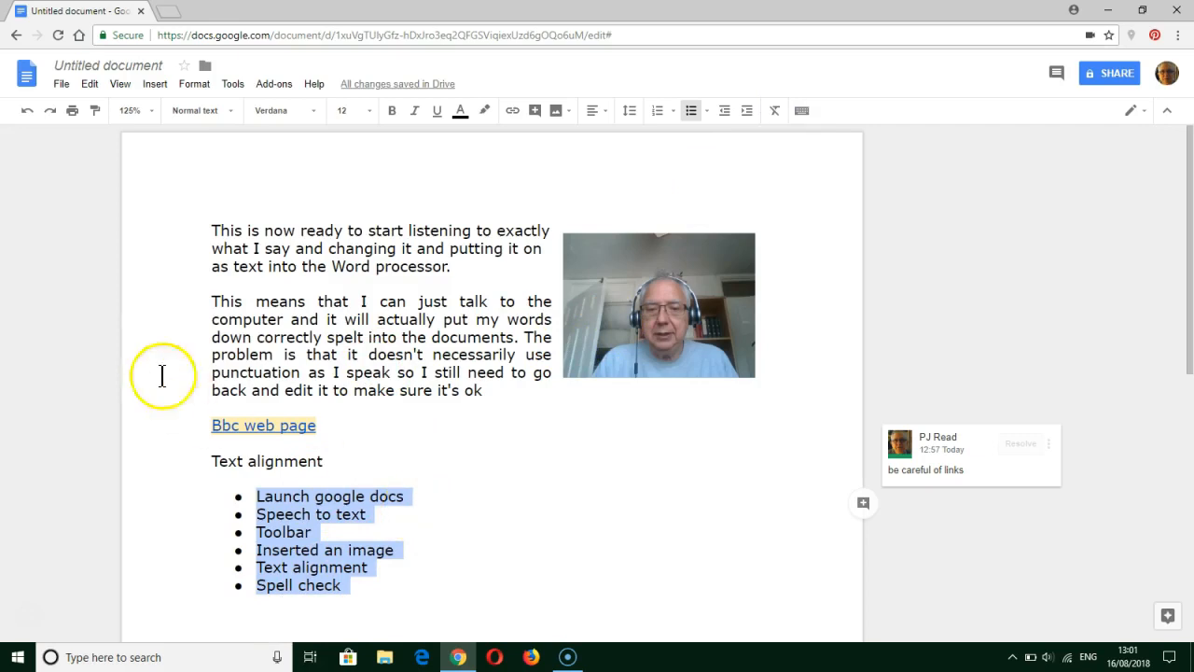
Rename the document as "welcome to google docs"
{"action": "left_click", "coordinate": [98, 67]}
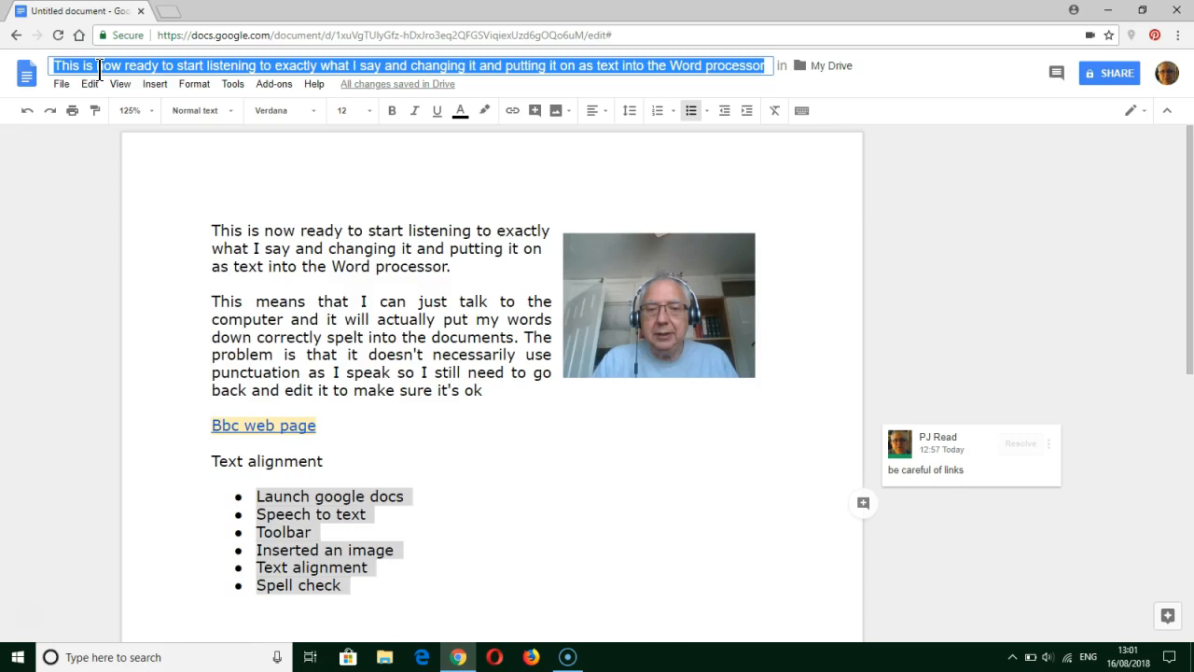
{"action": "type", "text": "welc"}
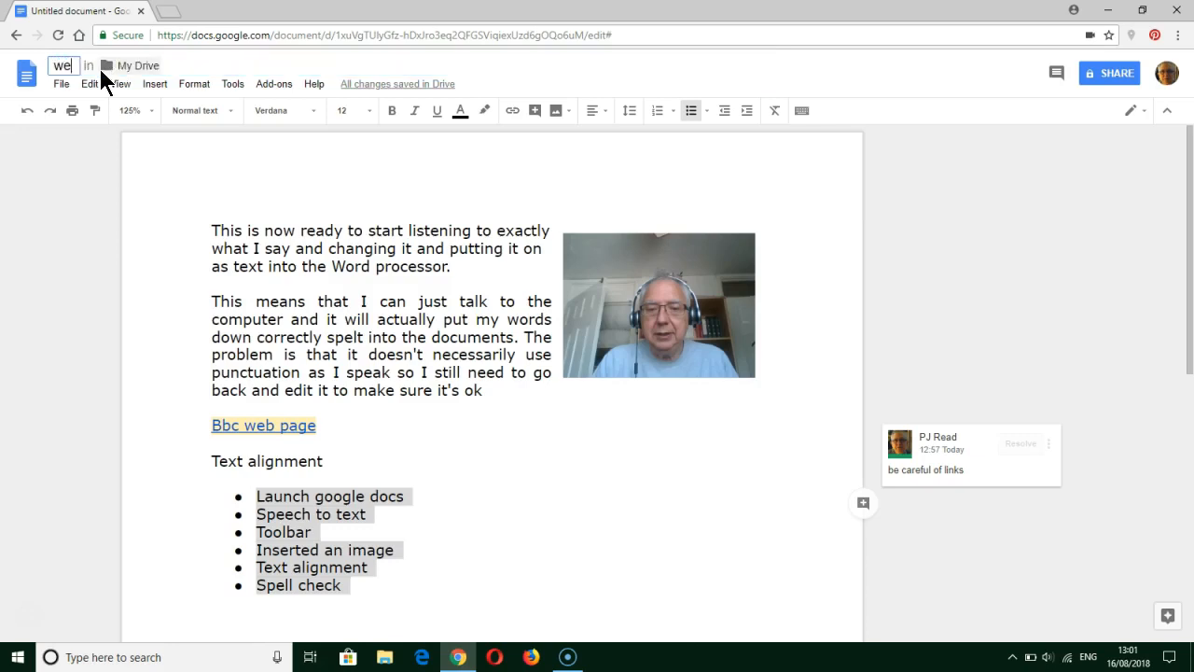
{"action": "type", "text": "t"}
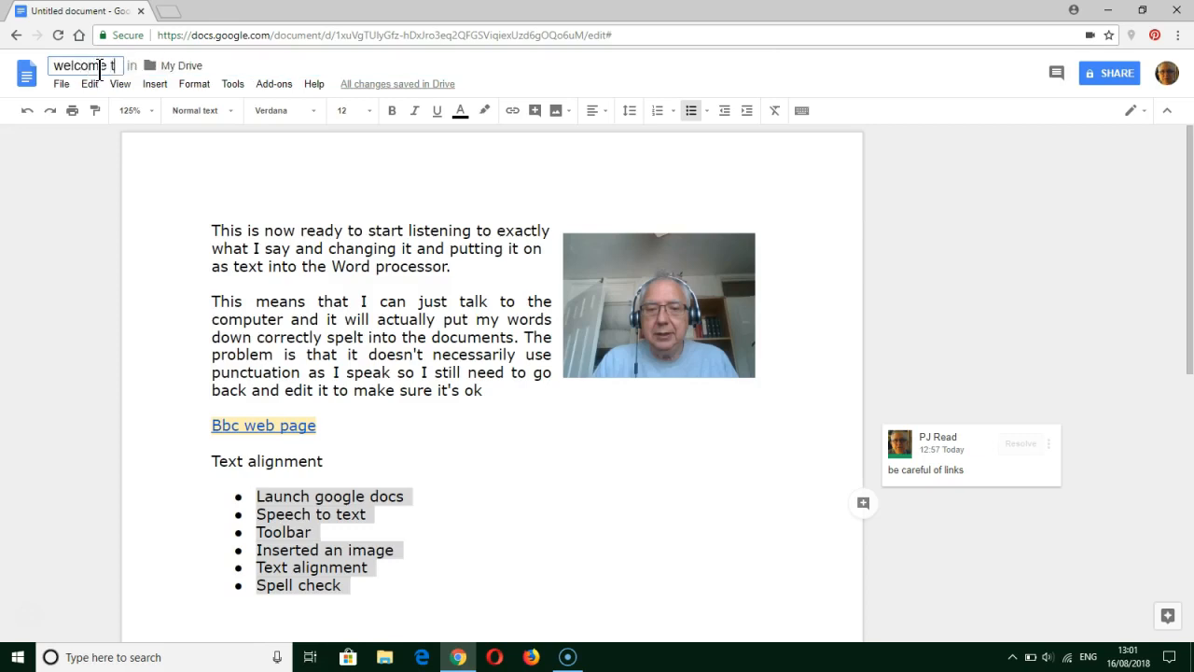
{"action": "type", "text": "o google docs"}
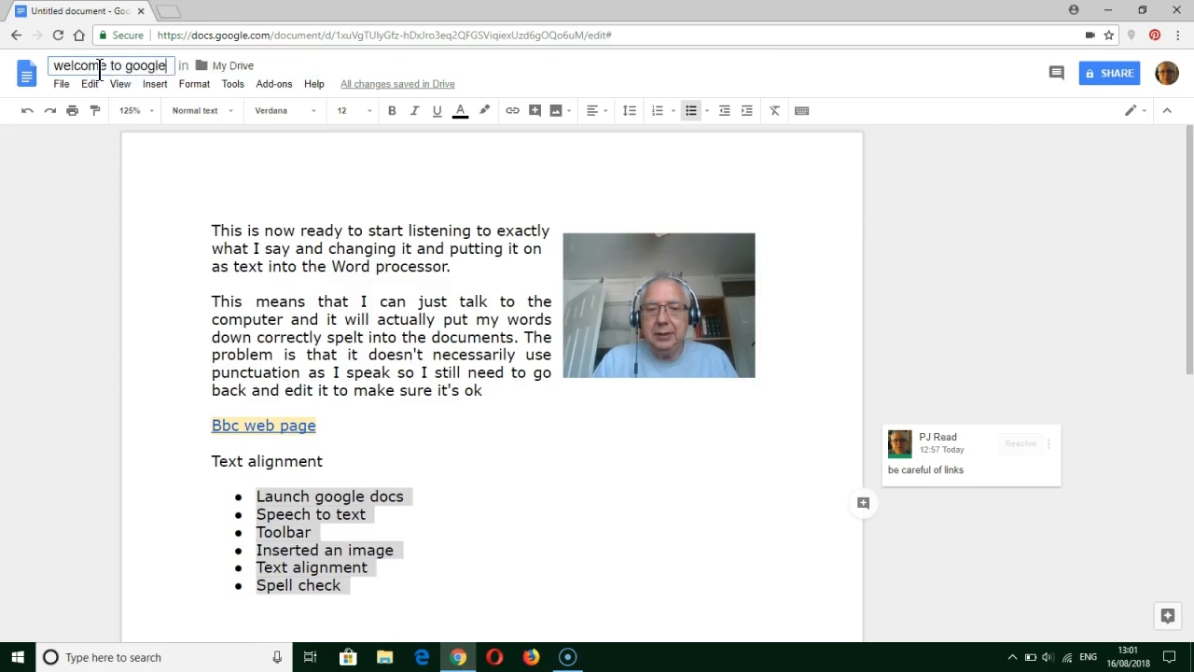